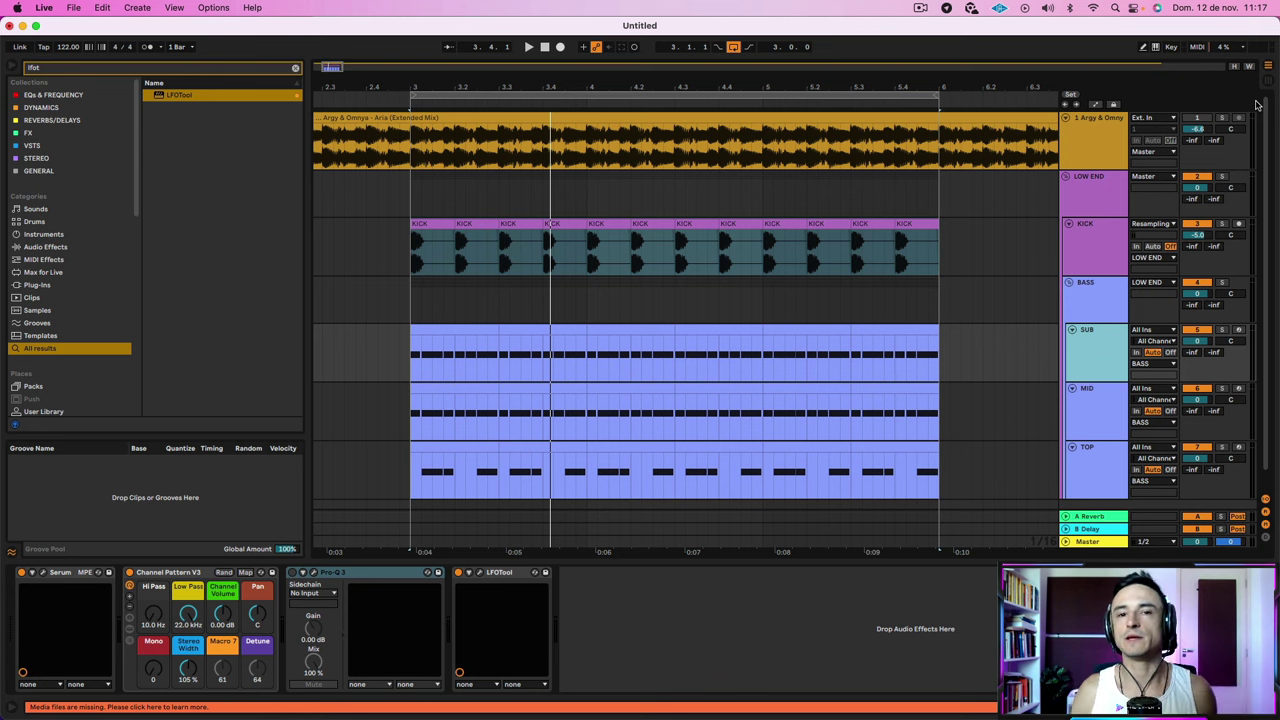
Play the looped section and solo the Argy & Omnya reference track to hear it on its own
{"action": "key", "text": "space"}
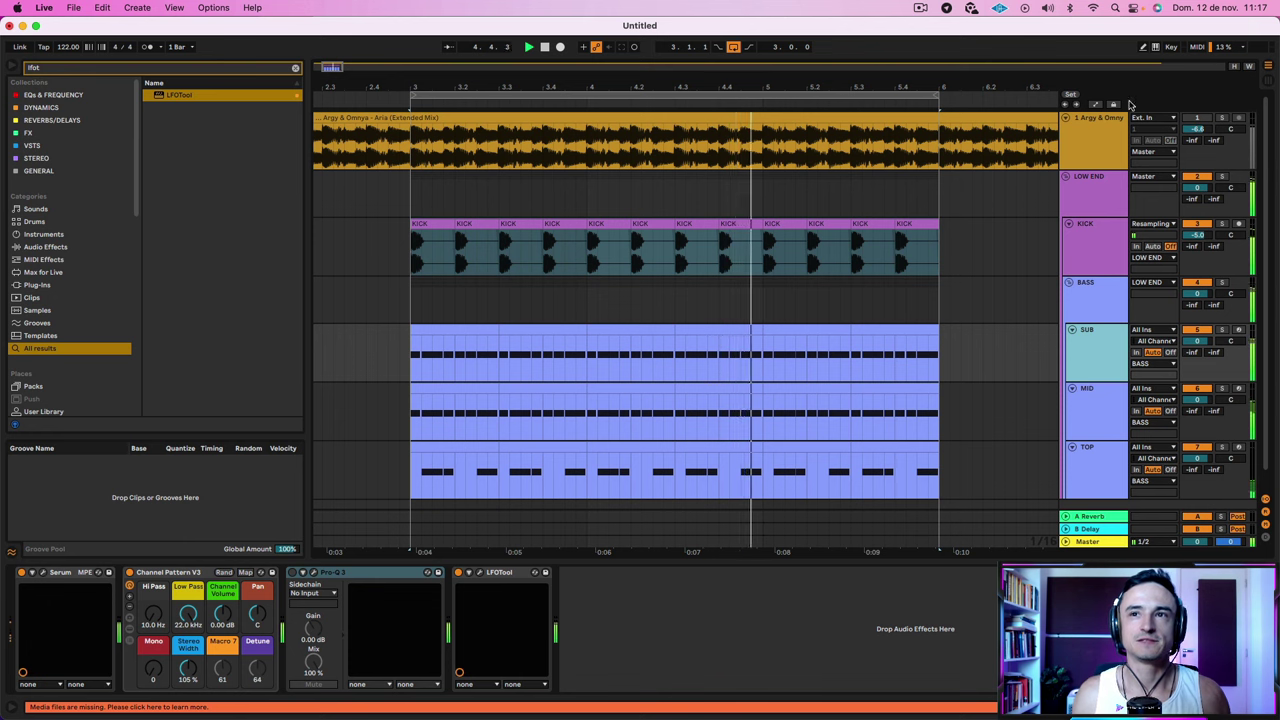
{"action": "left_click", "coordinate": [1220, 118]}
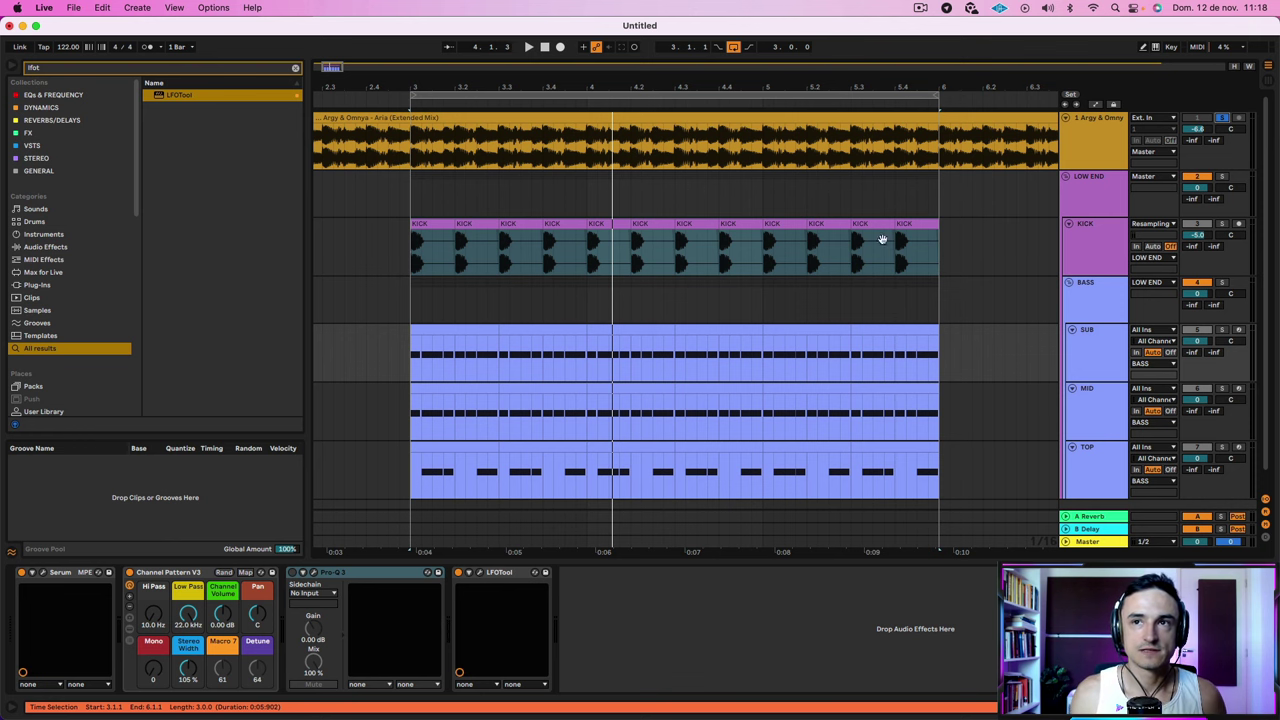
Open Serum on the TOP track and browse the user presets in the PME - MELODIC TECHNO VOL 2 folder
{"action": "left_click", "coordinate": [1106, 415]}
{"action": "left_click", "coordinate": [1120, 461]}
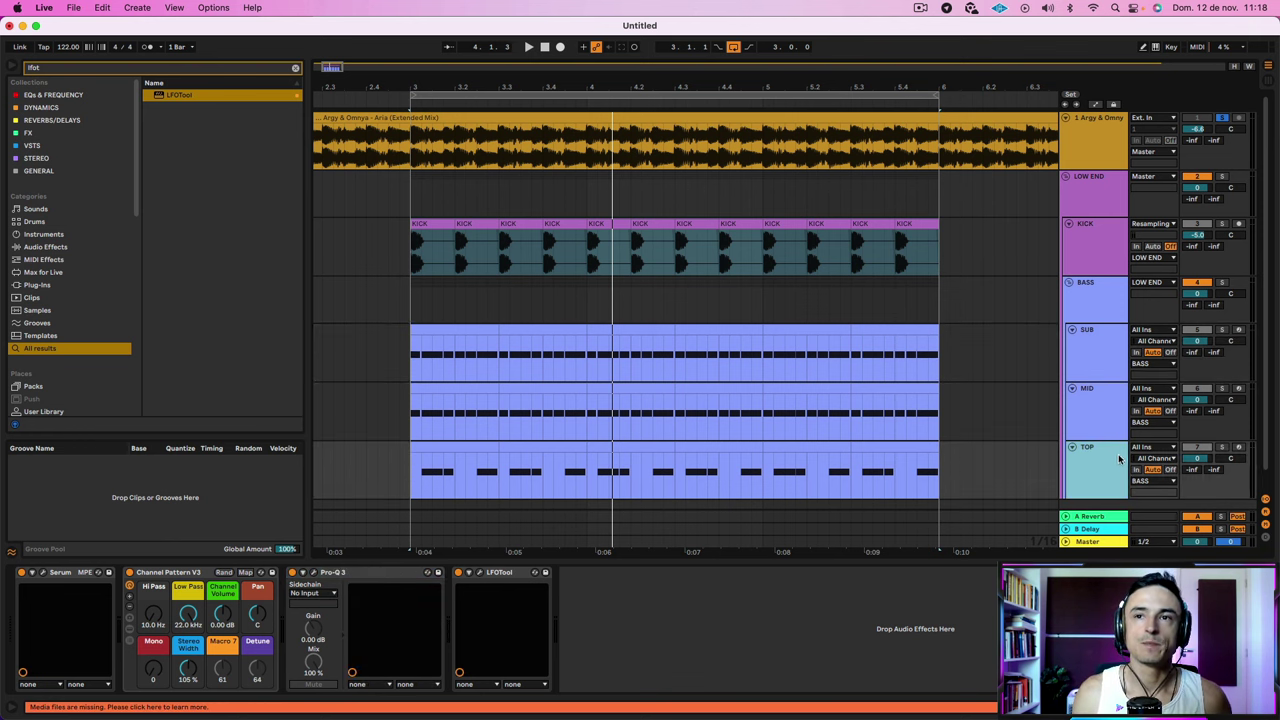
{"action": "left_click", "coordinate": [38, 572]}
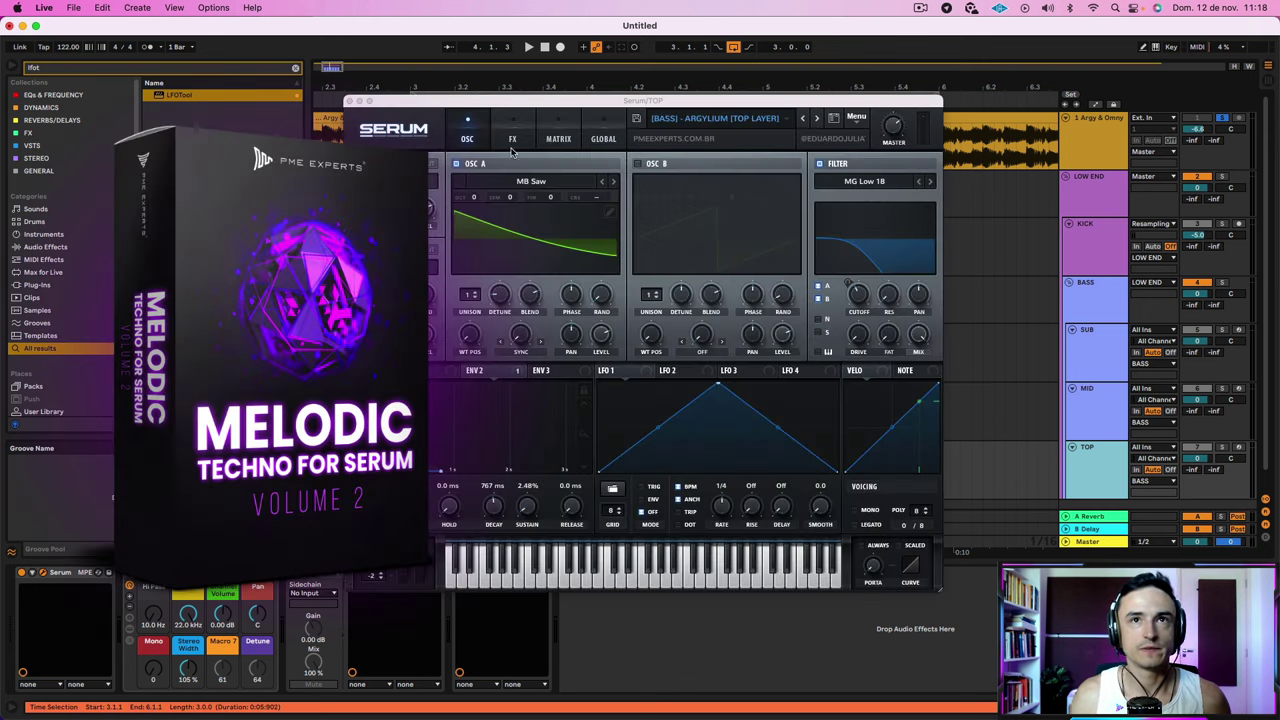
{"action": "left_click", "coordinate": [689, 118]}
{"action": "mouse_move", "coordinate": [678, 281]}
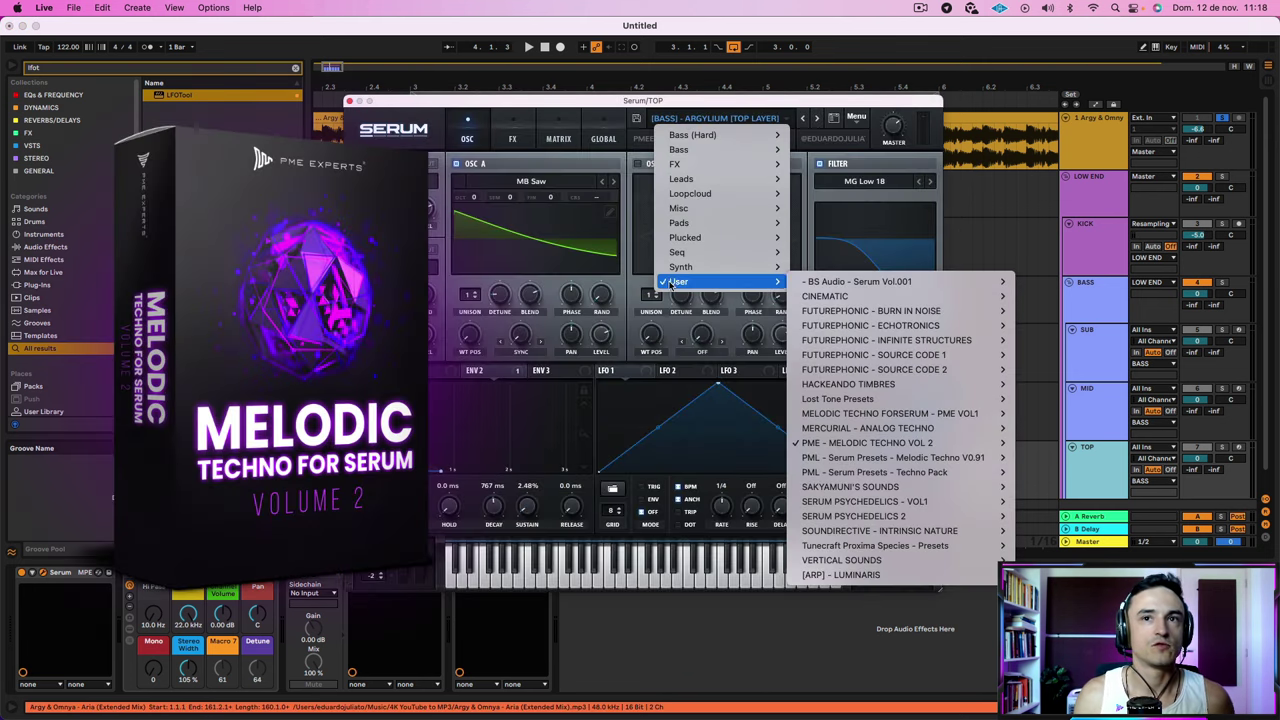
{"action": "mouse_move", "coordinate": [880, 442]}
{"action": "scroll", "coordinate": [1118, 427], "scroll_direction": "down", "scroll_amount": 10}
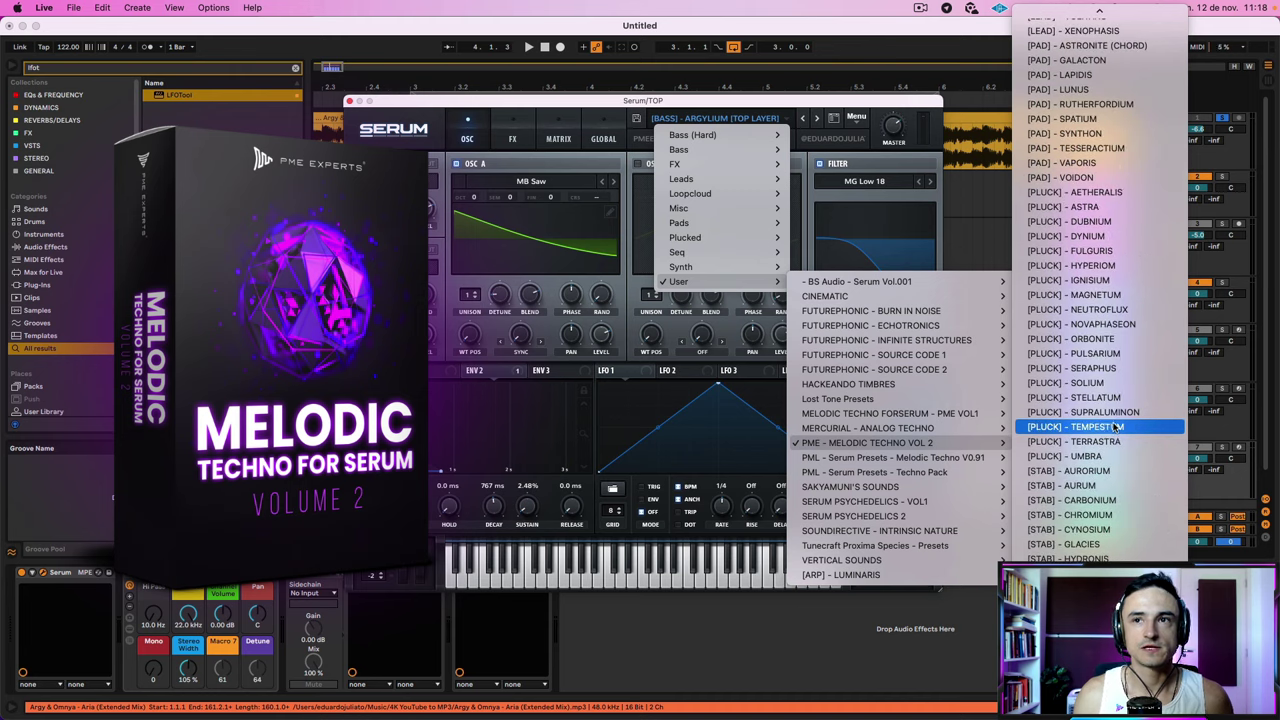
{"action": "scroll", "coordinate": [1112, 427], "scroll_direction": "up", "scroll_amount": 10}
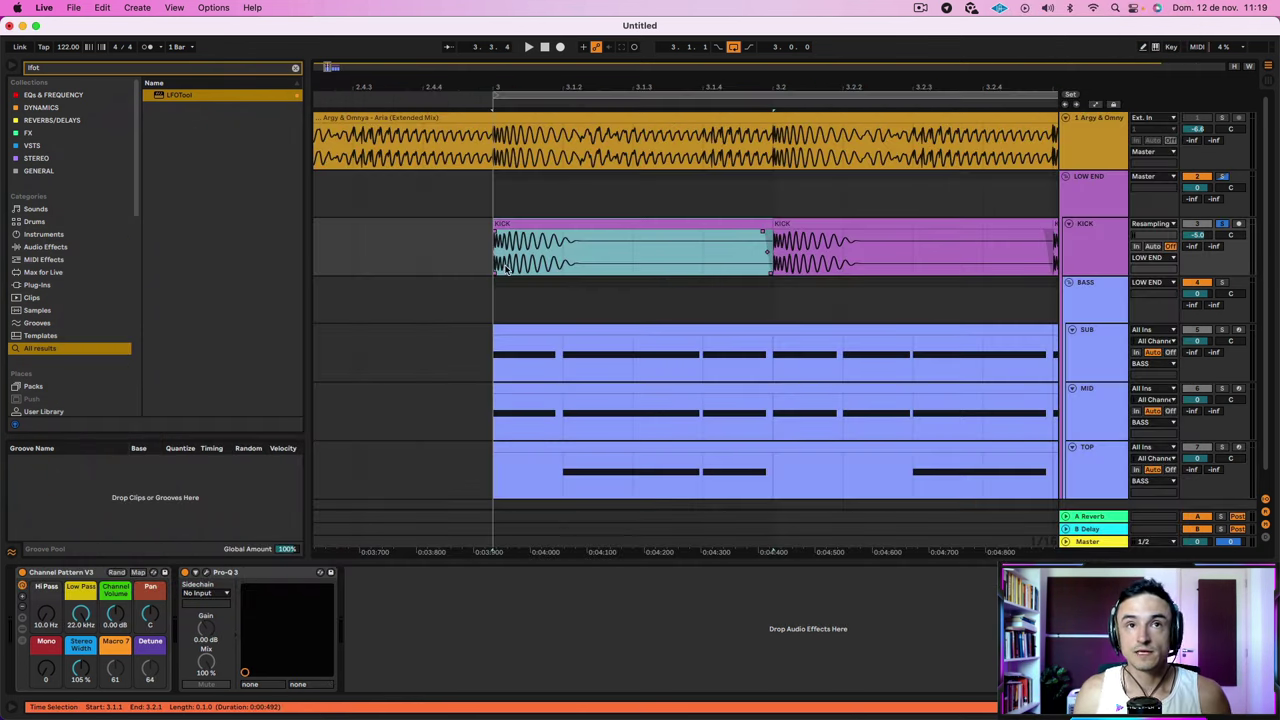
Enlarge the KICK track in the arrangement and play back the kick pattern
{"action": "left_click_drag", "start_coordinate": [1096, 273], "coordinate": [1096, 375]}
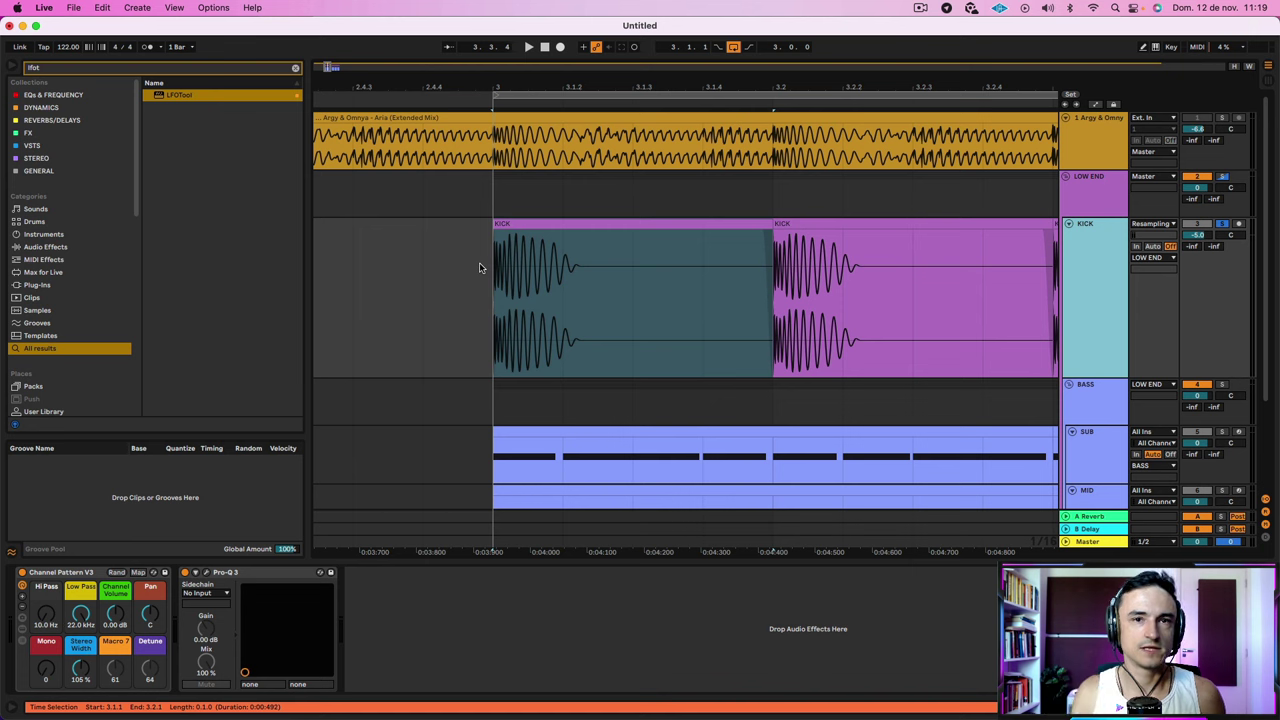
{"action": "key", "text": "space"}
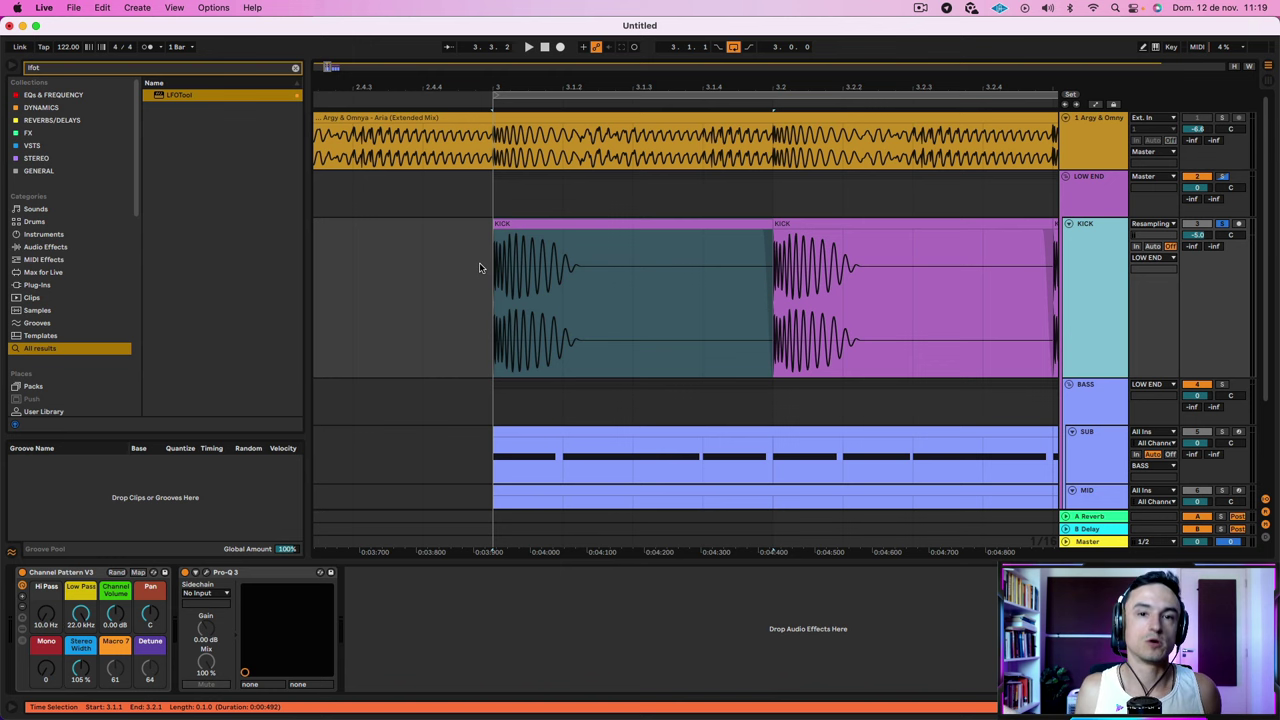
{"action": "key", "text": "space"}
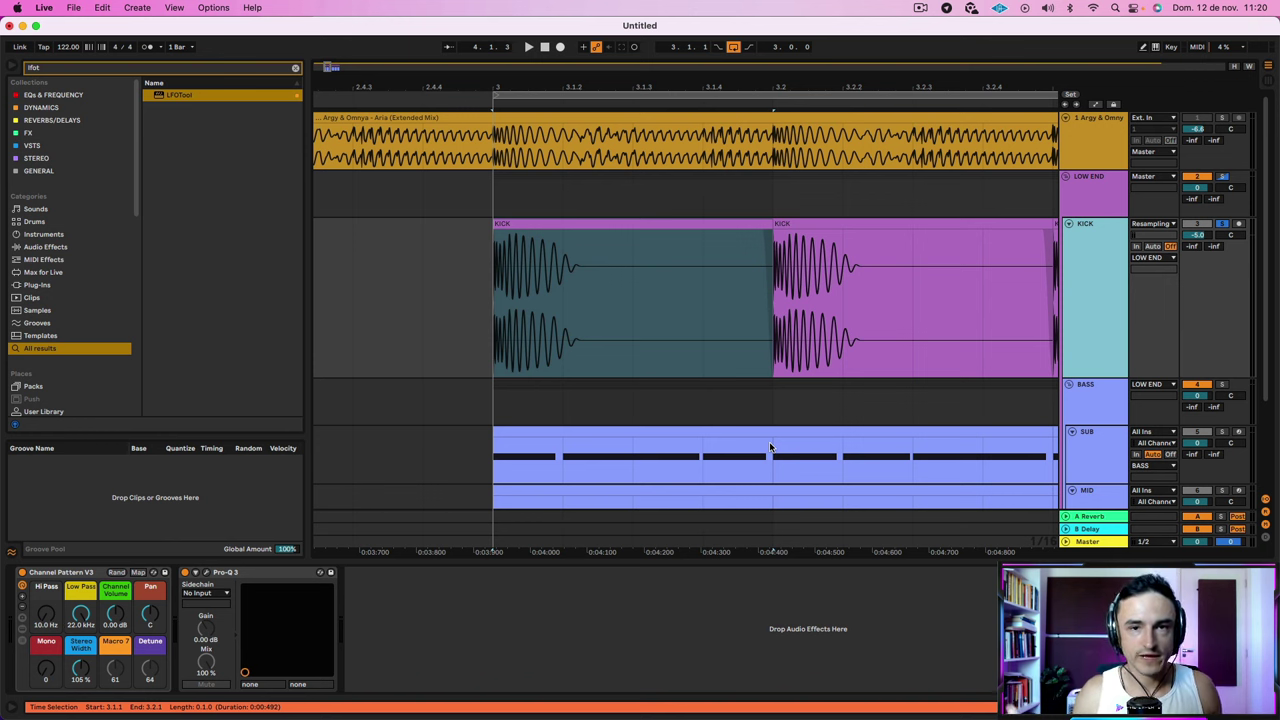
Solo the SUB track and open its first MIDI clip in the note editor
{"action": "left_click", "coordinate": [1102, 454]}
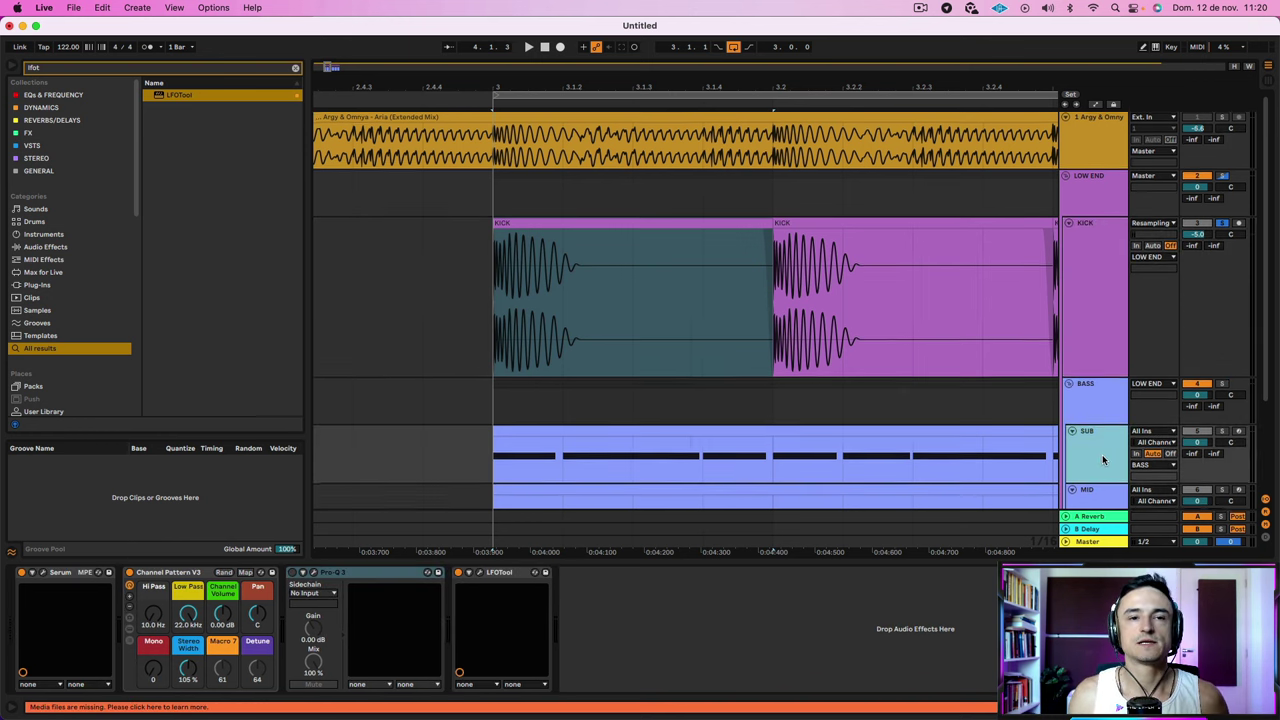
{"action": "scroll", "coordinate": [1102, 454], "scroll_direction": "down", "scroll_amount": 3}
{"action": "double_click", "coordinate": [571, 365]}
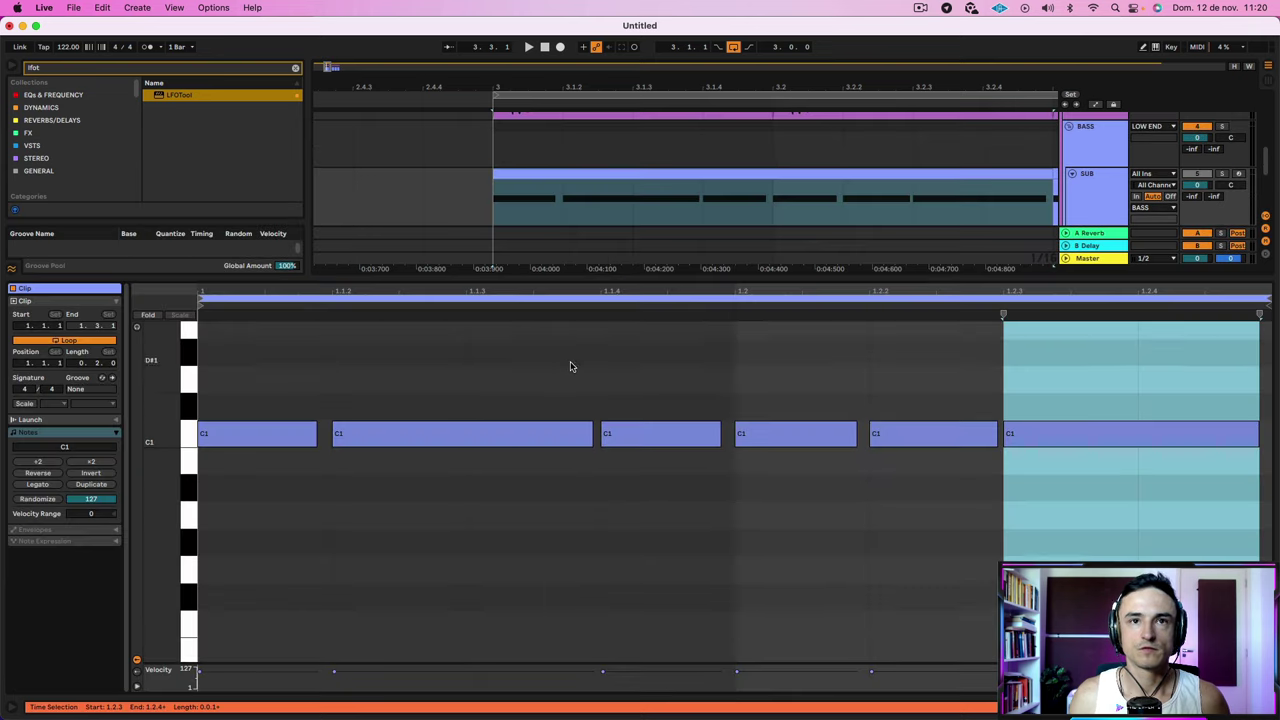
{"action": "left_click", "coordinate": [570, 365]}
{"action": "scroll", "coordinate": [558, 364], "scroll_direction": "up", "scroll_amount": 1}
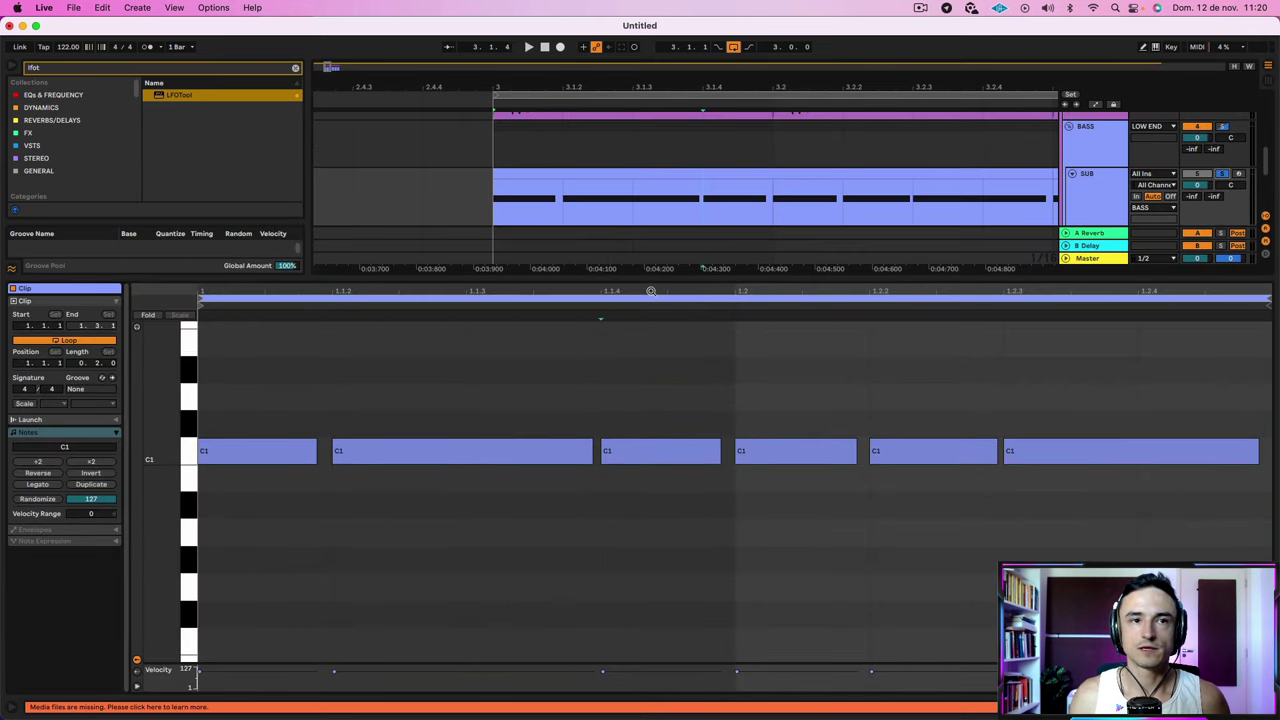
Deactivate the C1 notes at 1.1.1 and 1.2.1 in the SUB clip, where the kicks hit
{"action": "left_click_drag", "start_coordinate": [283, 366], "coordinate": [287, 521]}
{"action": "key", "text": "Delete"}
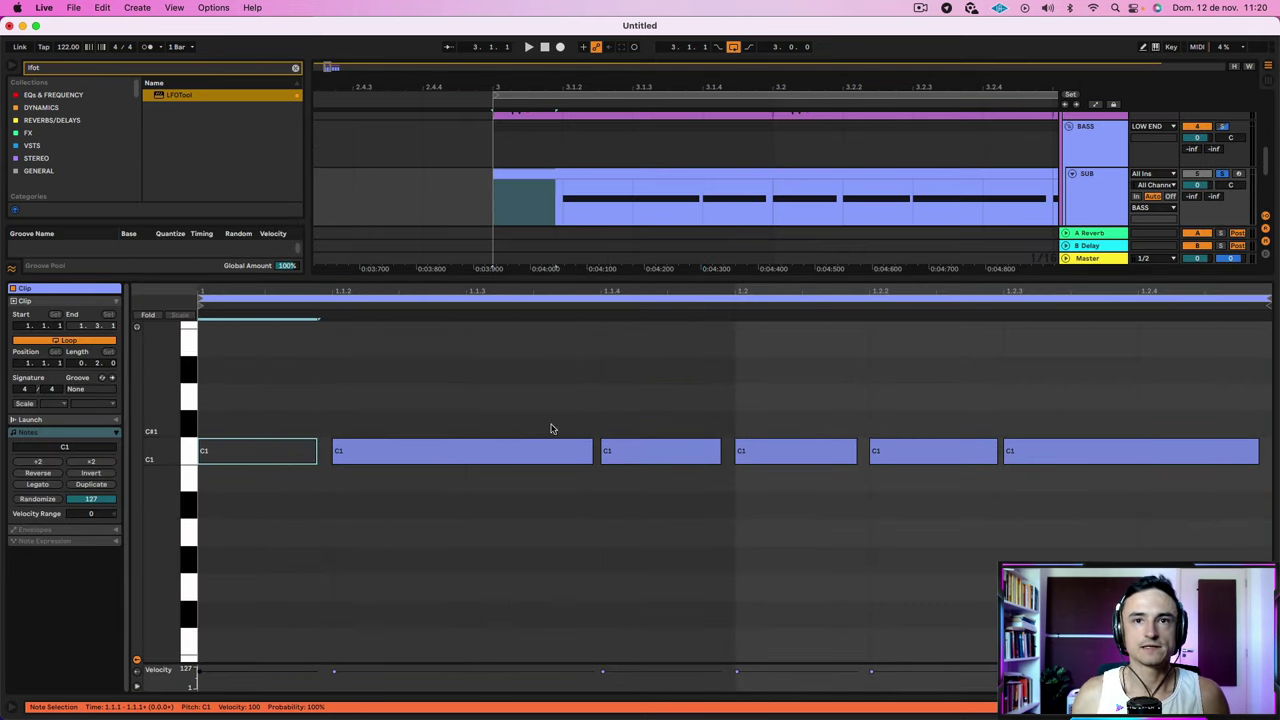
{"action": "left_click", "coordinate": [821, 461]}
{"action": "key", "text": "Delete"}
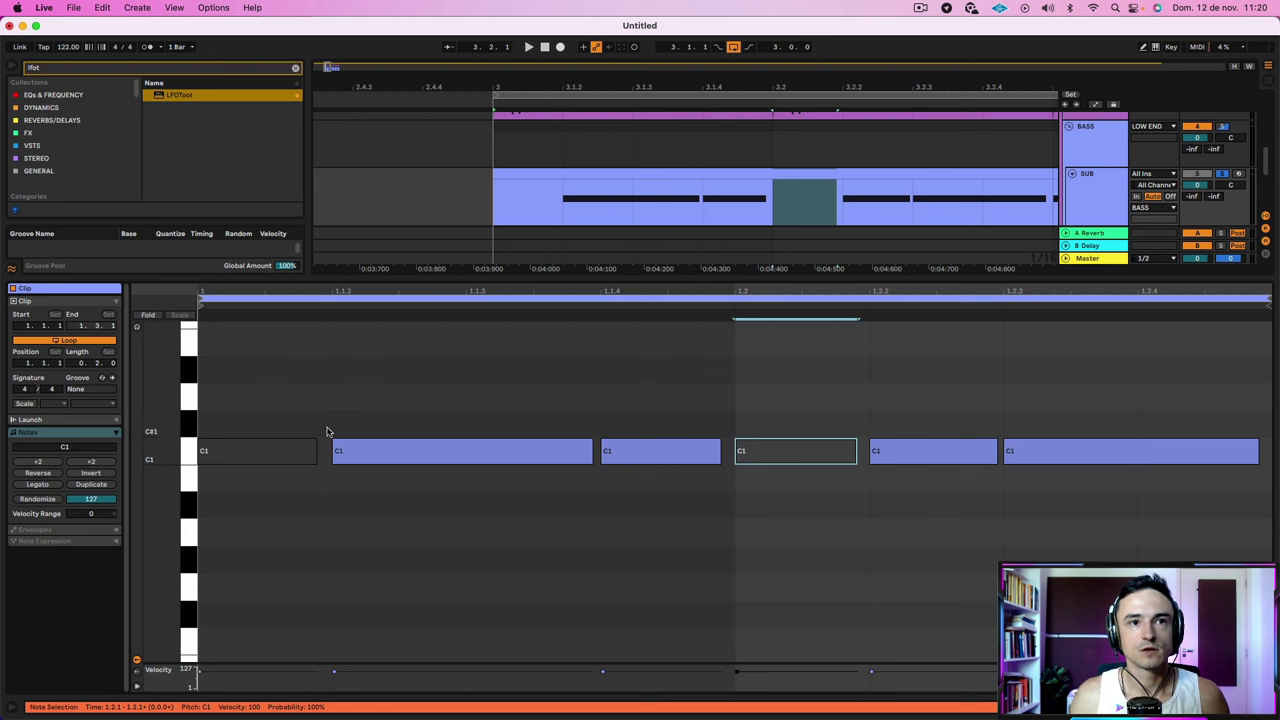
Examine the remaining offbeat C1 notes in the SUB clip and play the sub bass pattern
{"action": "left_click", "coordinate": [643, 448]}
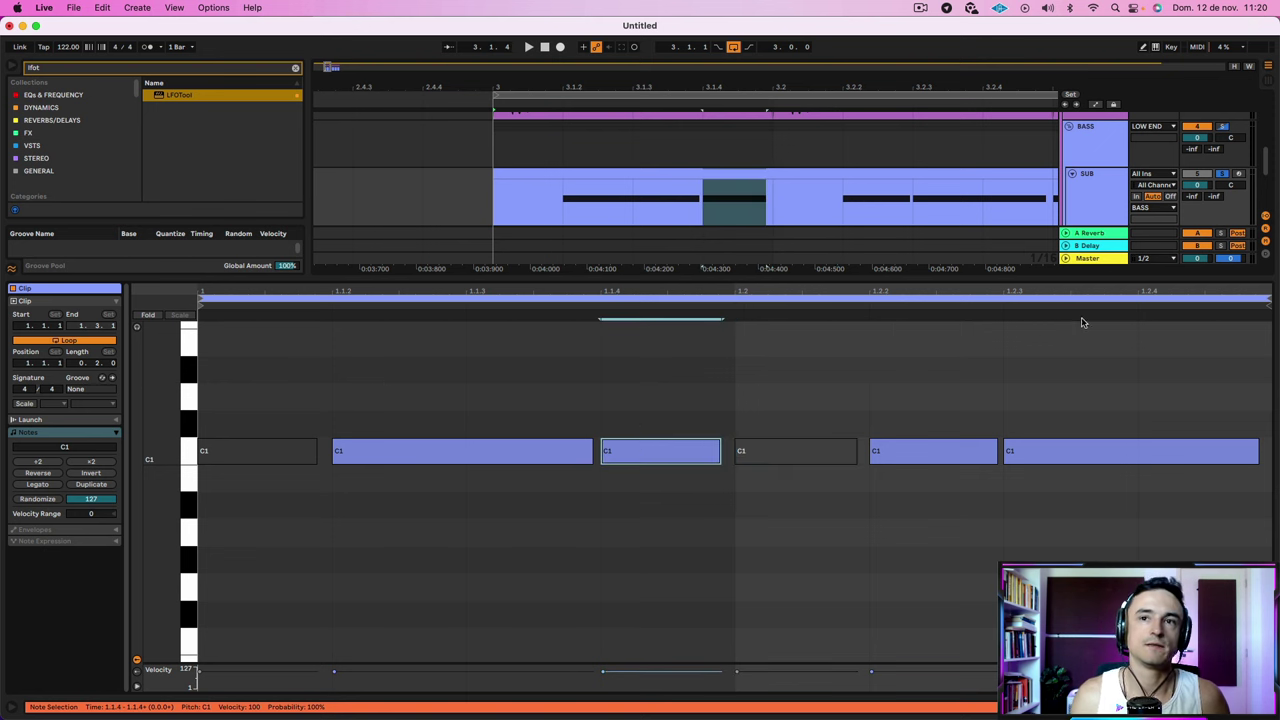
{"action": "left_click", "coordinate": [958, 450]}
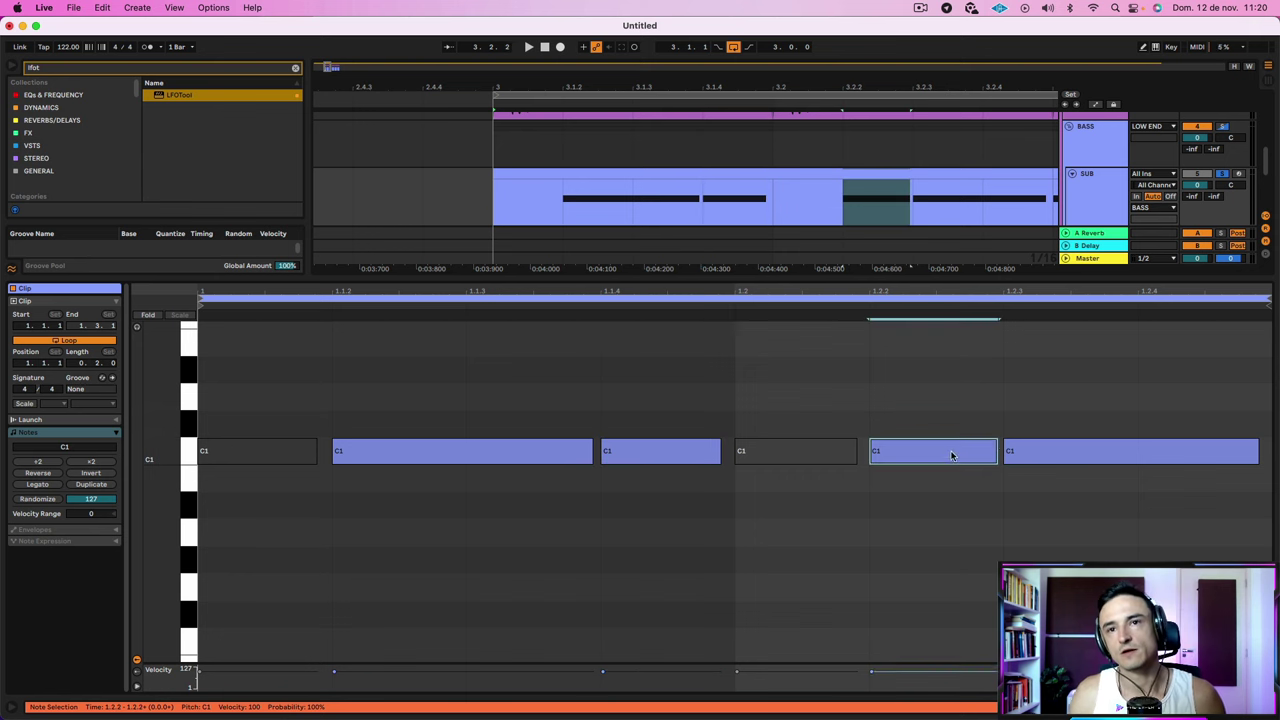
{"action": "left_click", "coordinate": [1109, 448]}
{"action": "left_click", "coordinate": [914, 174]}
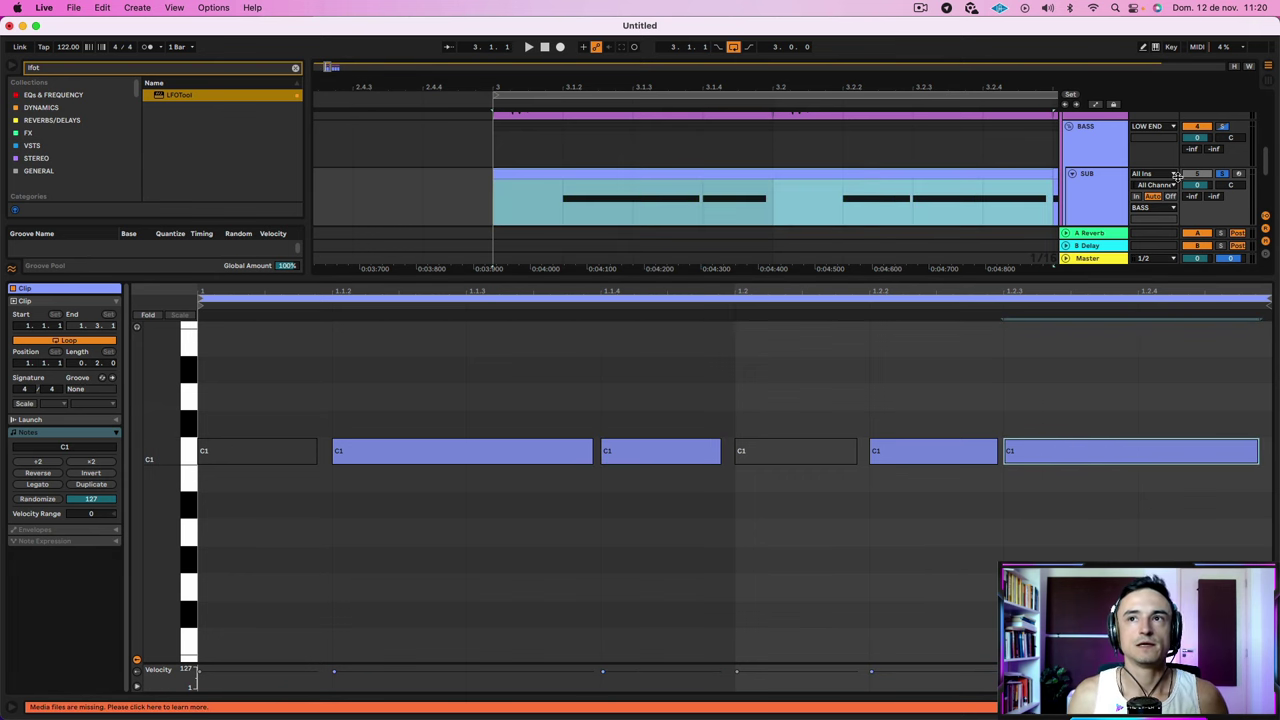
{"action": "key", "text": "space"}
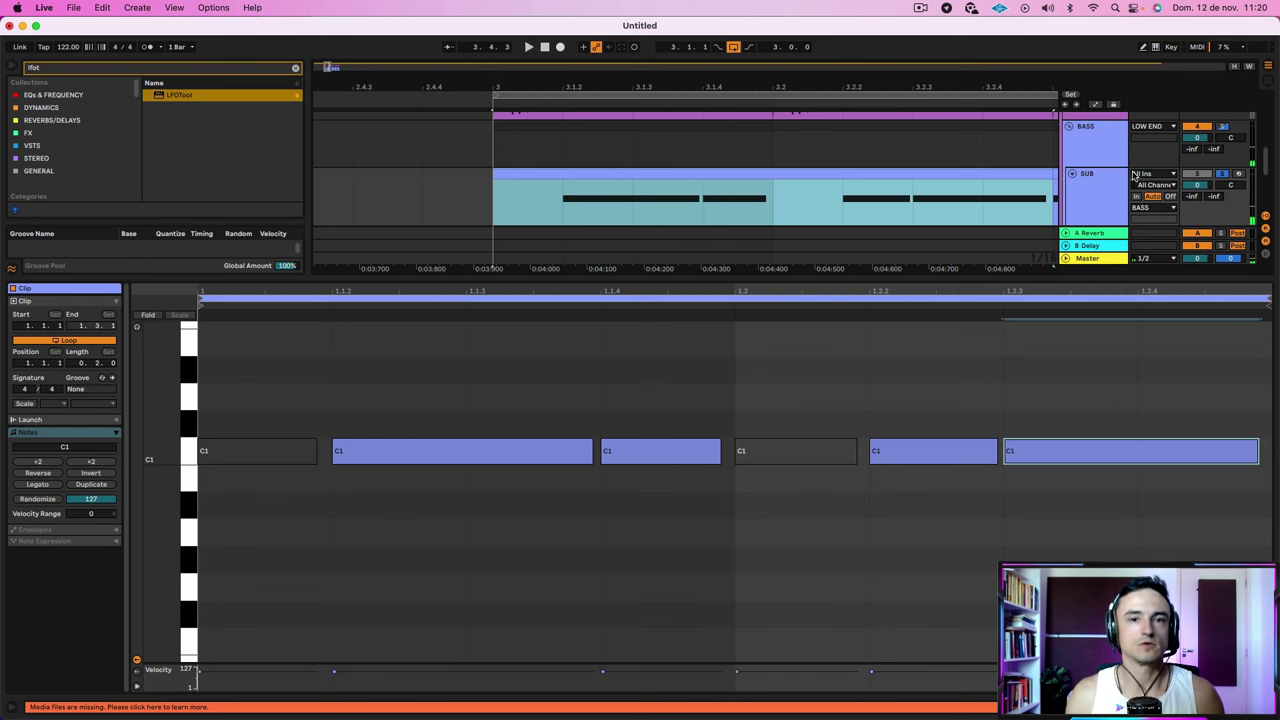
Reactivate the C1 notes at 1.2.1 and 1.1.1 in the SUB clip and bypass the track's LFOTool
{"action": "left_click", "coordinate": [790, 458]}
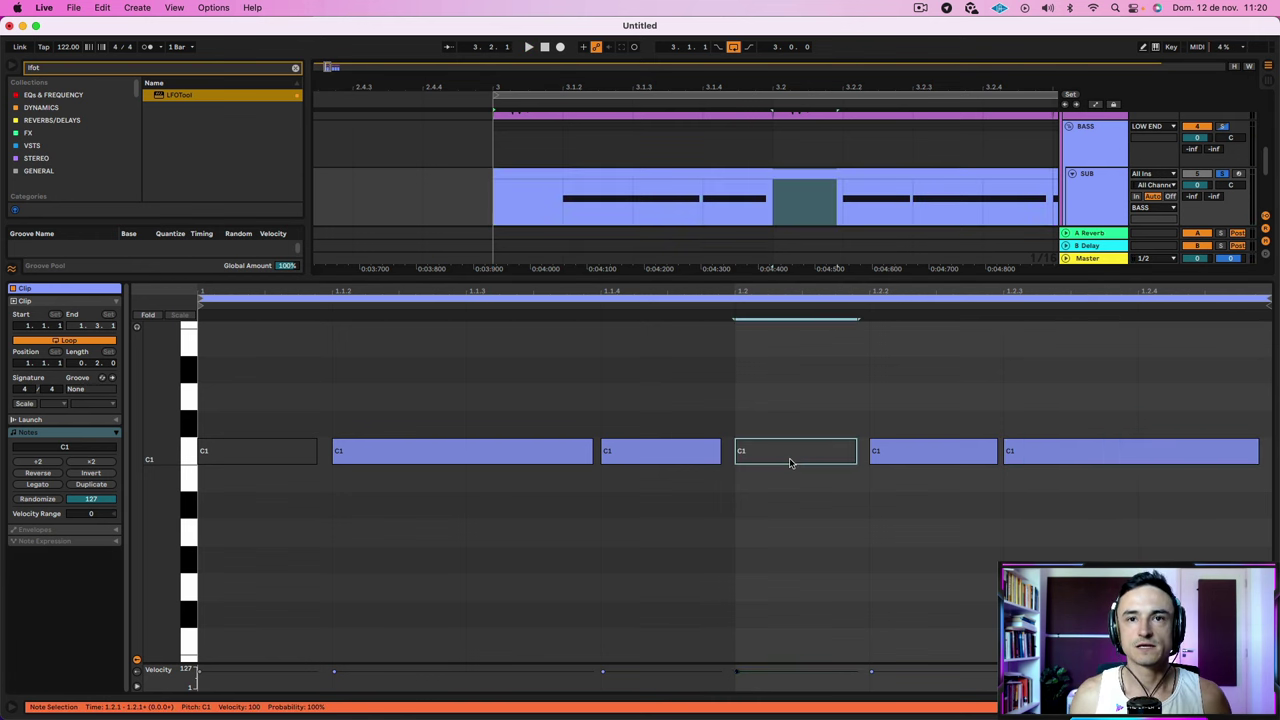
{"action": "left_click", "coordinate": [291, 453]}
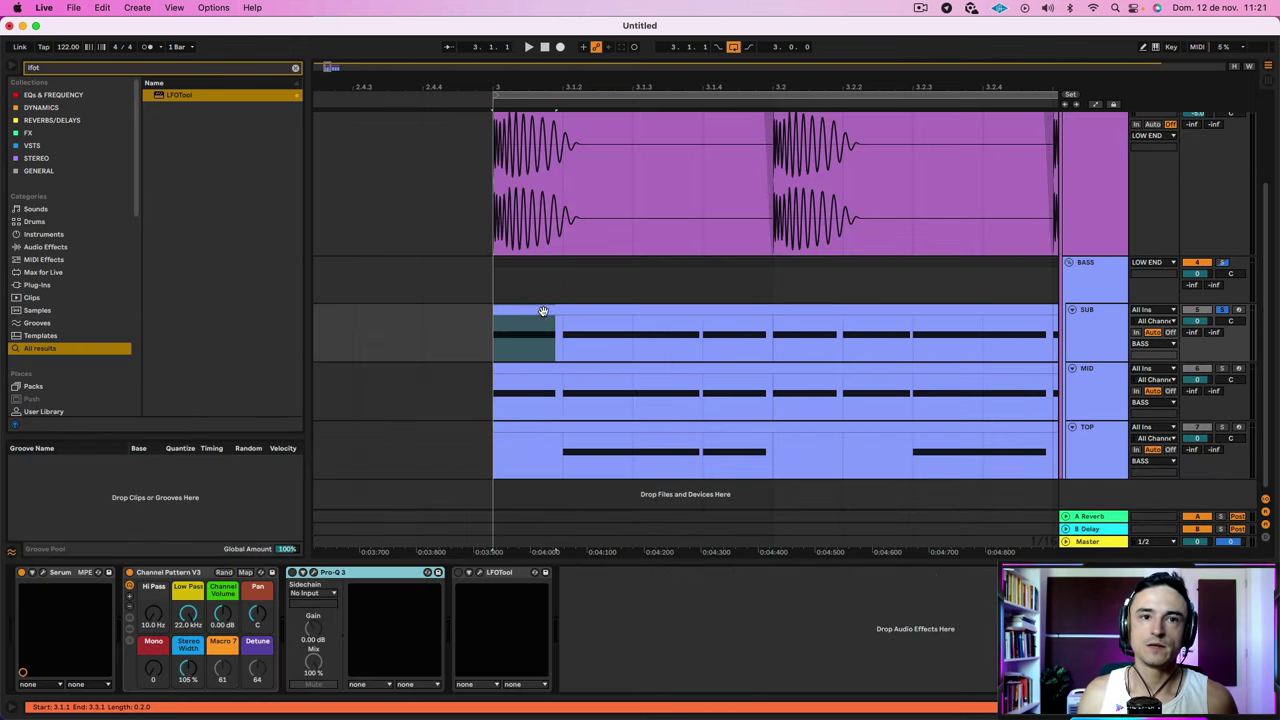
{"action": "left_click", "coordinate": [543, 312]}
{"action": "left_click", "coordinate": [505, 573]}
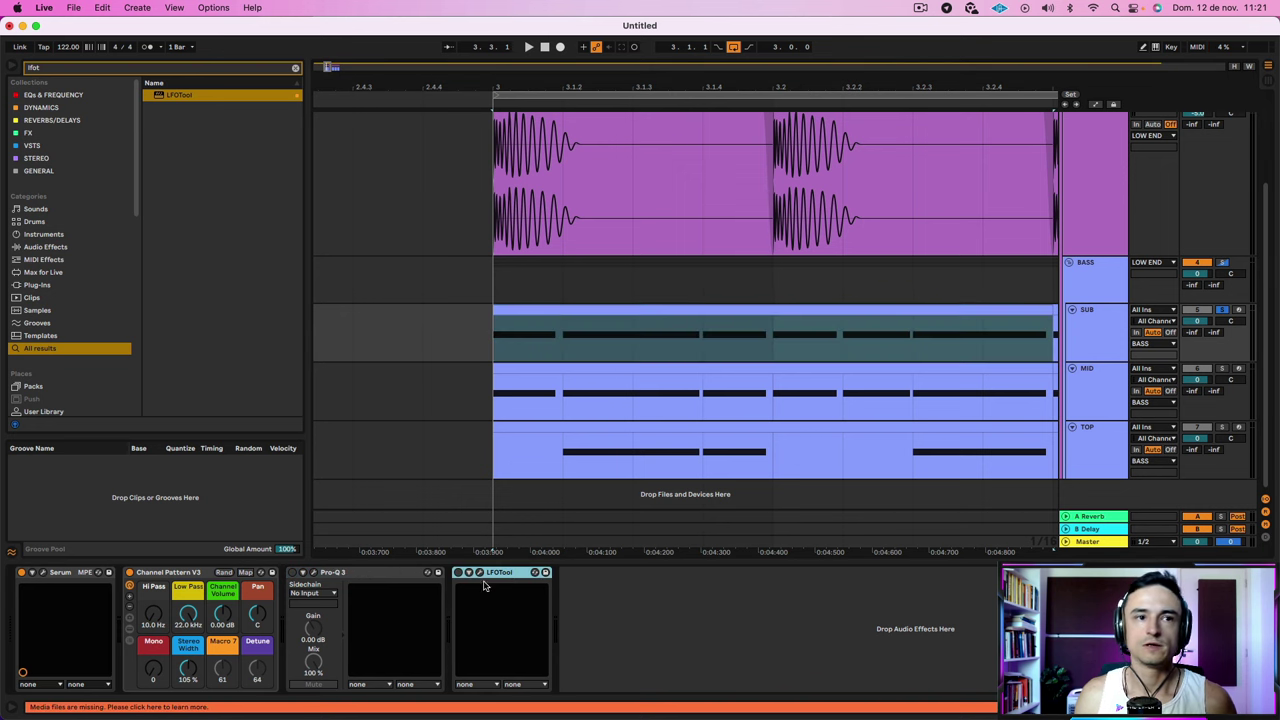
Open Serum on the SUB track, switch off its Distortion effect, and return to the oscillator view
{"action": "left_click", "coordinate": [40, 574]}
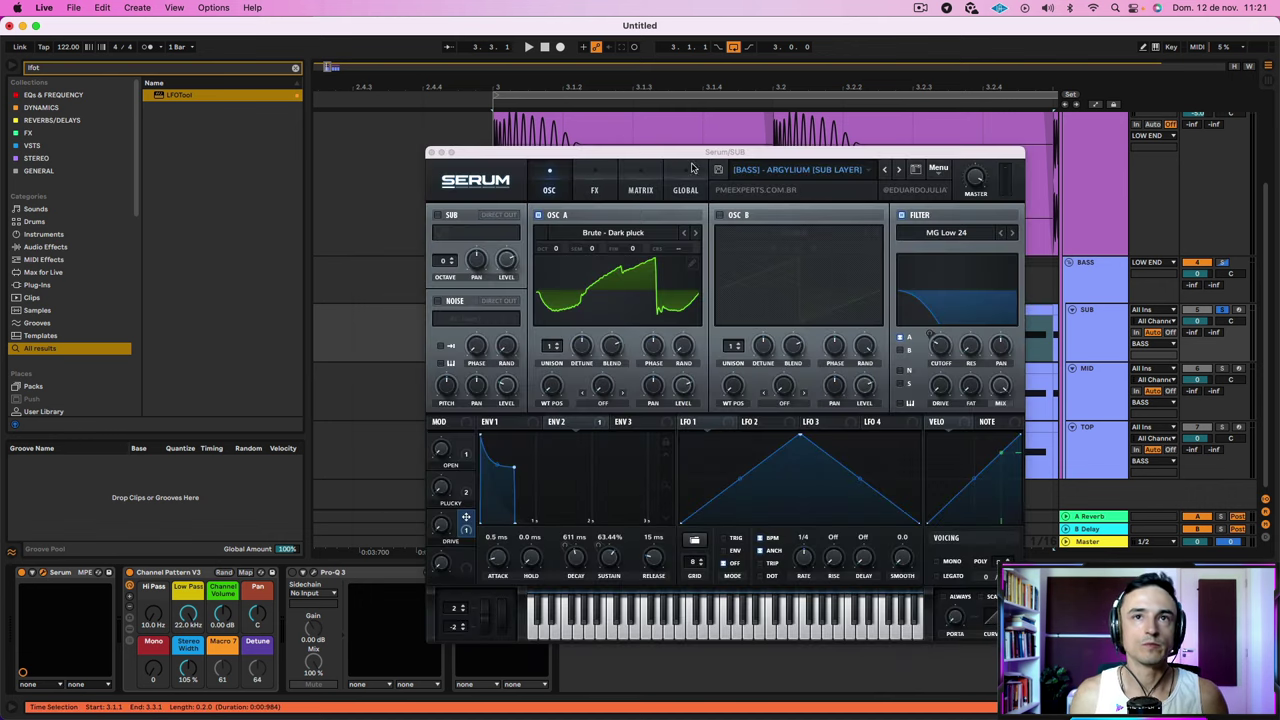
{"action": "left_click_drag", "start_coordinate": [675, 153], "coordinate": [649, 136]}
{"action": "left_click", "coordinate": [565, 175]}
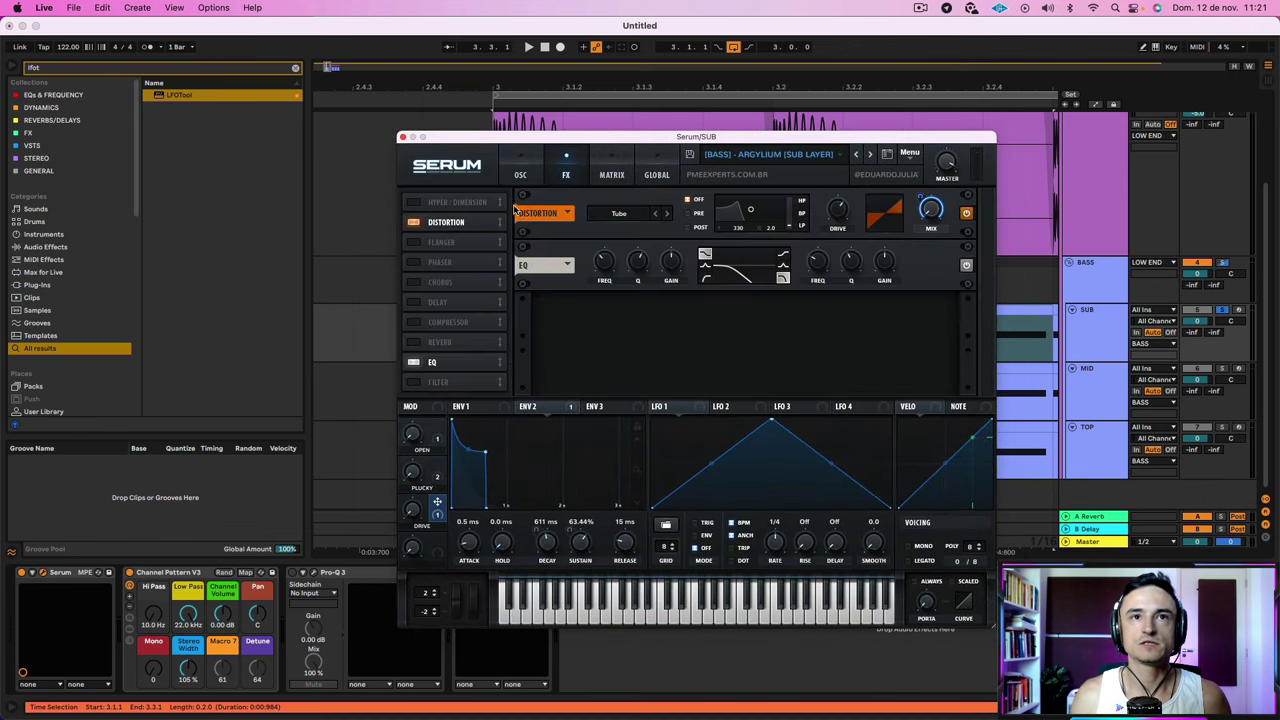
{"action": "left_click", "coordinate": [966, 212]}
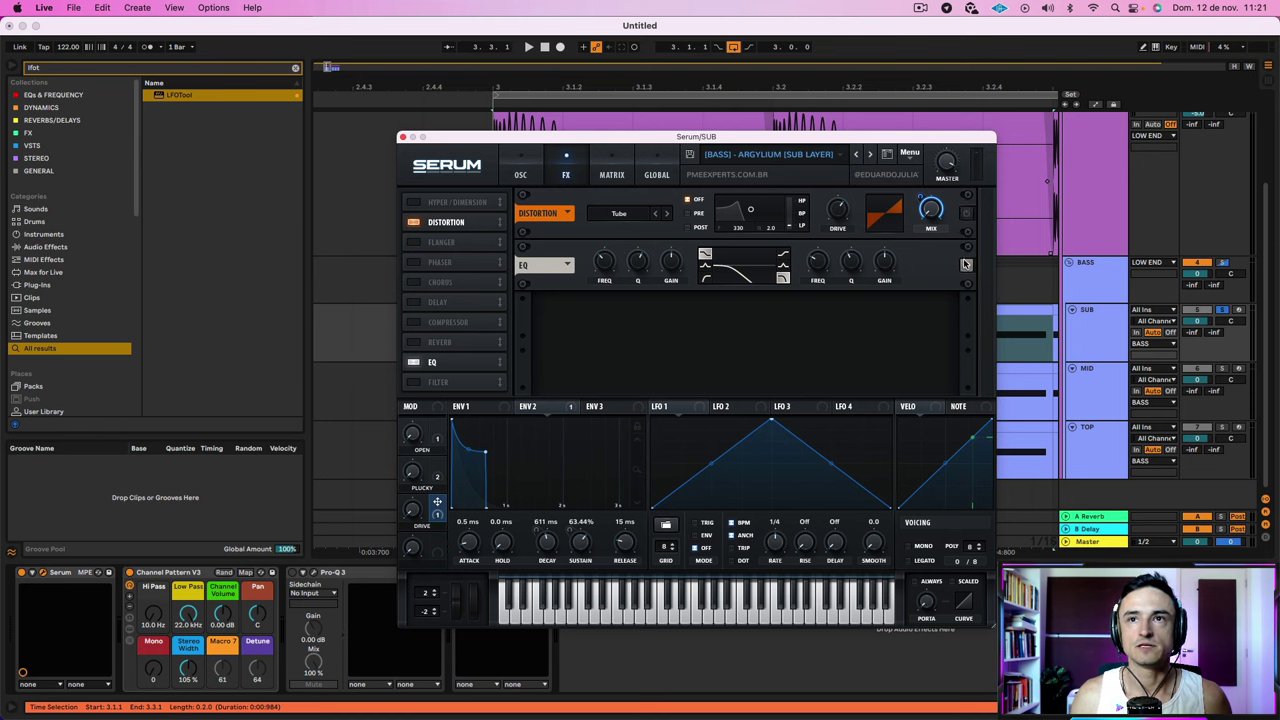
{"action": "left_click", "coordinate": [510, 166]}
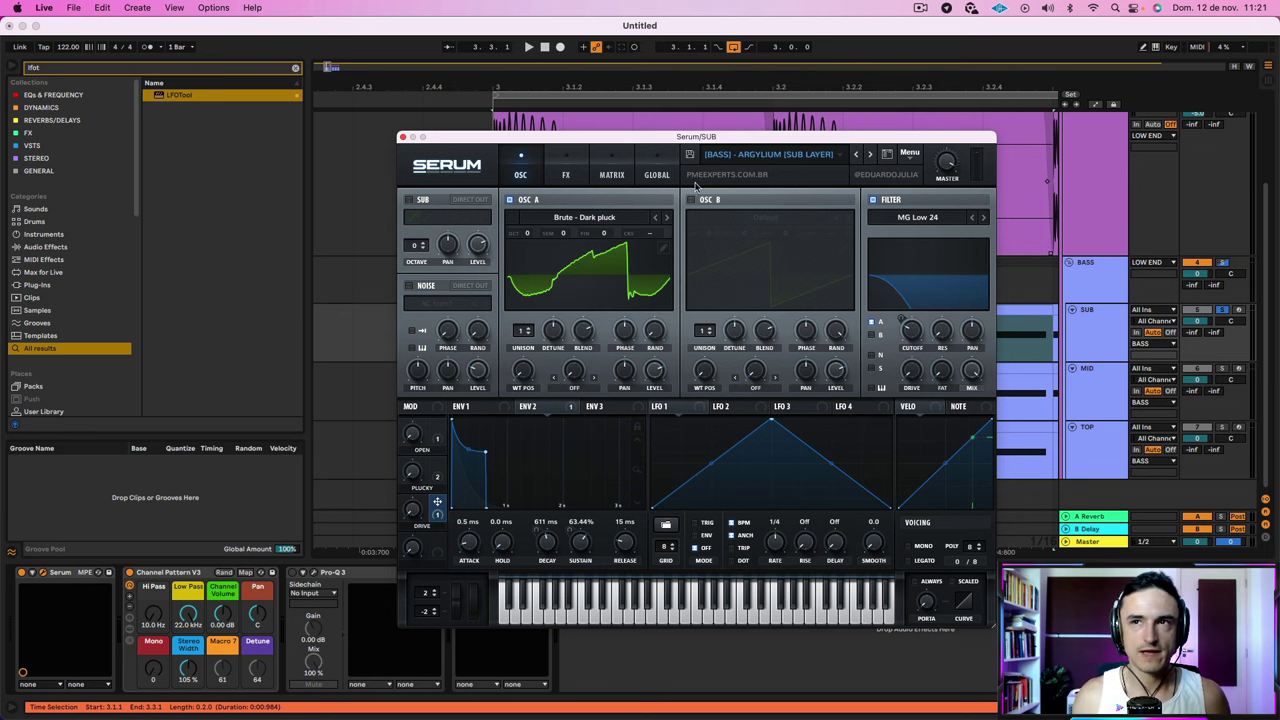
Display Envelope 1, switch off Serum's filter, and play the SUB clip to hear the unfiltered sound
{"action": "left_click", "coordinate": [1102, 336]}
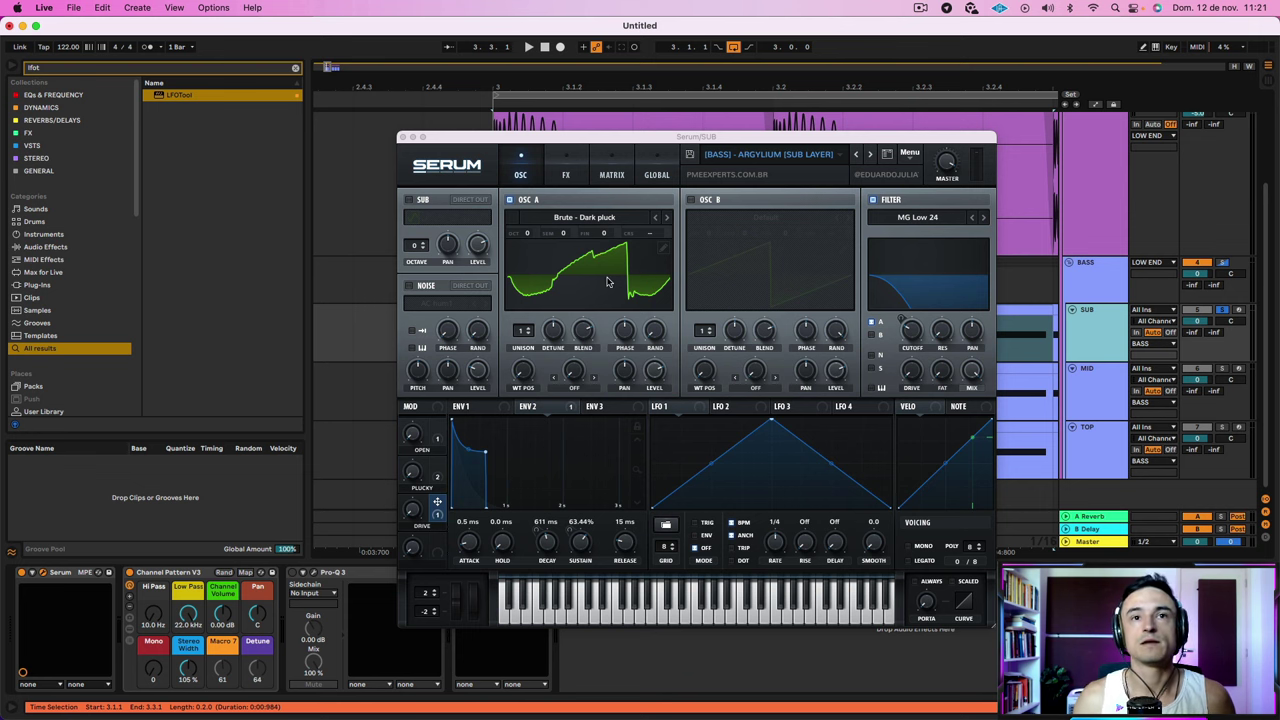
{"action": "left_click", "coordinate": [468, 406]}
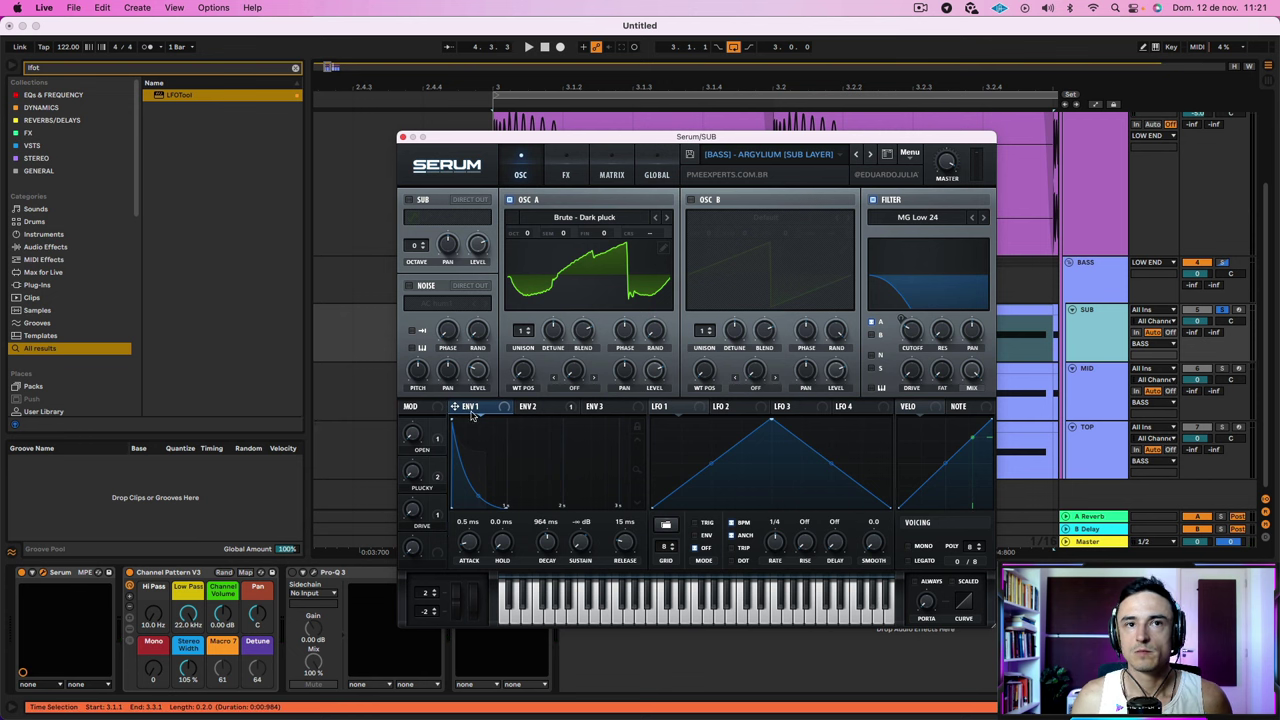
{"action": "left_click", "coordinate": [873, 200]}
{"action": "key", "text": "space"}
{"action": "left_click", "coordinate": [1126, 340]}
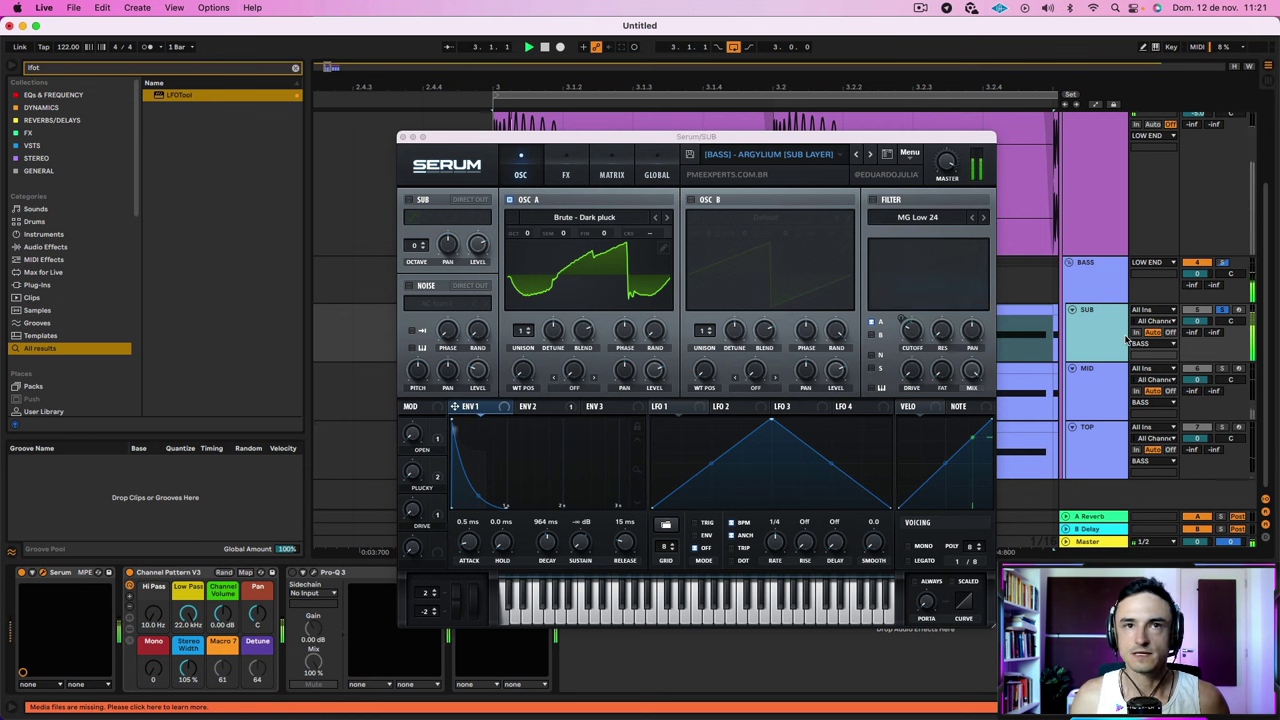
{"action": "left_click_drag", "start_coordinate": [580, 542], "coordinate": [480, 502]}
{"action": "key", "text": "space"}
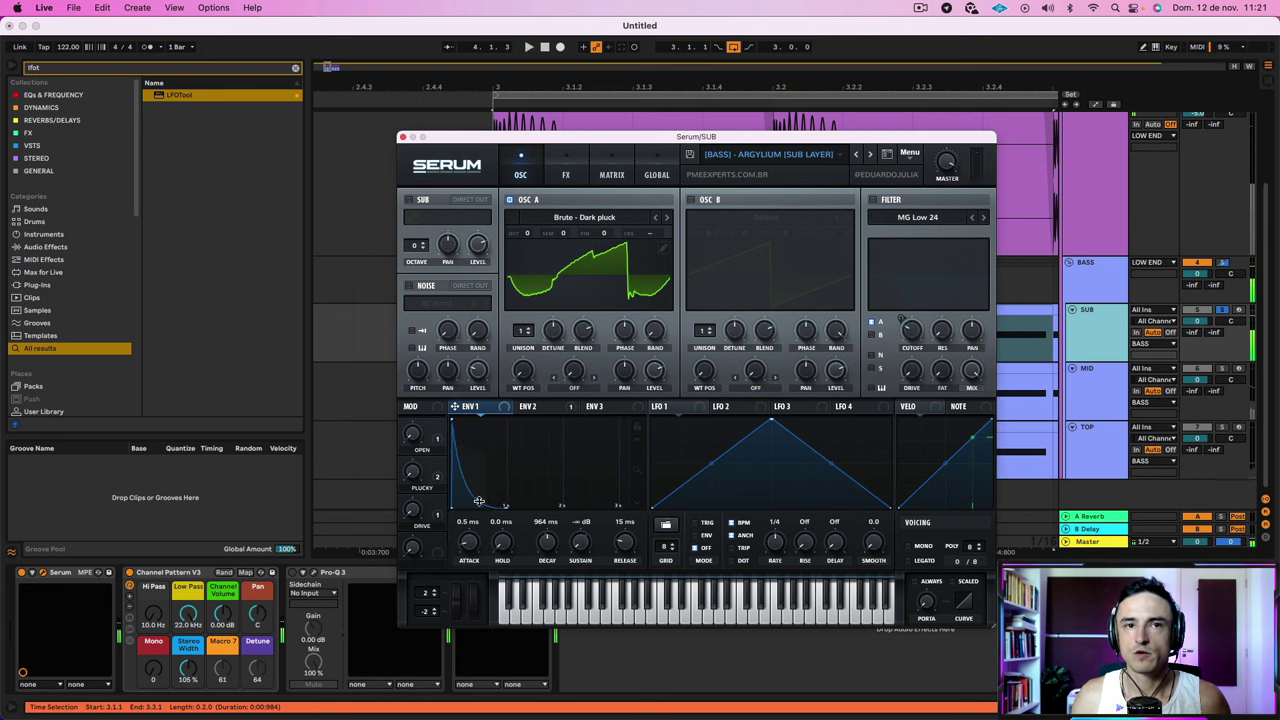
{"action": "key", "text": "space"}
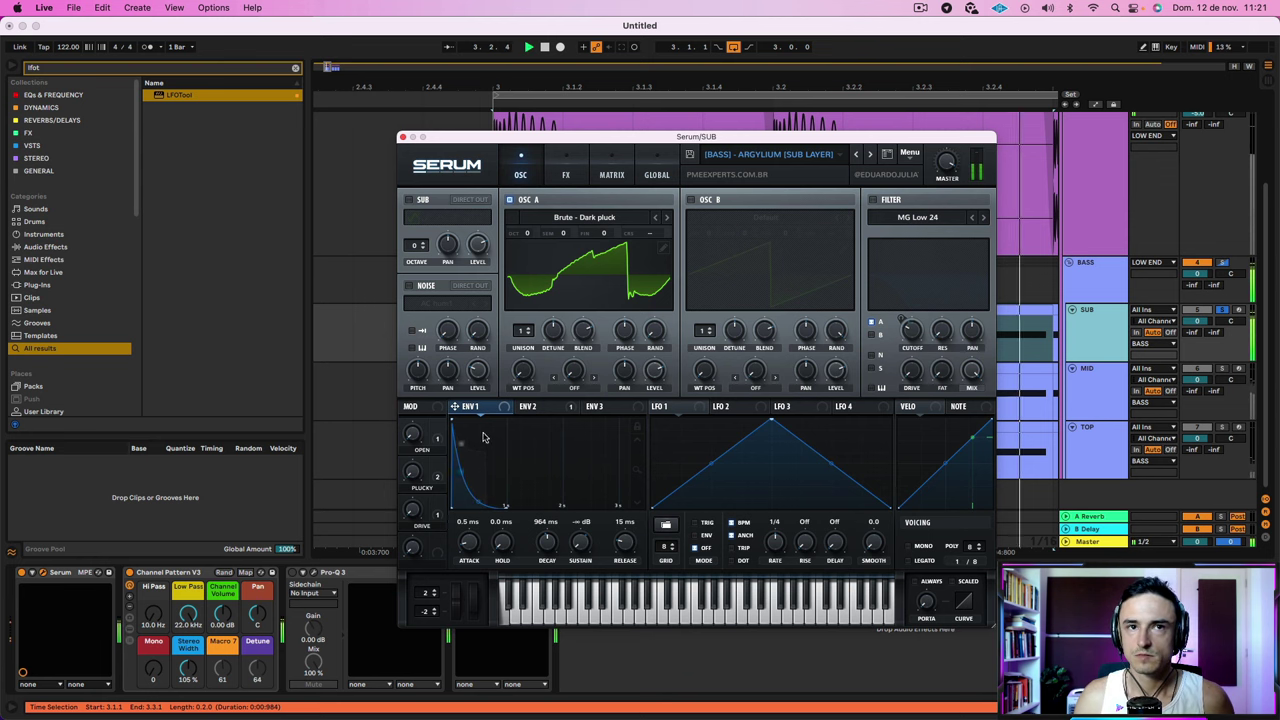
{"action": "key", "text": "space"}
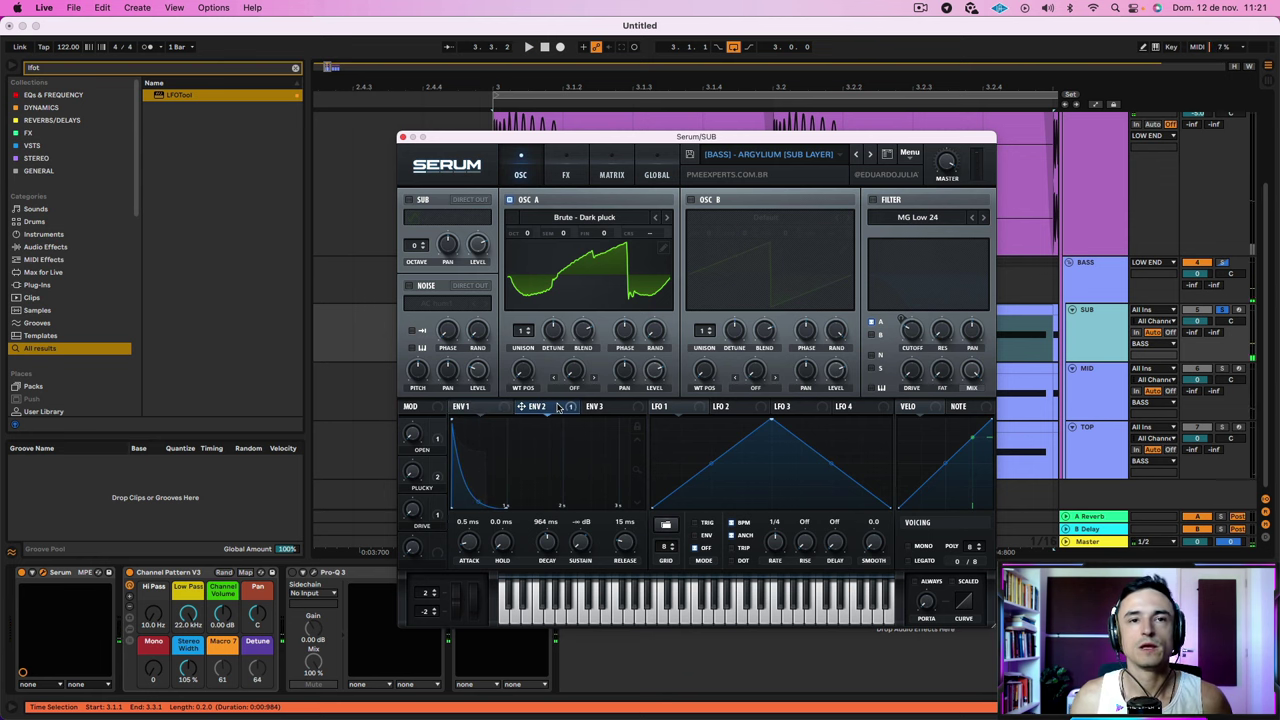
Display Envelope 2 in the SUB track's Serum and switch the MG Low 24 filter back on
{"action": "left_click", "coordinate": [558, 407]}
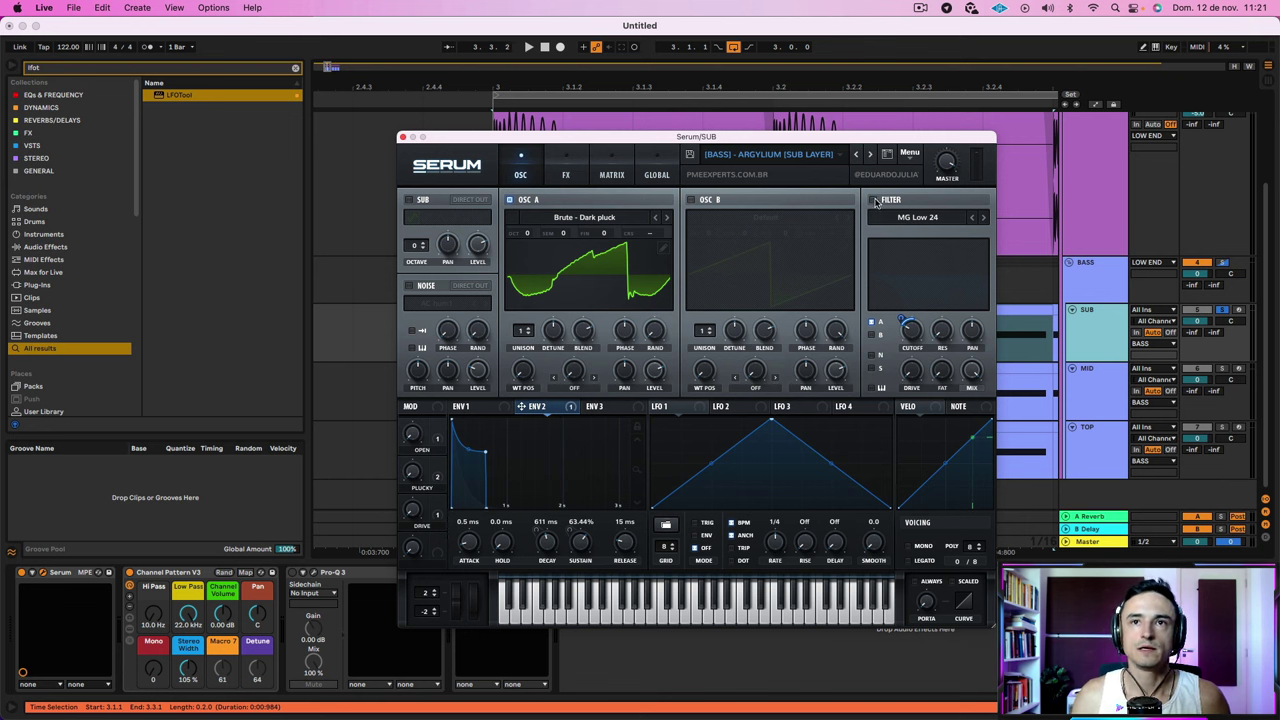
{"action": "left_click", "coordinate": [873, 200]}
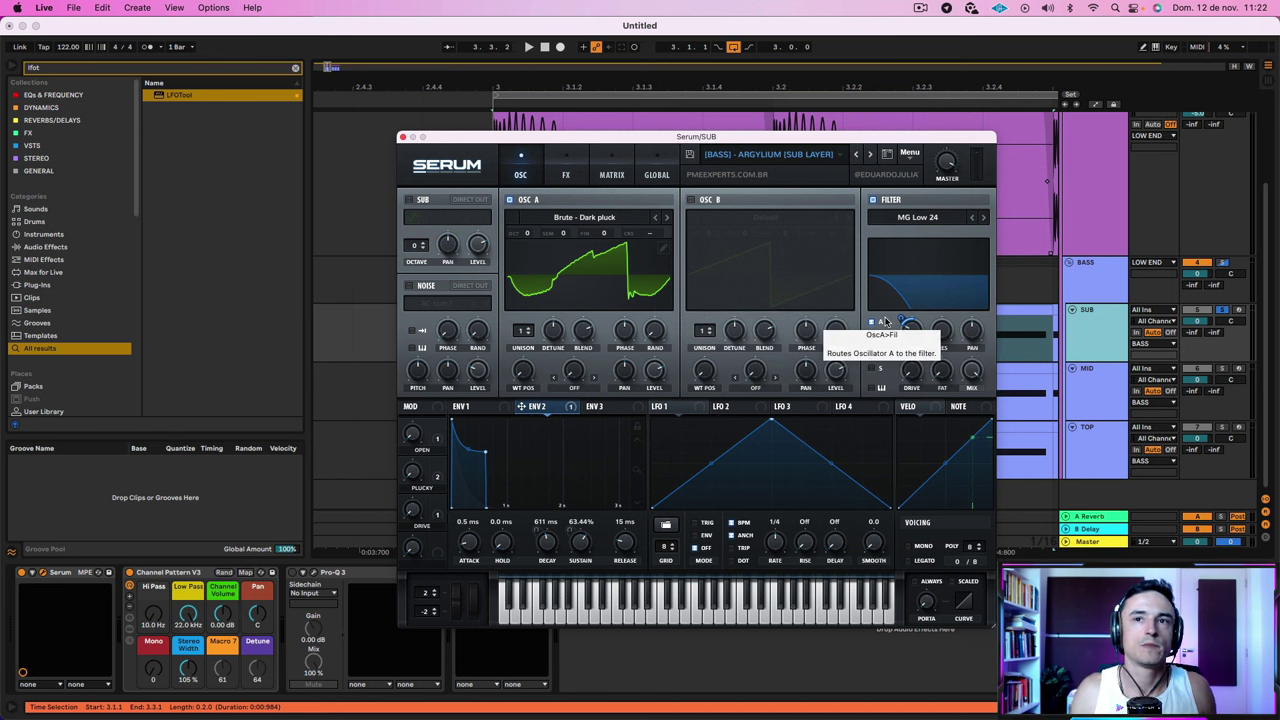
{"action": "mouse_move", "coordinate": [907, 334]}
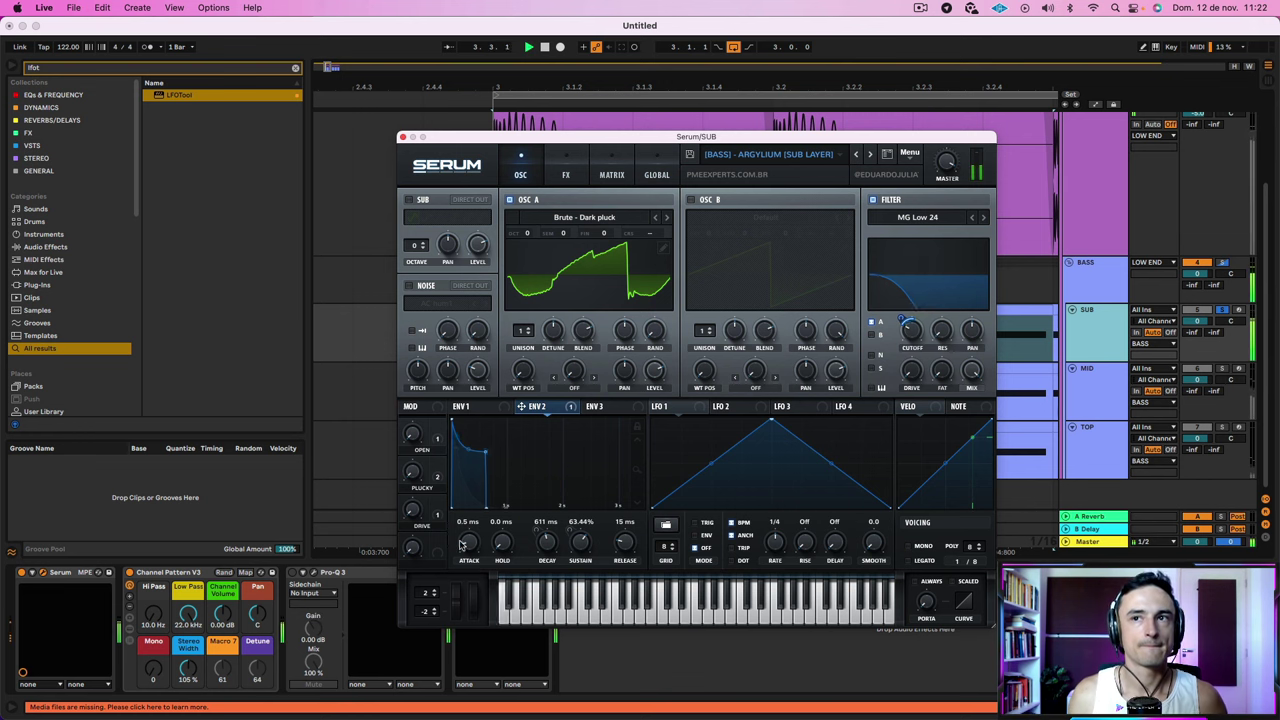
Switch the Tube Distortion back on in the SUB track's Serum effects and play the clip to hear it
{"action": "left_click", "coordinate": [565, 168]}
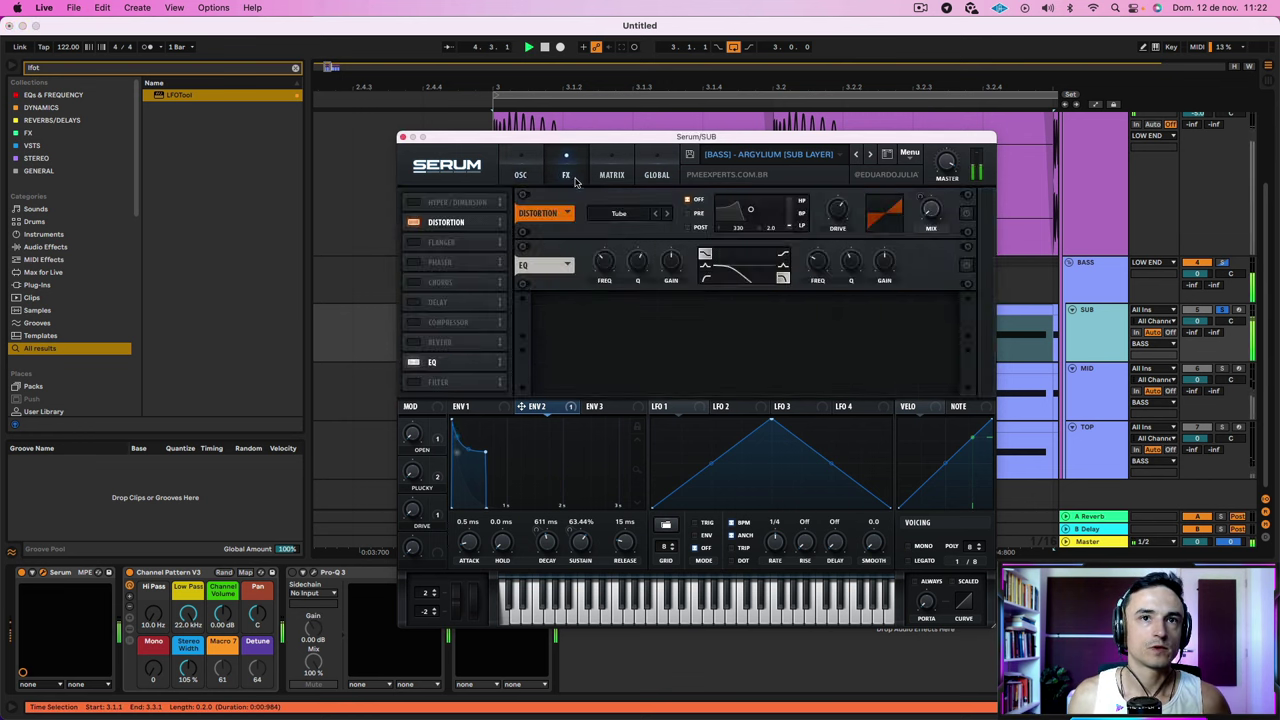
{"action": "left_click", "coordinate": [964, 213]}
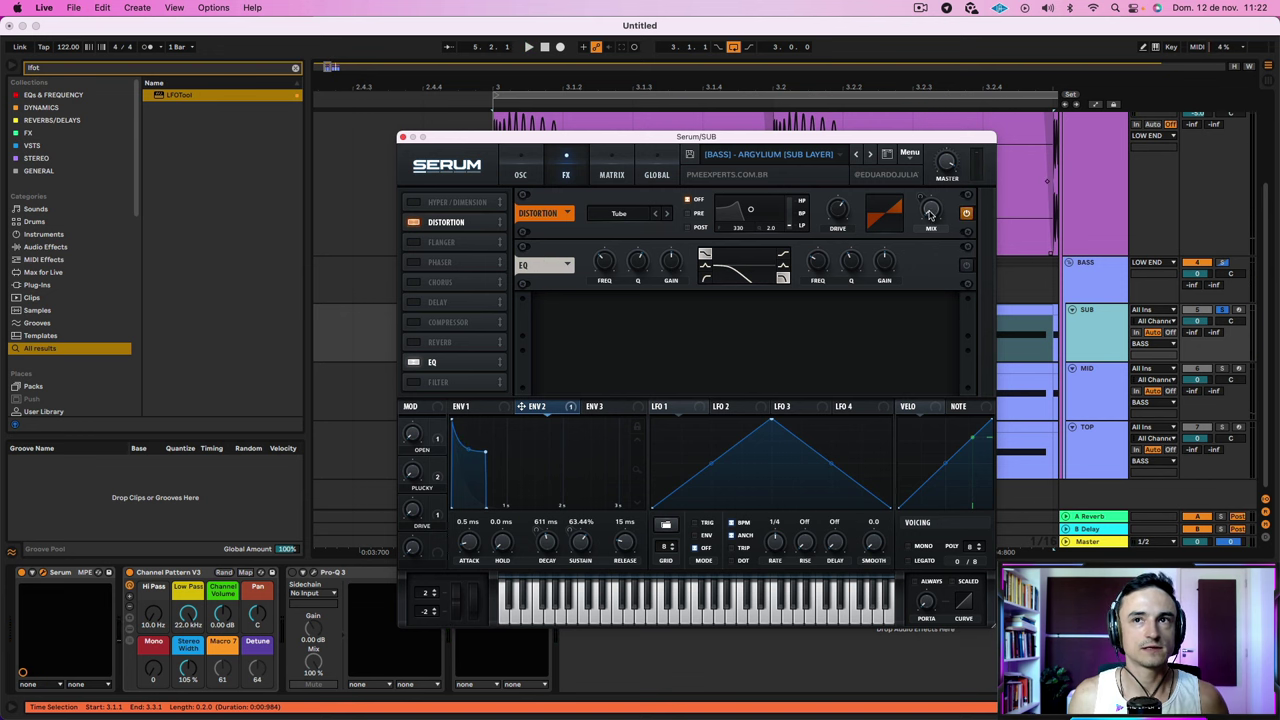
{"action": "key", "text": "space"}
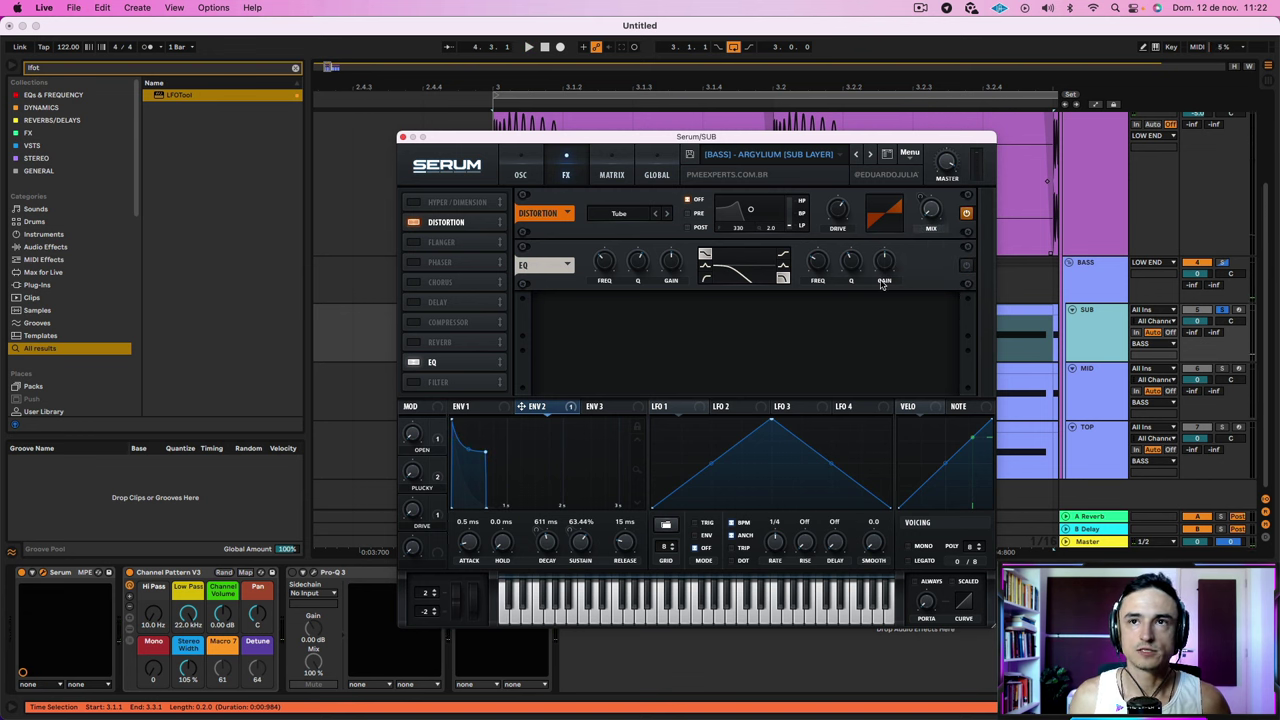
Switch on the EQ in the SUB track's Serum effects and compare the playback with it on and off
{"action": "left_click", "coordinate": [966, 266]}
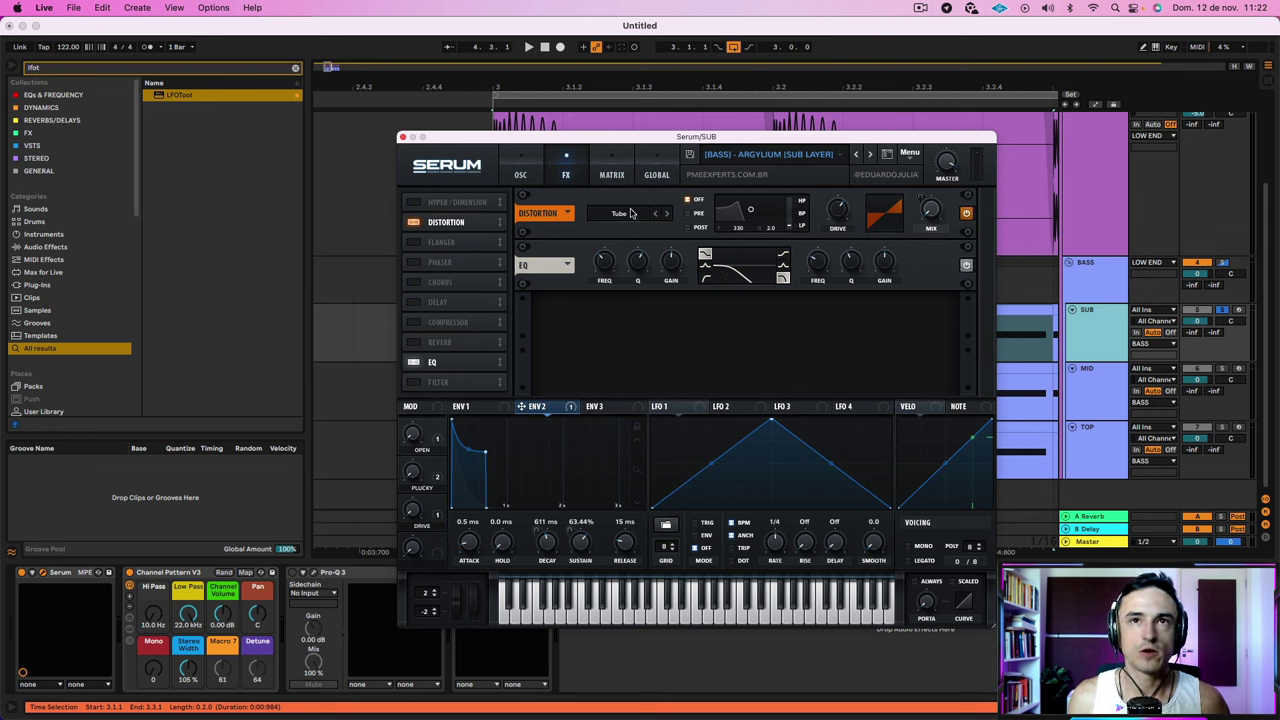
{"action": "key", "text": "space"}
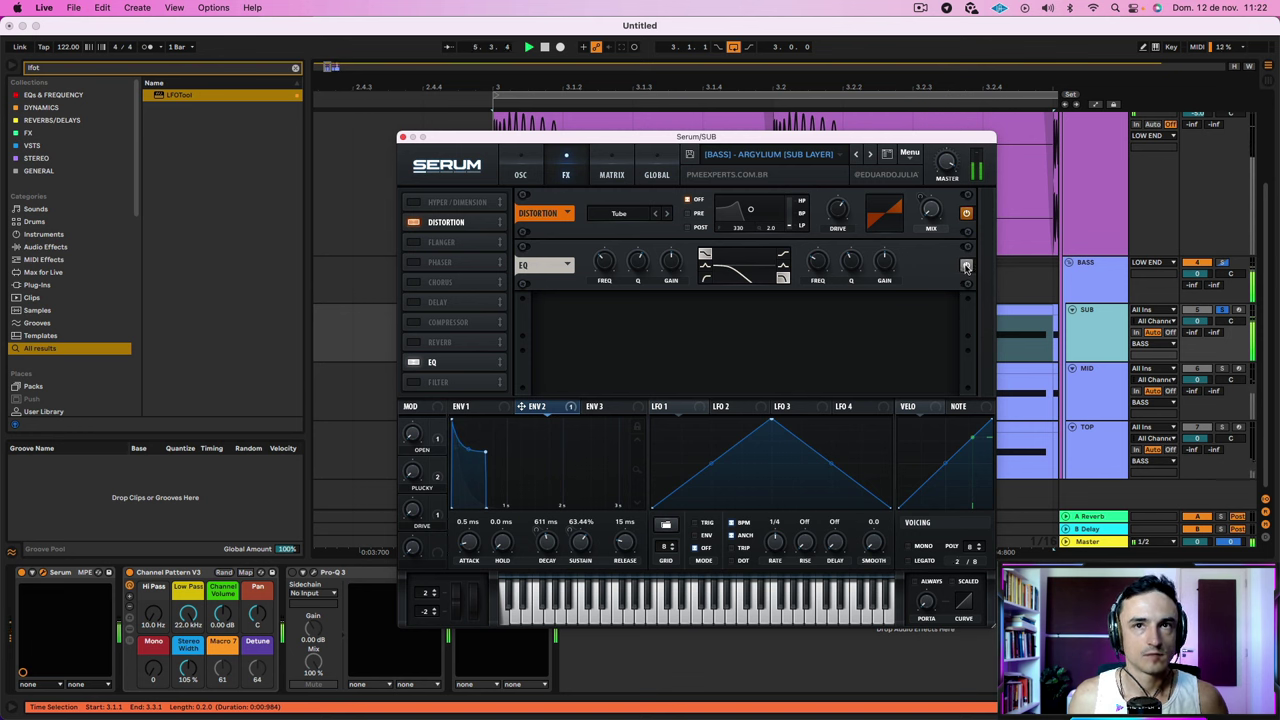
{"action": "key", "text": "space"}
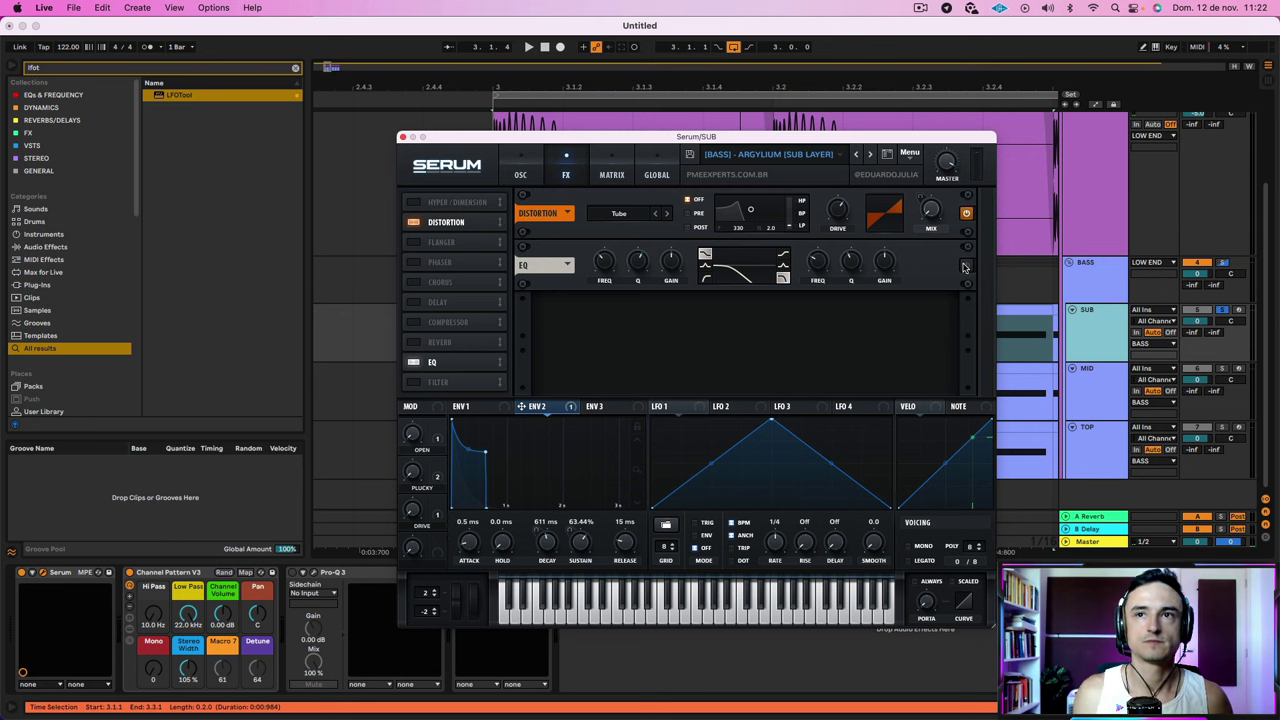
{"action": "key", "text": "space"}
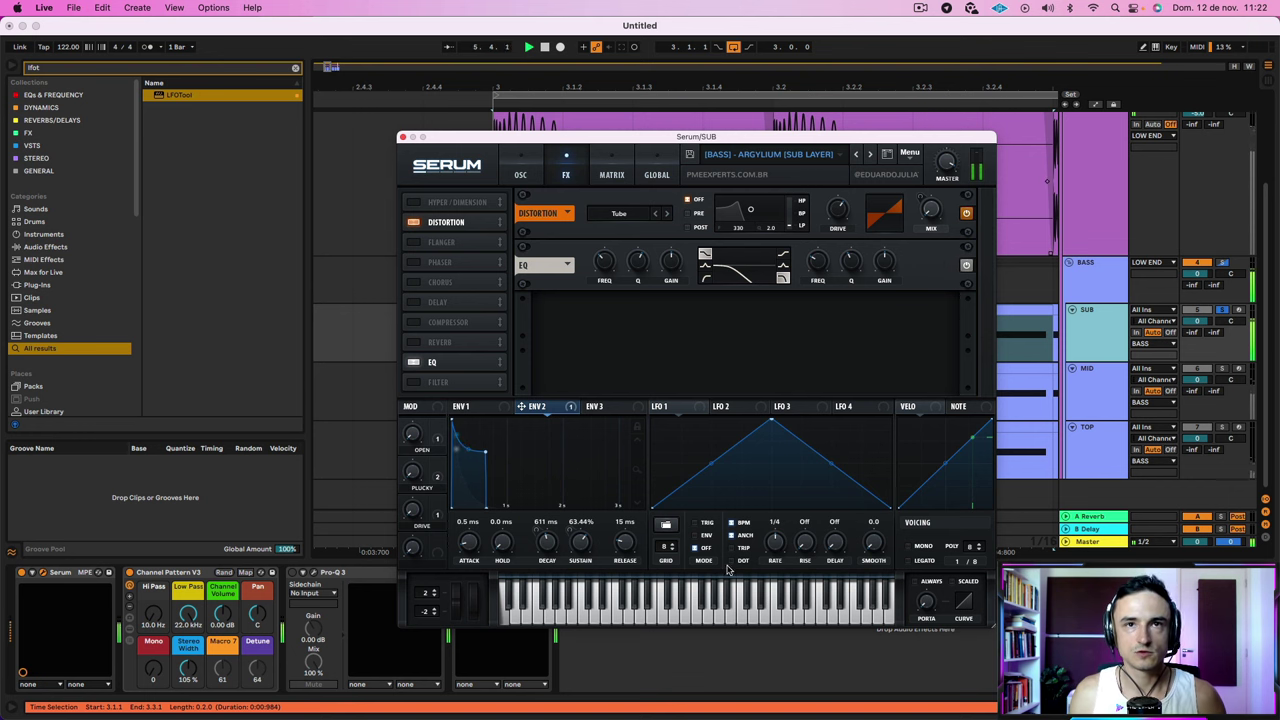
Examine how the DRIVE macro modulates the Distortion mix in the SUB track's Serum
{"action": "left_click", "coordinate": [521, 174]}
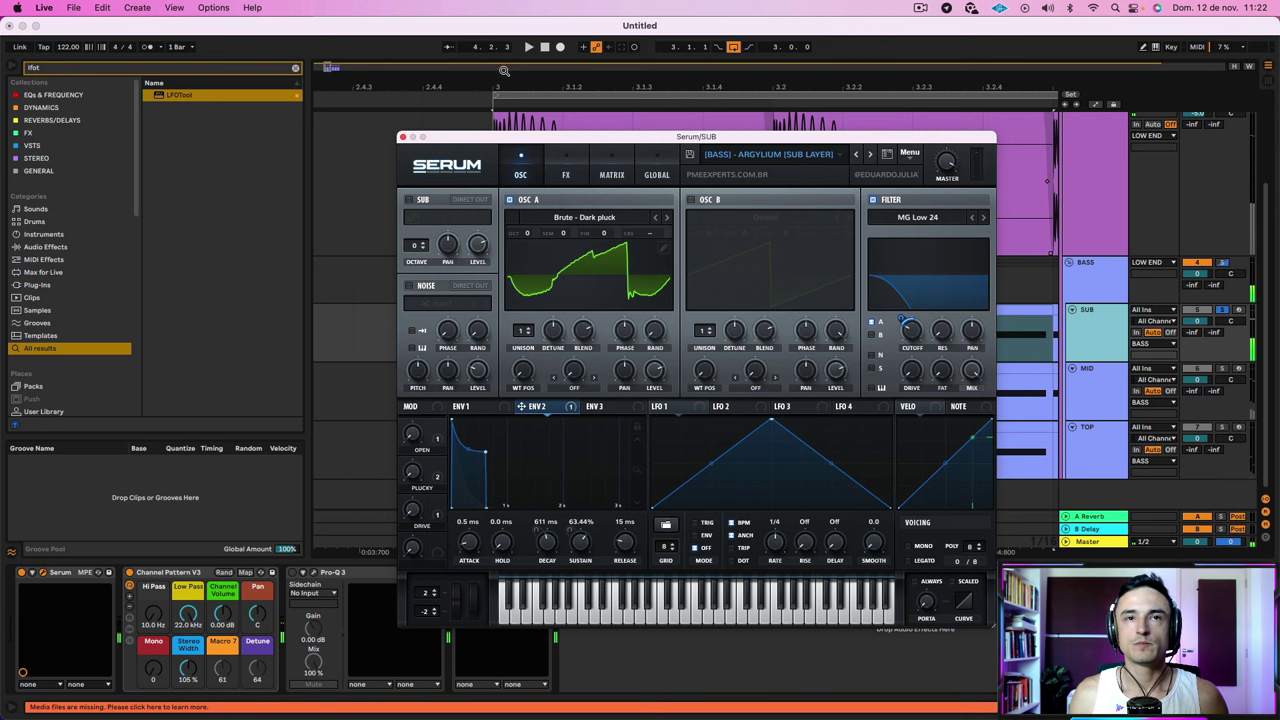
{"action": "left_click", "coordinate": [566, 174]}
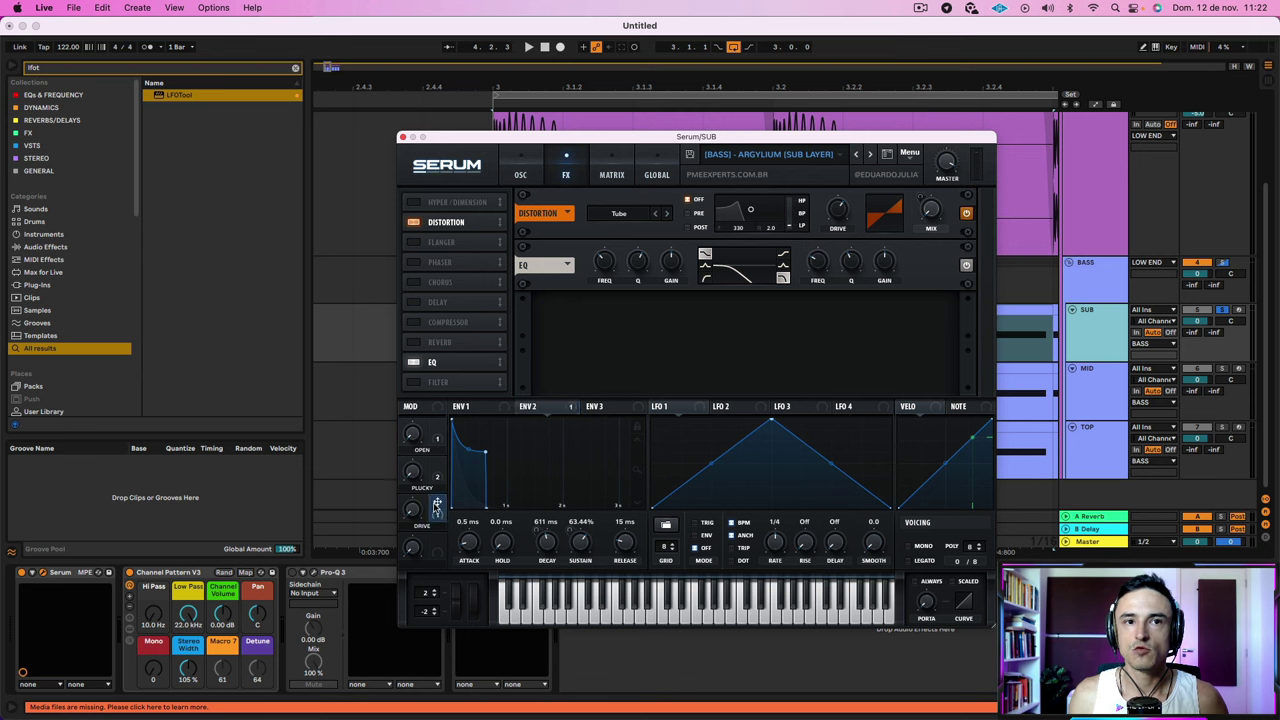
{"action": "left_click_drag", "start_coordinate": [438, 503], "coordinate": [931, 215]}
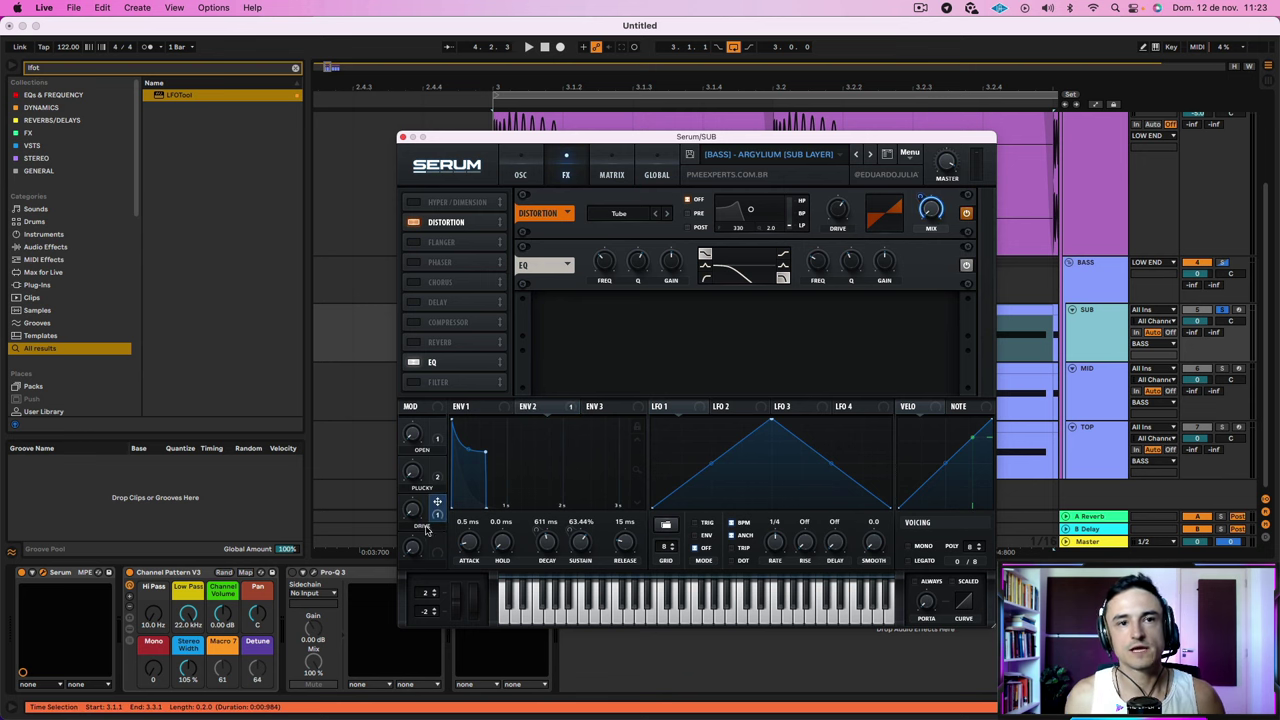
{"action": "key", "text": "space"}
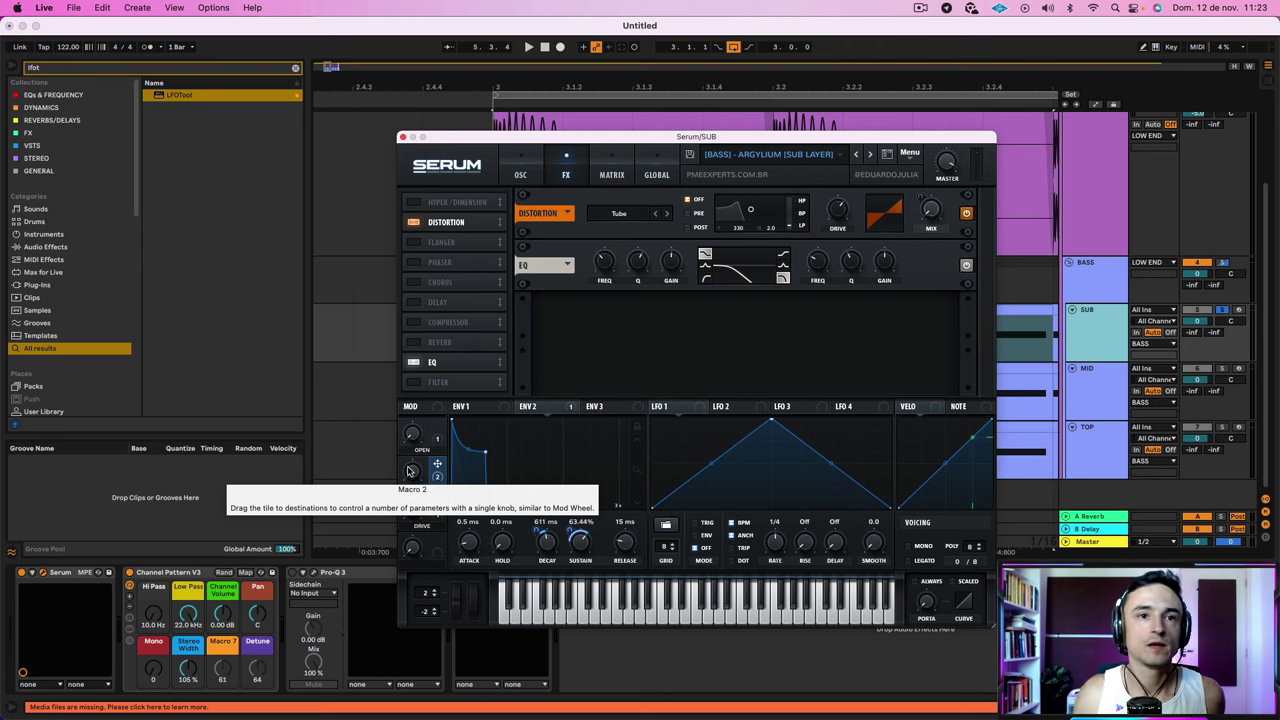
Sweep the PLUCKY and OPEN macros during playback to hear their effect on the SUB sound, and close Serum
{"action": "left_click_drag", "start_coordinate": [409, 471], "coordinate": [394, 533]}
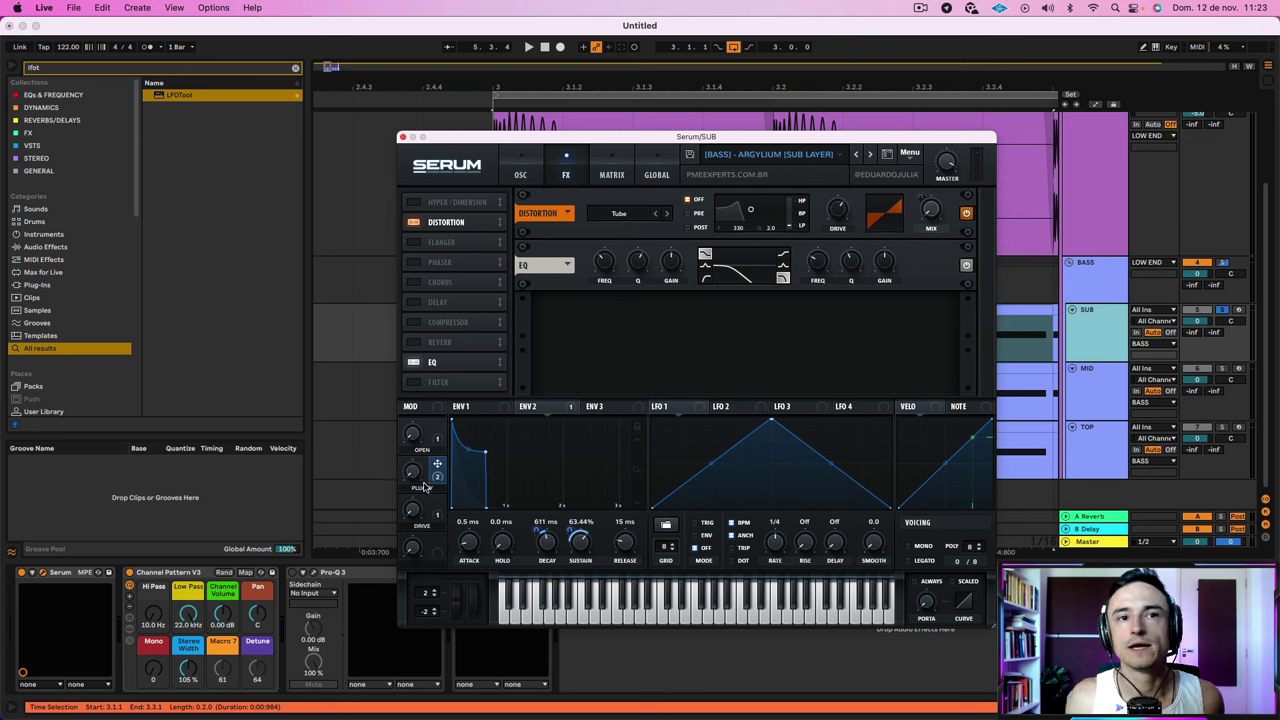
{"action": "left_click_drag", "start_coordinate": [424, 487], "coordinate": [393, 547]}
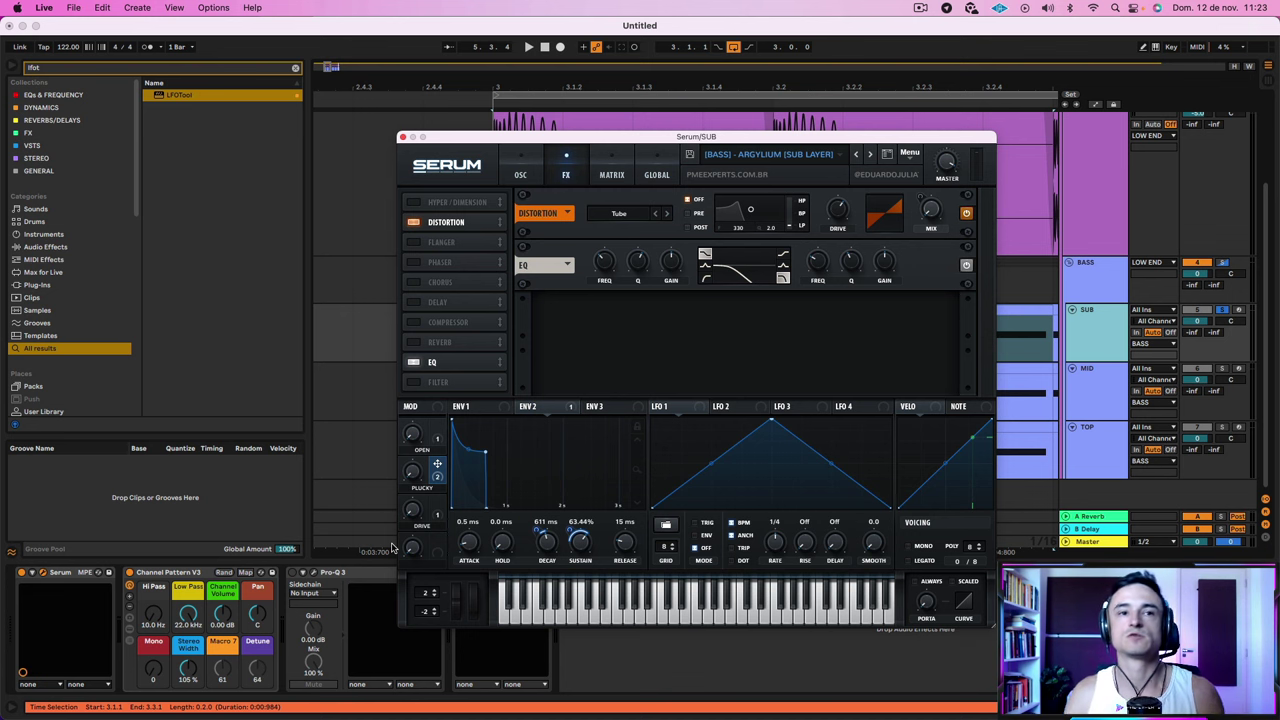
{"action": "key", "text": "space"}
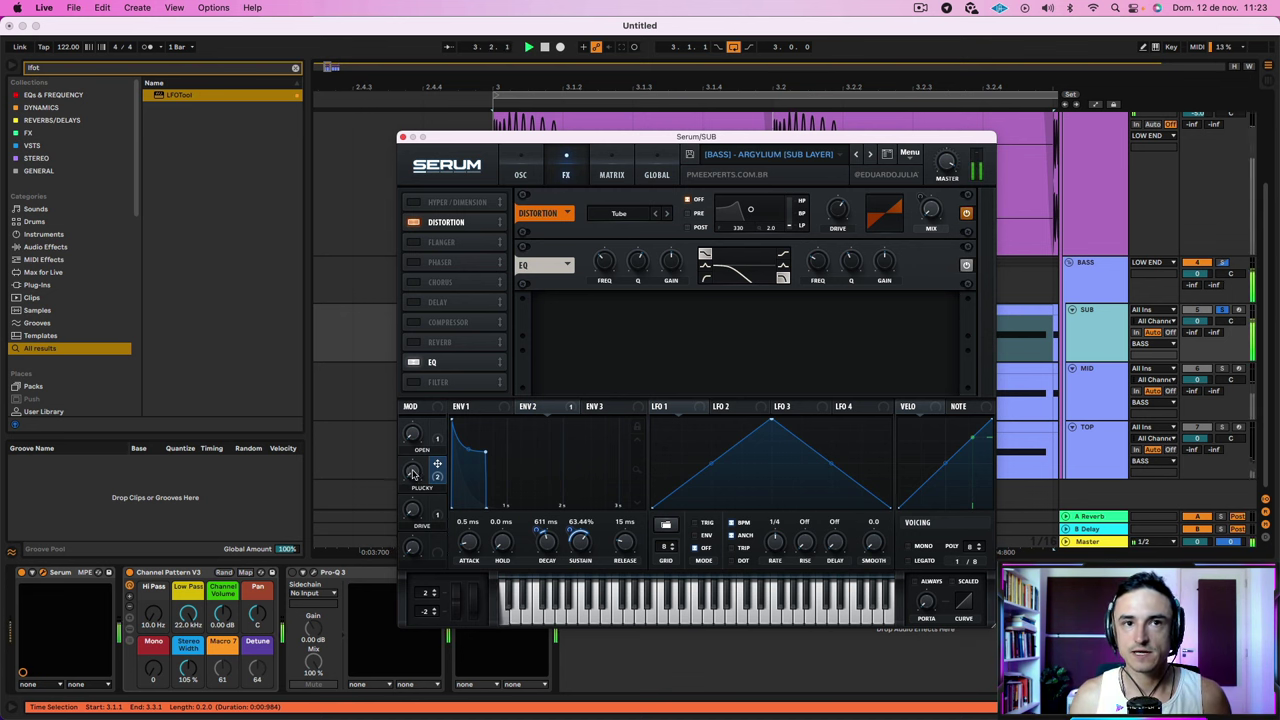
{"action": "left_click_drag", "start_coordinate": [416, 475], "coordinate": [418, 313]}
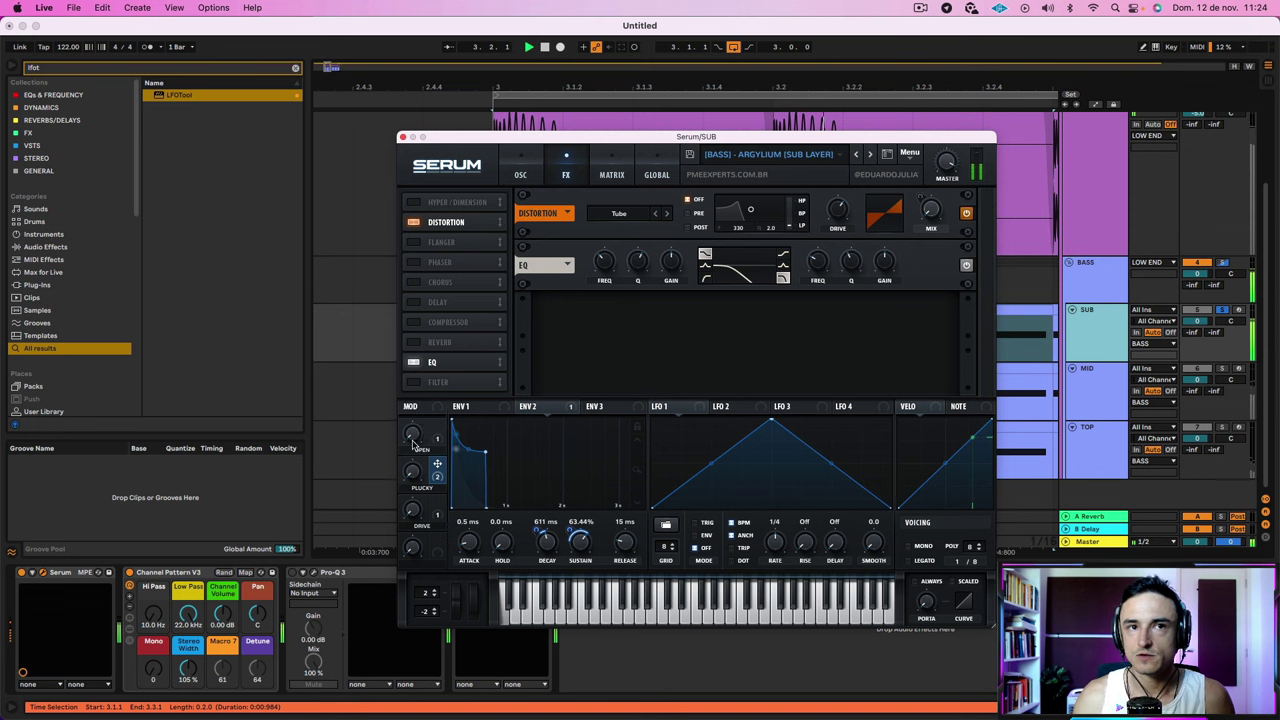
{"action": "left_click_drag", "start_coordinate": [423, 436], "coordinate": [418, 588]}
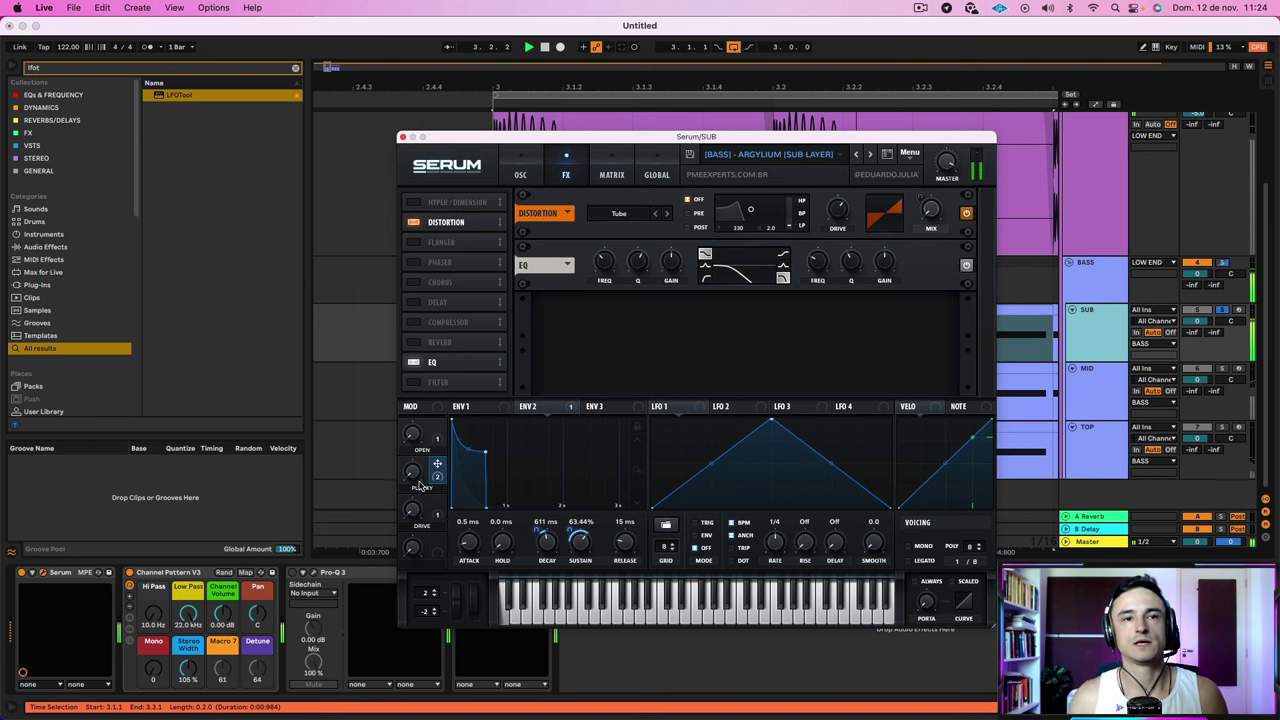
{"action": "left_click", "coordinate": [520, 174]}
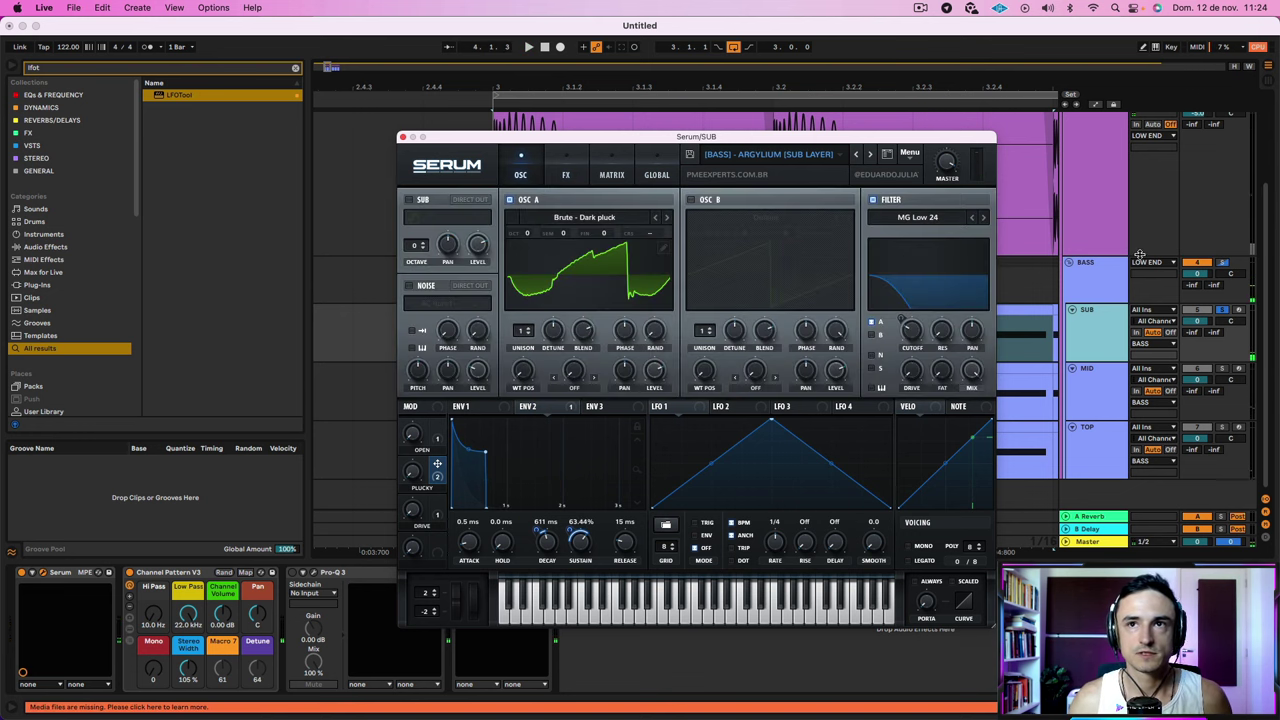
{"action": "left_click", "coordinate": [402, 136]}
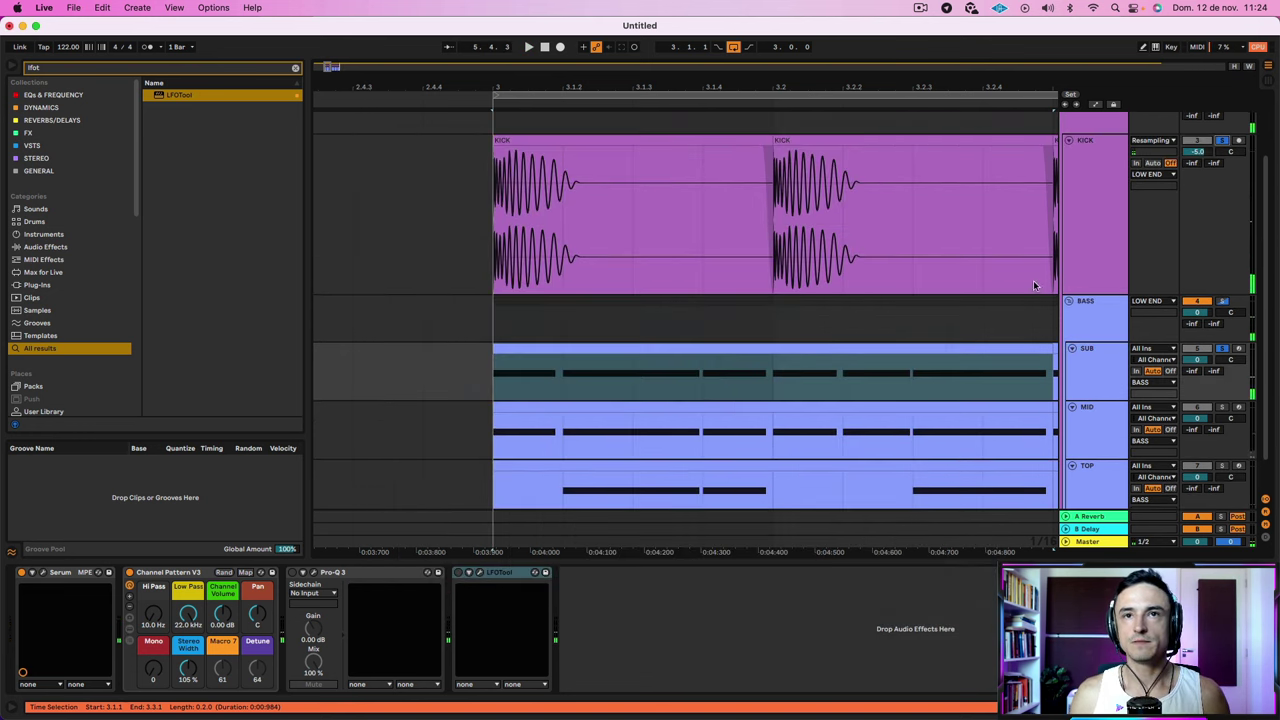
Switch the SUB track's LFOTool back on, open its window, and enlarge and reposition it to show the volume curve
{"action": "left_click", "coordinate": [480, 572]}
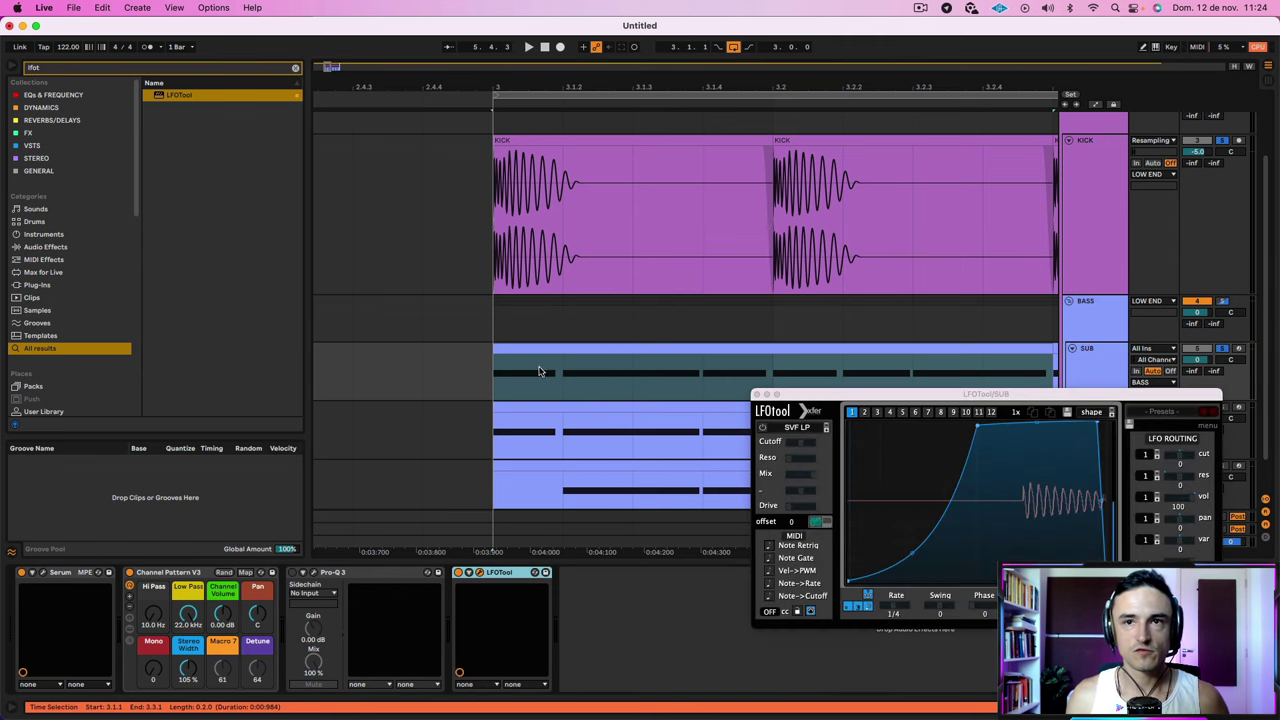
{"action": "left_click_drag", "start_coordinate": [833, 400], "coordinate": [468, 248]}
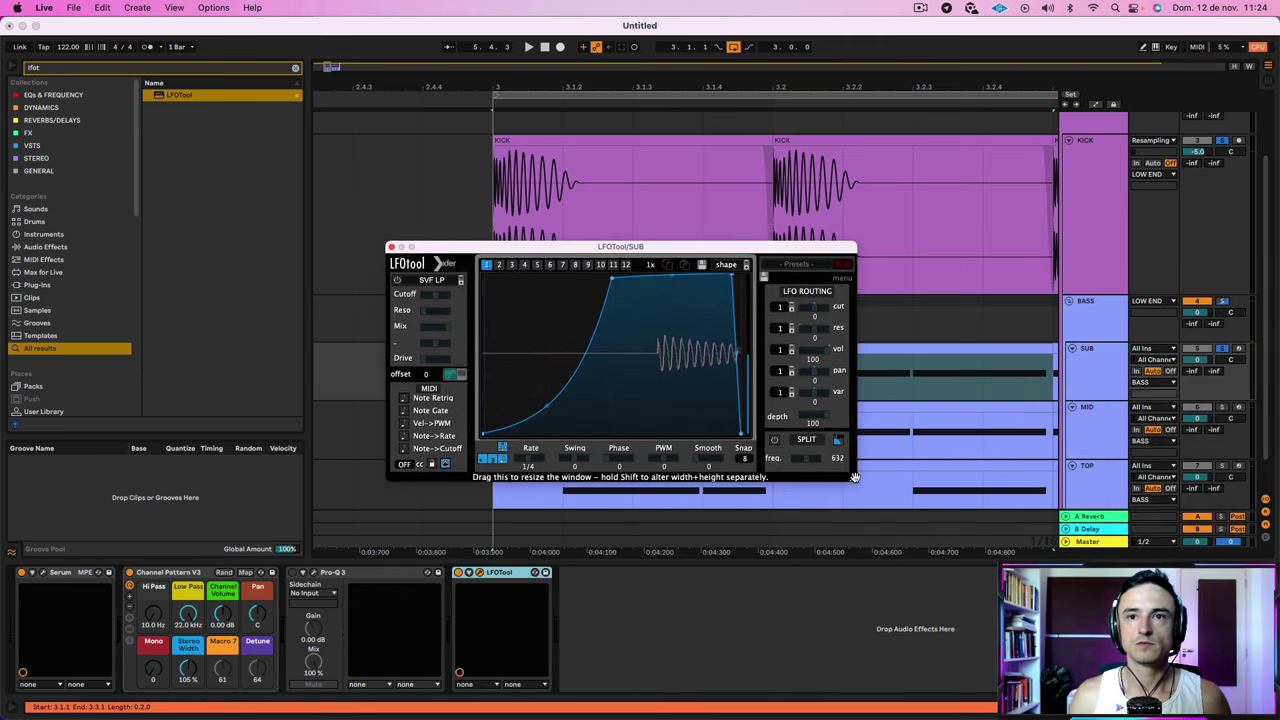
{"action": "left_click", "coordinate": [877, 503]}
{"action": "scroll", "coordinate": [877, 503], "scroll_direction": "down", "scroll_amount": 2}
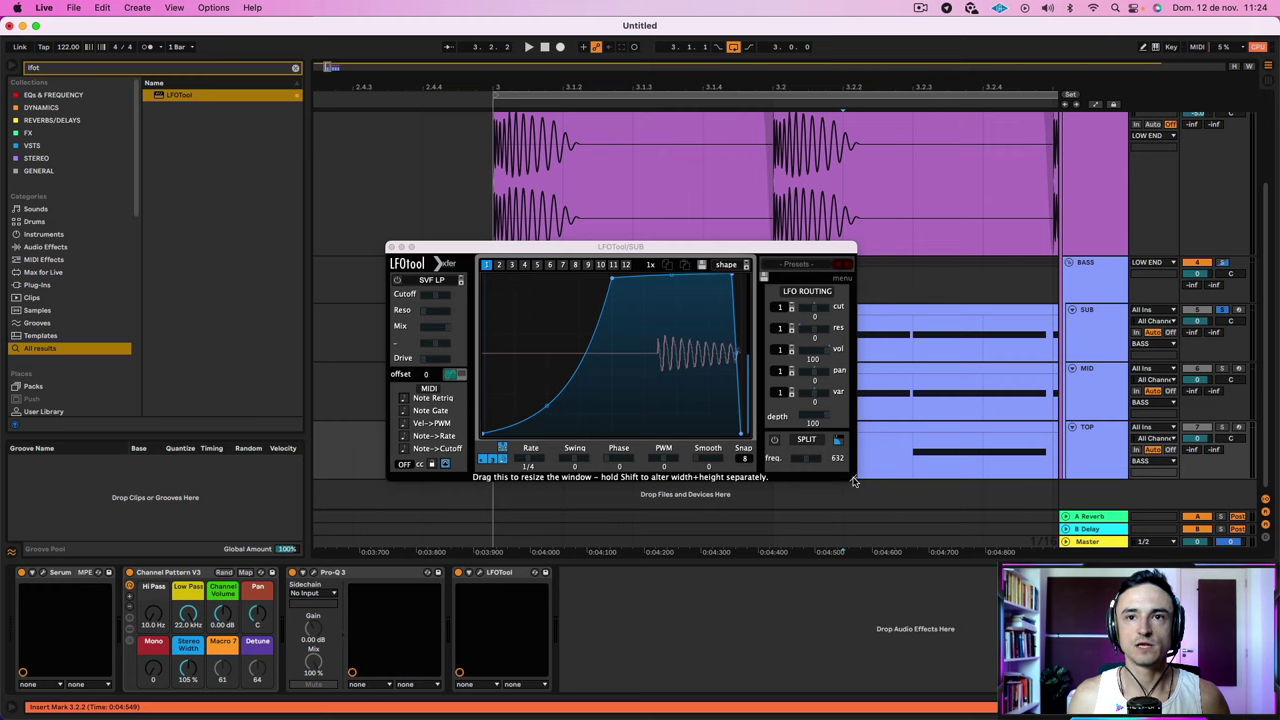
{"action": "left_click_drag", "start_coordinate": [854, 482], "coordinate": [971, 538]}
{"action": "left_click_drag", "start_coordinate": [565, 247], "coordinate": [491, 176]}
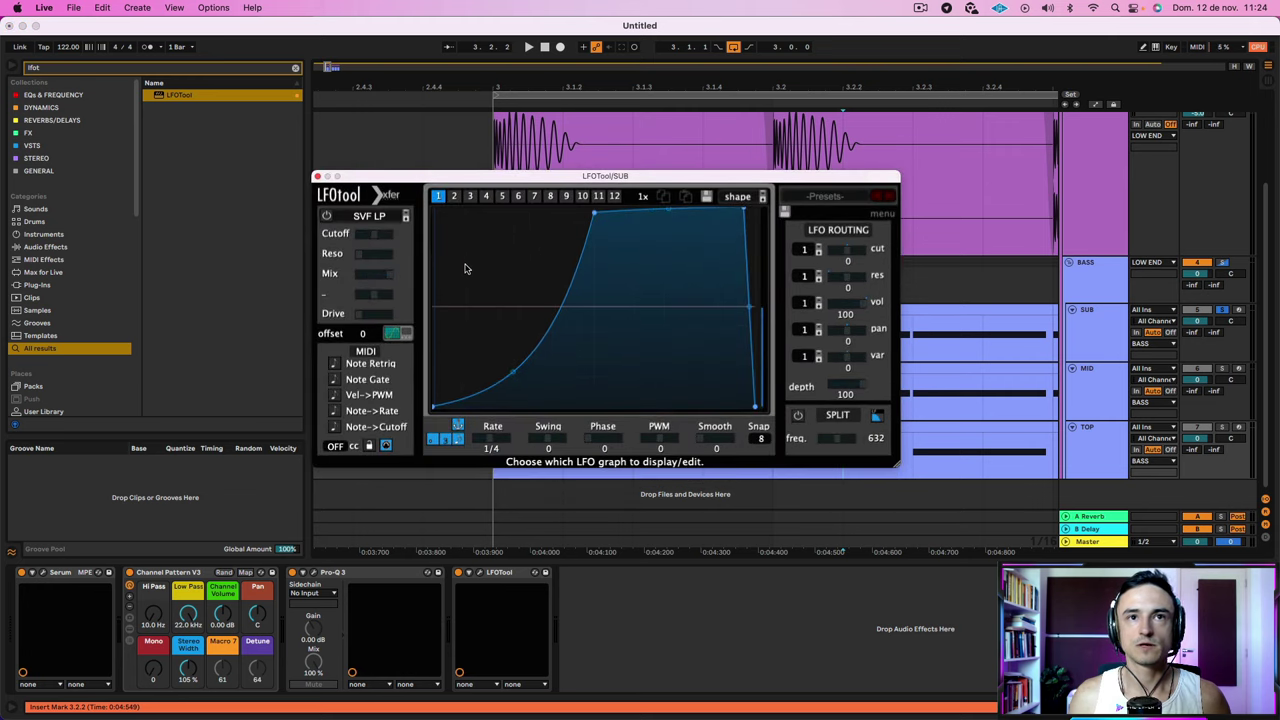
Adjust the final drop of the SUB LFOTool's volume curve, playing the loop to hear its effect on the ducking
{"action": "key", "text": "space"}
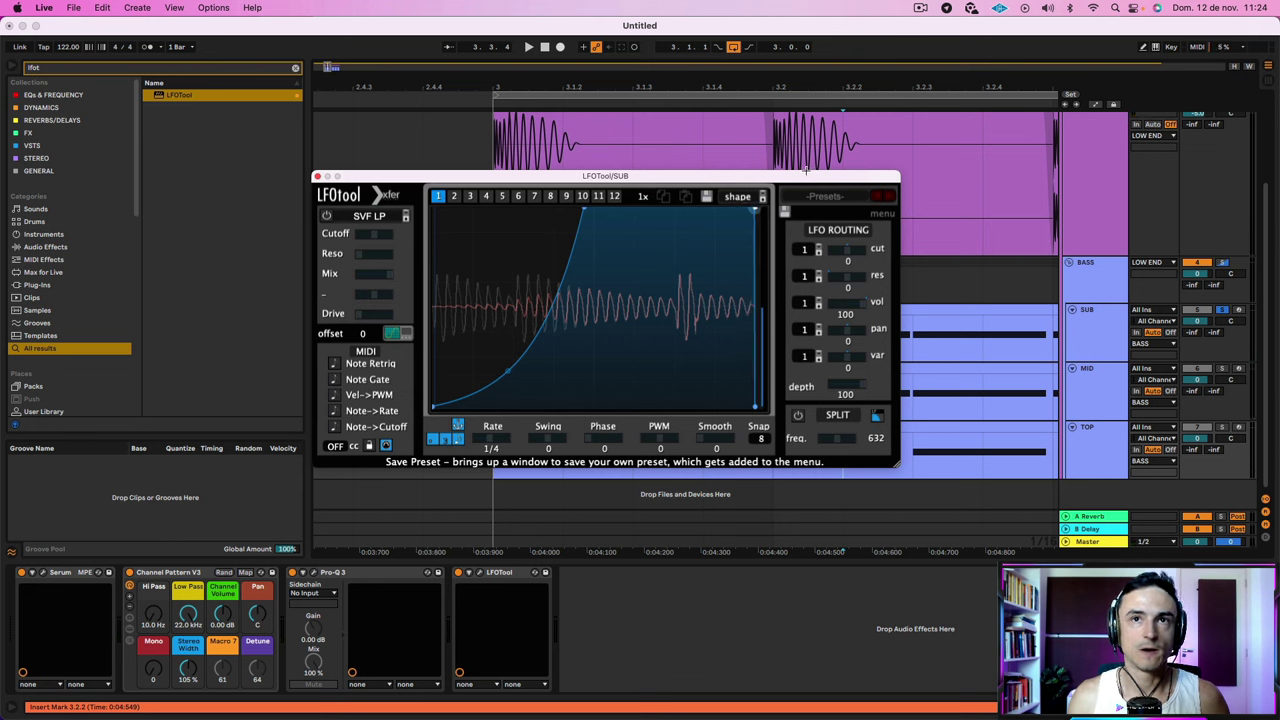
{"action": "left_click_drag", "start_coordinate": [752, 205], "coordinate": [795, 203]}
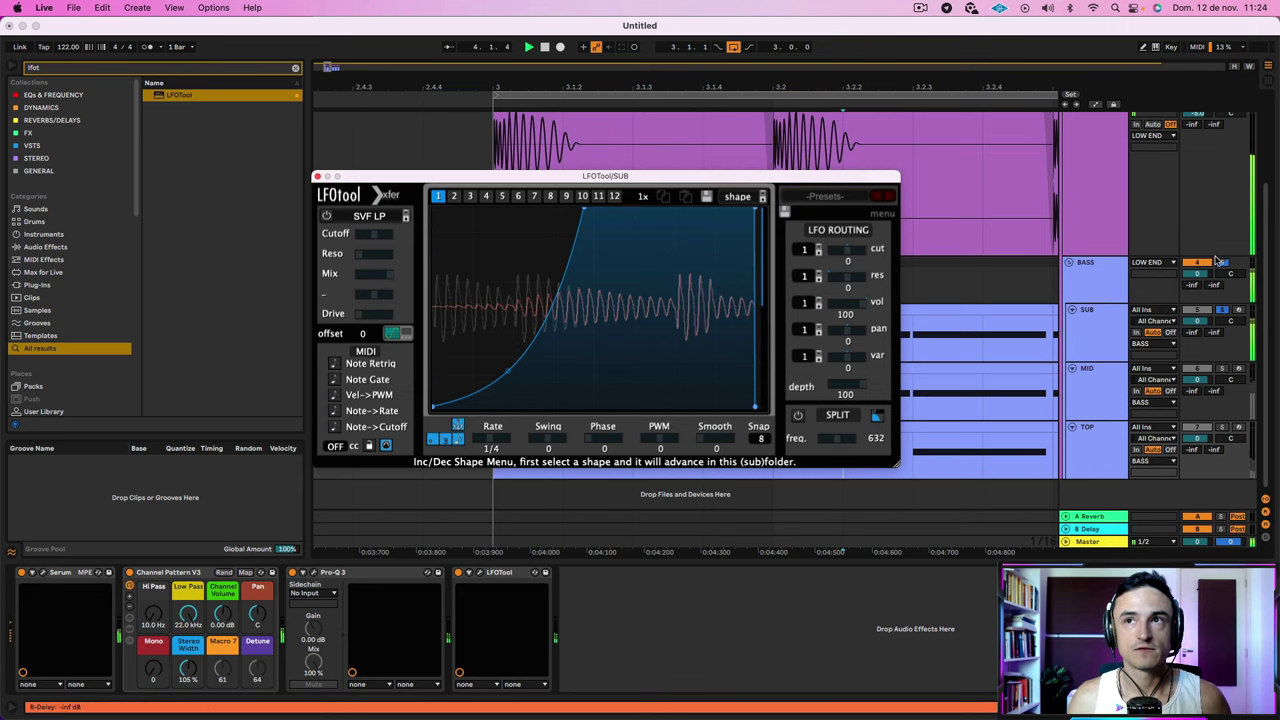
{"action": "scroll", "coordinate": [1218, 262], "scroll_direction": "up", "scroll_amount": 2}
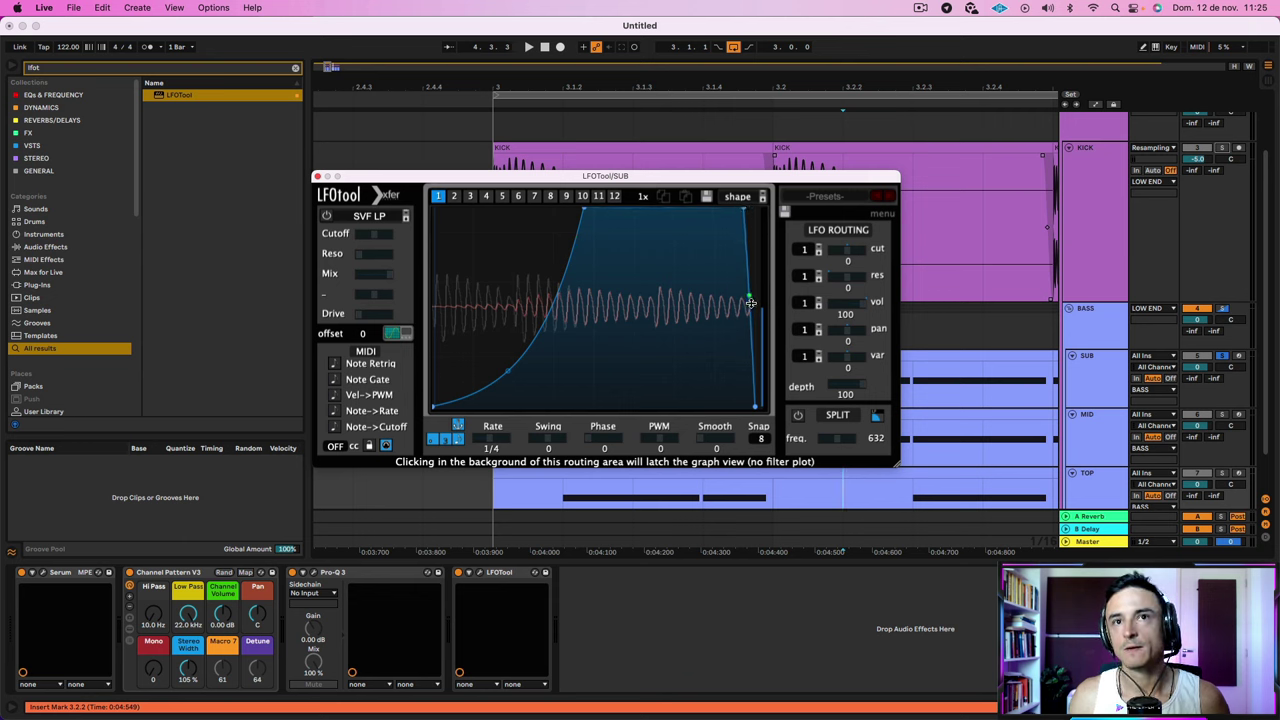
{"action": "key", "text": "space"}
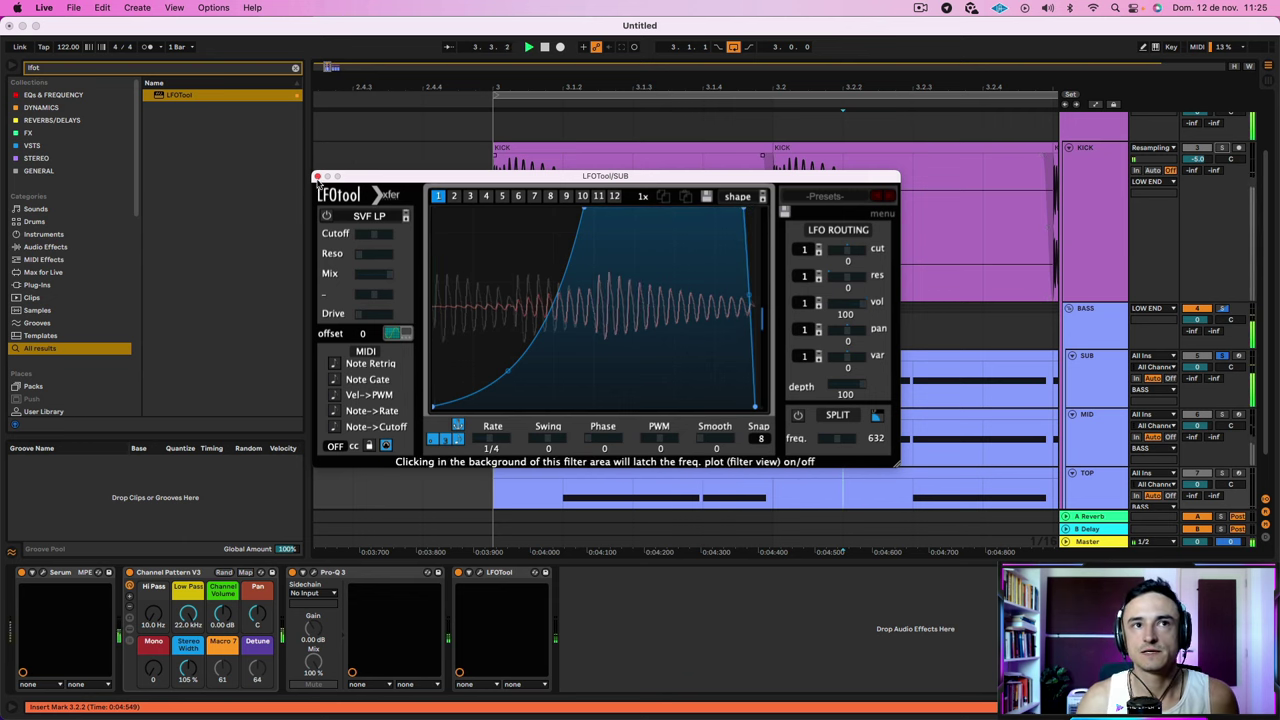
Close LFOTool, select the MID layer's clip, and open the MID track's Serum in the oscillator view
{"action": "left_click", "coordinate": [1106, 444]}
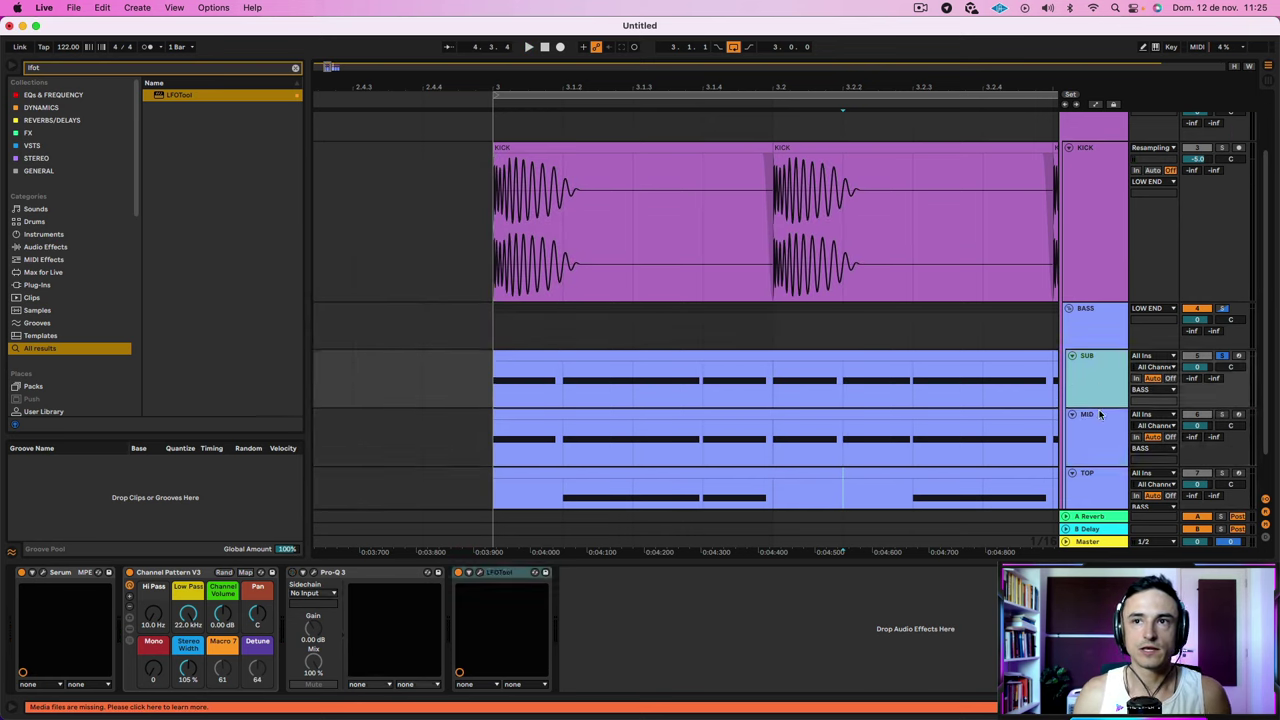
{"action": "left_click", "coordinate": [576, 403]}
{"action": "left_click", "coordinate": [578, 423]}
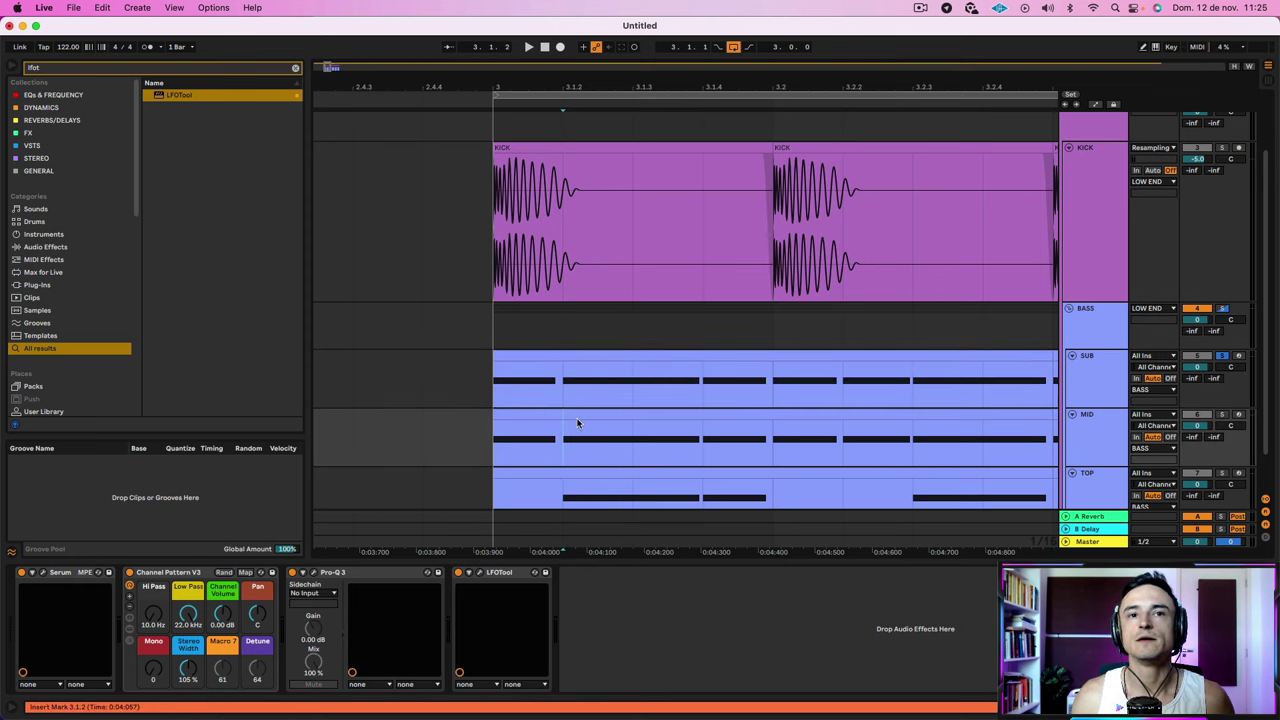
{"action": "double_click", "coordinate": [597, 414]}
{"action": "left_click", "coordinate": [604, 388]}
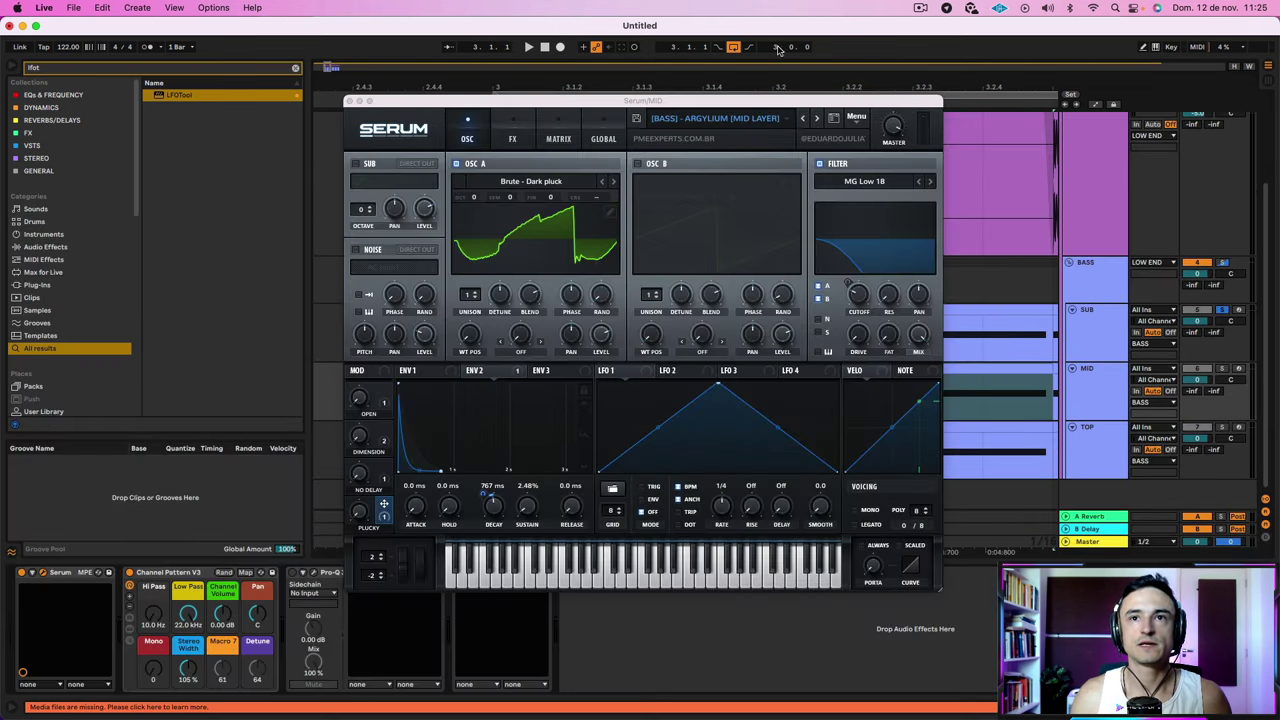
{"action": "left_click", "coordinate": [512, 138]}
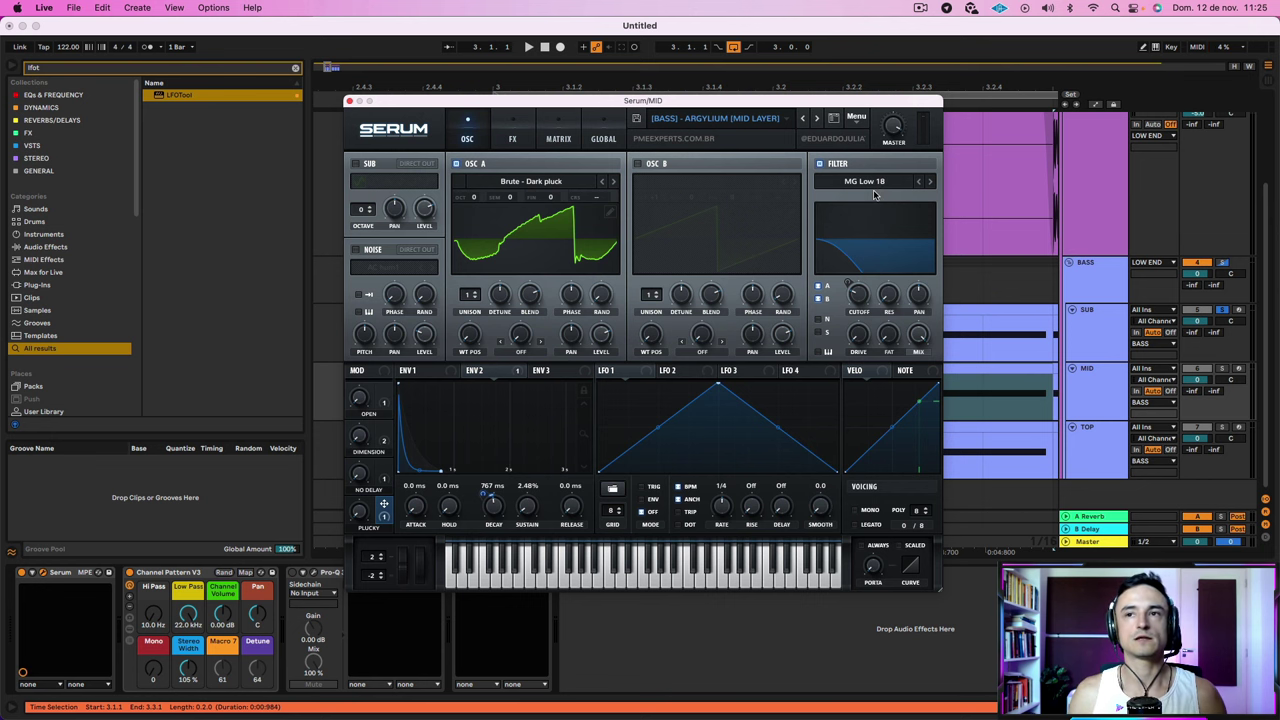
Solo the MID track and play its clip to hear the layer alone
{"action": "left_click", "coordinate": [1222, 368]}
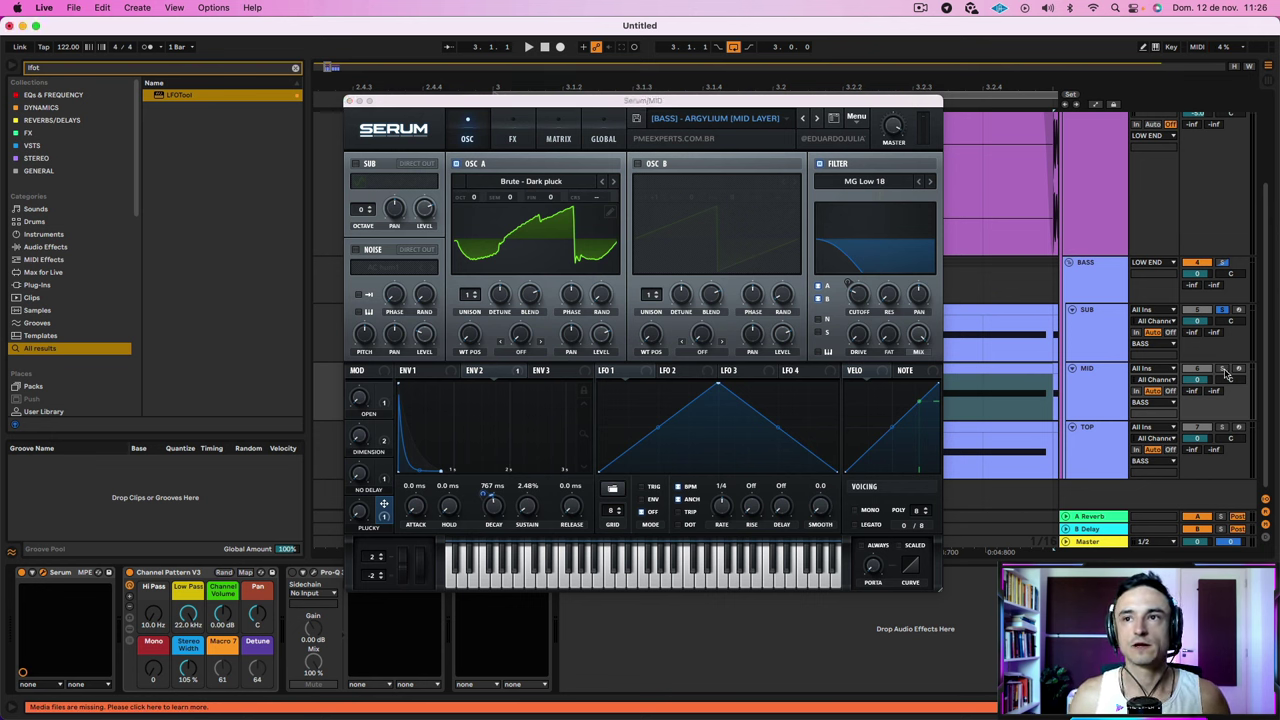
{"action": "left_click", "coordinate": [1110, 380]}
{"action": "key", "text": "space"}
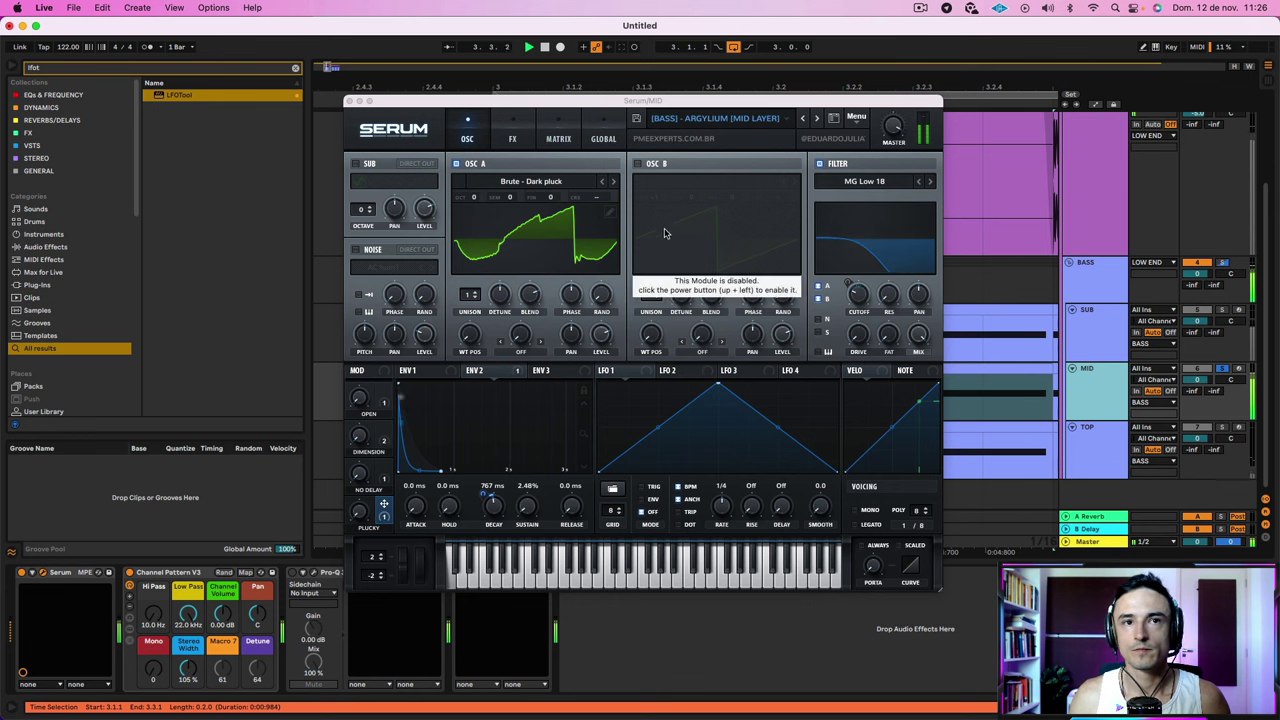
Display Envelope 1 in the MID track's Serum, switch off the MG Low 18 filter, and play the unfiltered sound
{"action": "left_click", "coordinate": [481, 373]}
{"action": "key", "text": "space"}
{"action": "left_click", "coordinate": [418, 371]}
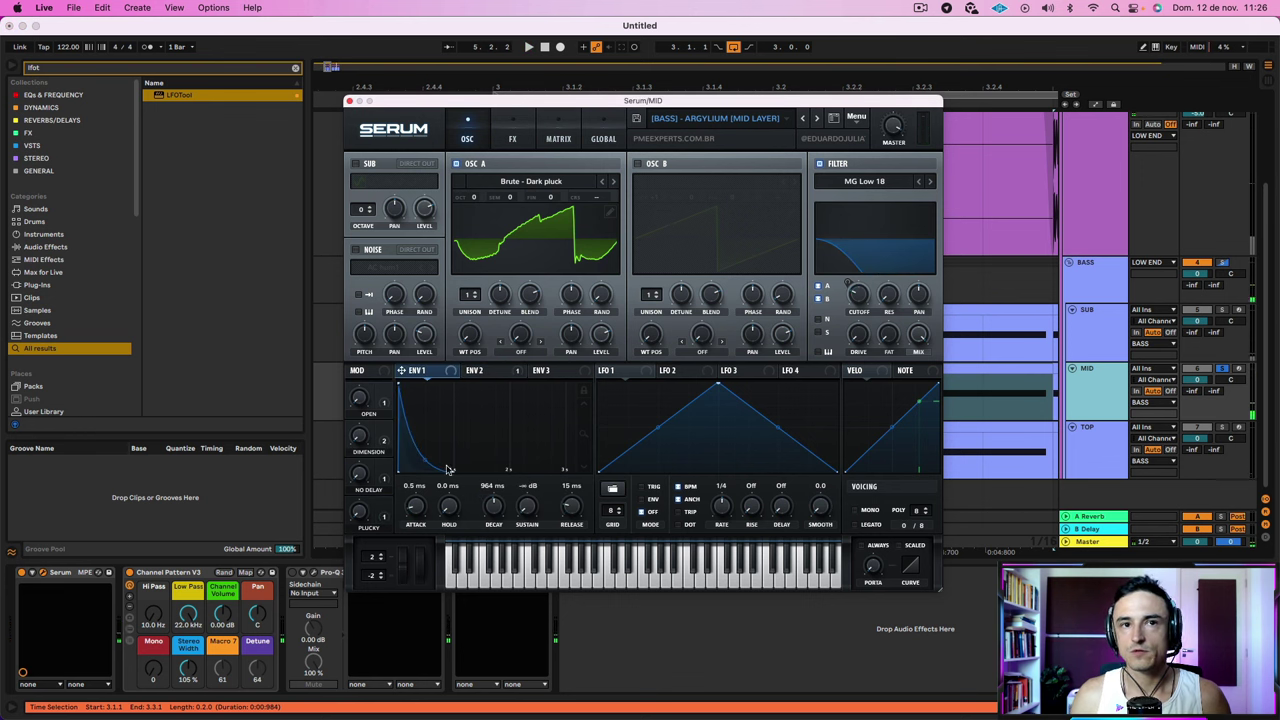
{"action": "left_click", "coordinate": [819, 164]}
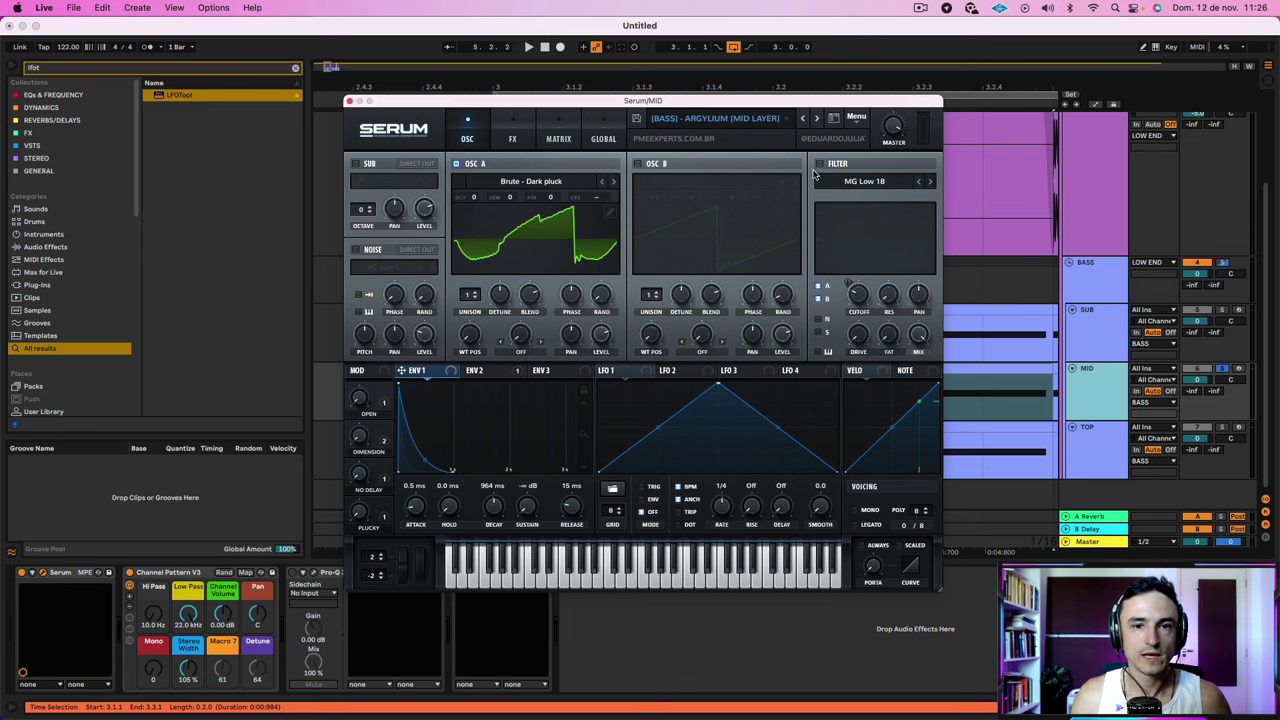
{"action": "key", "text": "space"}
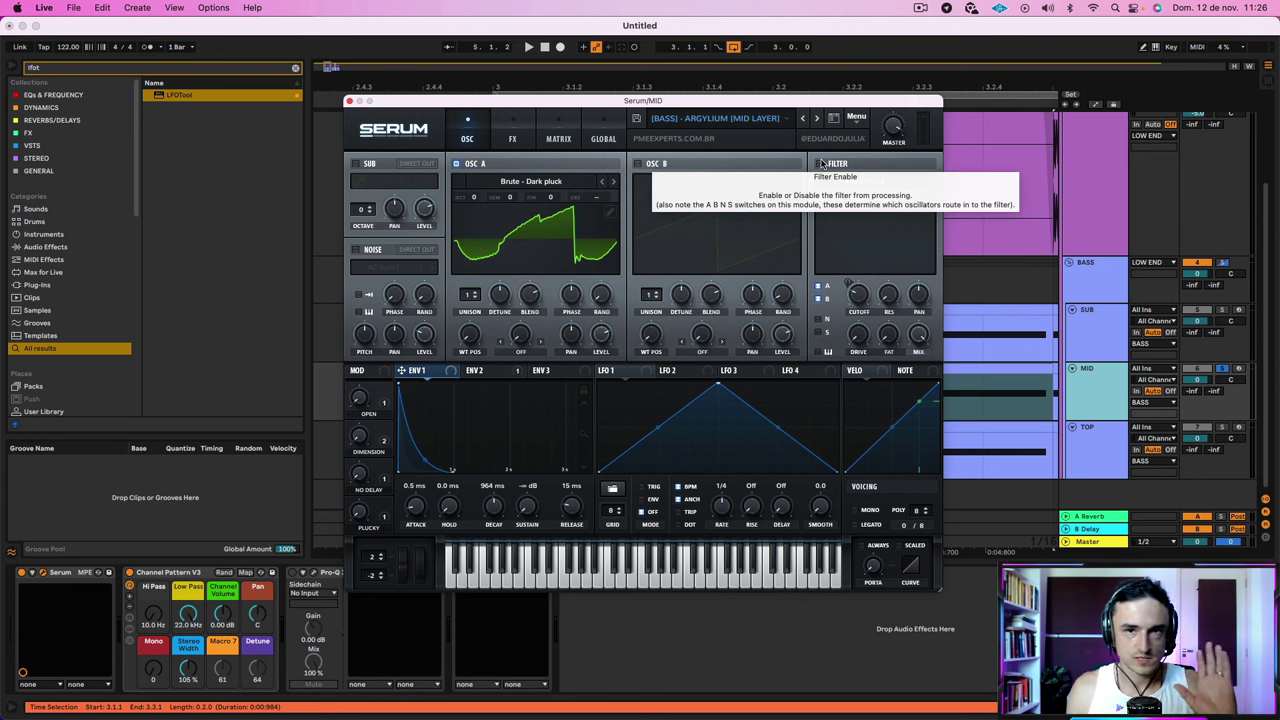
Browse the Analog wavetables available for oscillator A, close the list without choosing one, and reposition the Serum window
{"action": "left_click", "coordinate": [822, 163]}
{"action": "left_click", "coordinate": [520, 181]}
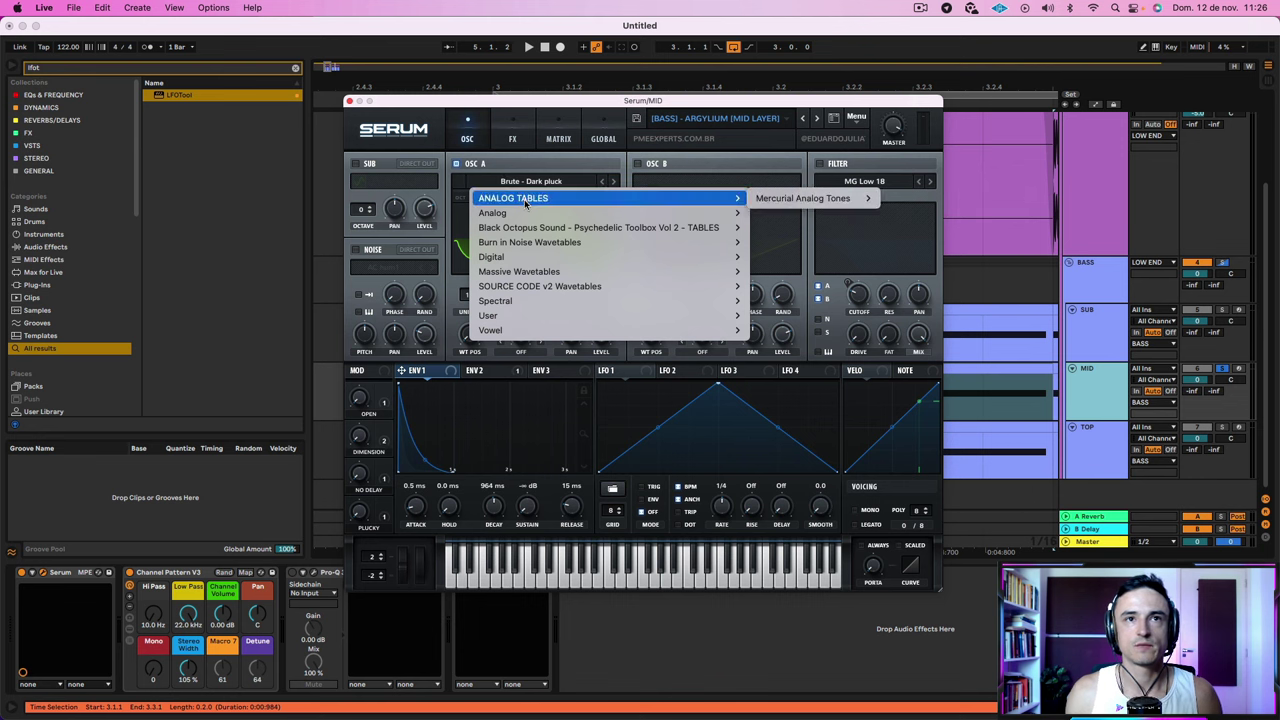
{"action": "mouse_move", "coordinate": [640, 213]}
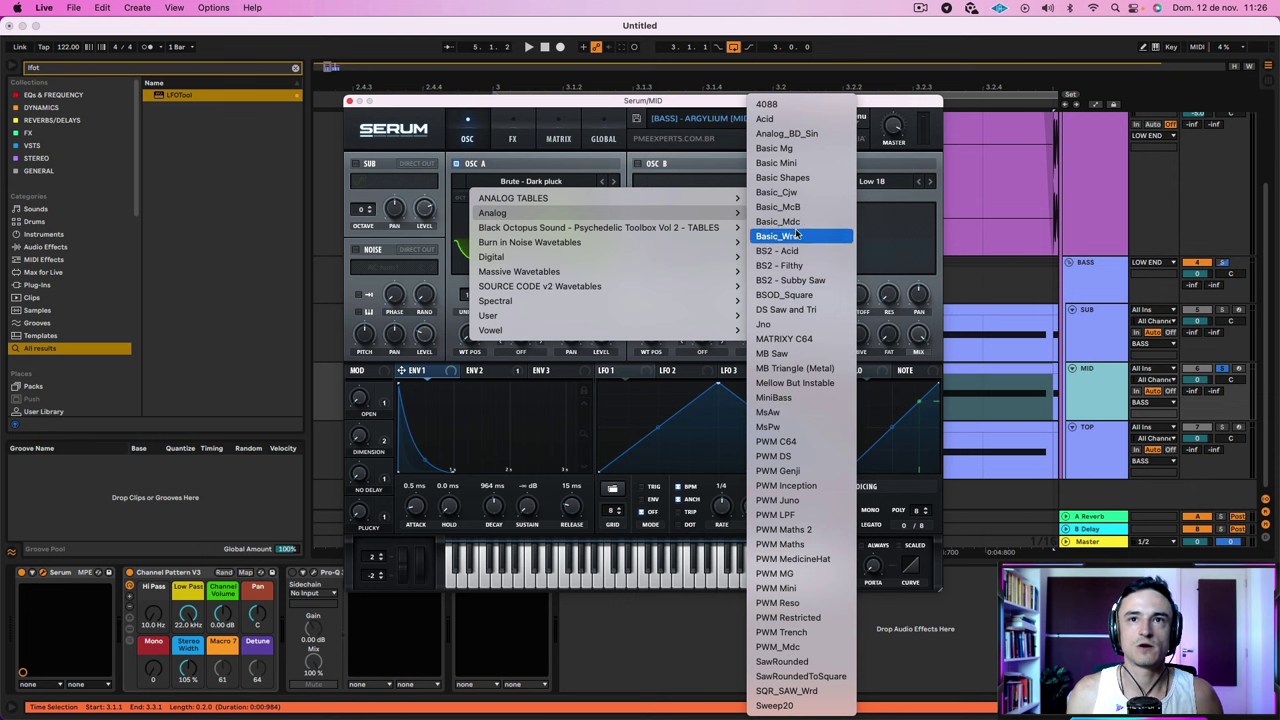
{"action": "left_click", "coordinate": [585, 128]}
{"action": "left_click_drag", "start_coordinate": [581, 103], "coordinate": [595, 101]}
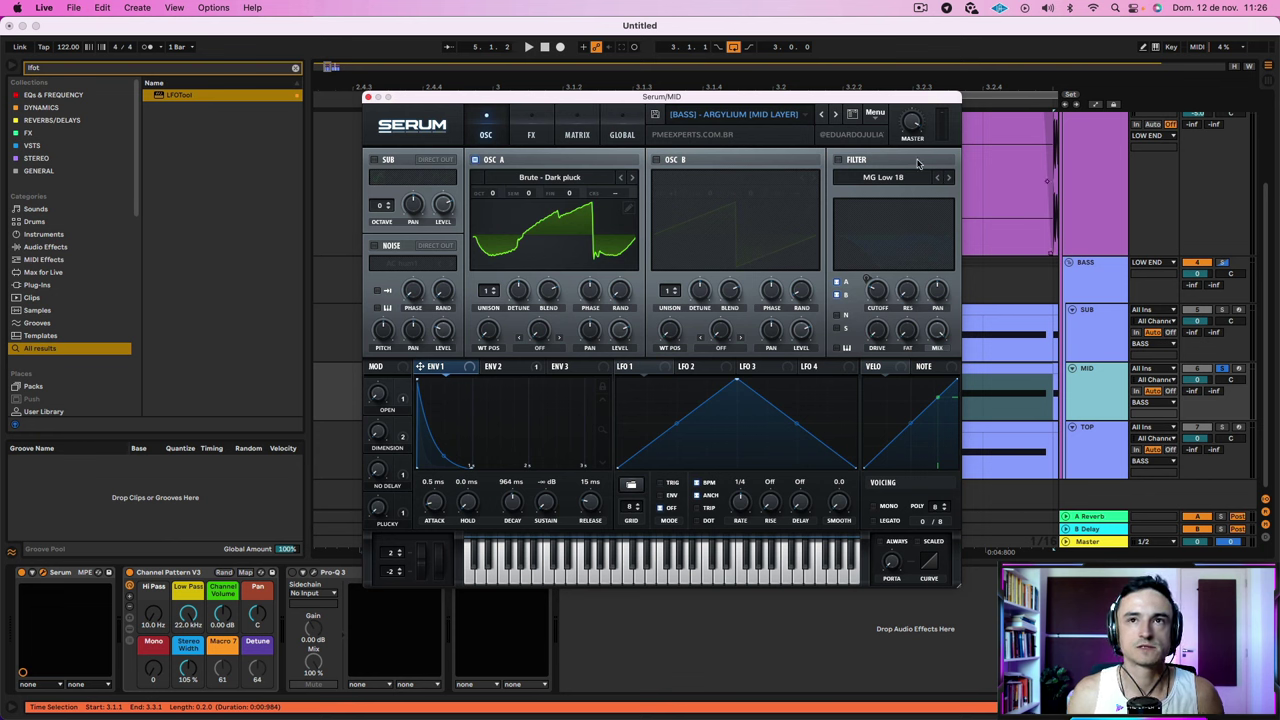
Switch the MG Low 18 filter back on and play the filtered sound with Envelope 2 displayed
{"action": "left_click", "coordinate": [839, 159]}
{"action": "left_click", "coordinate": [498, 368]}
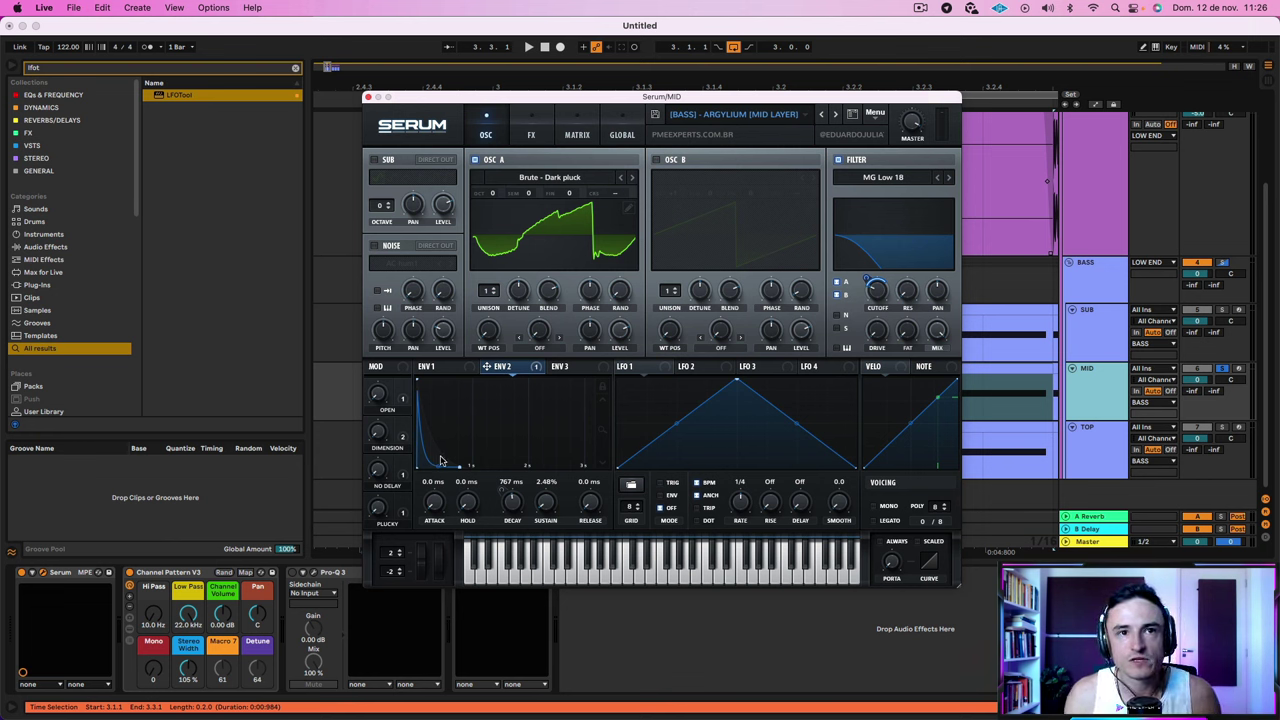
{"action": "key", "text": "space"}
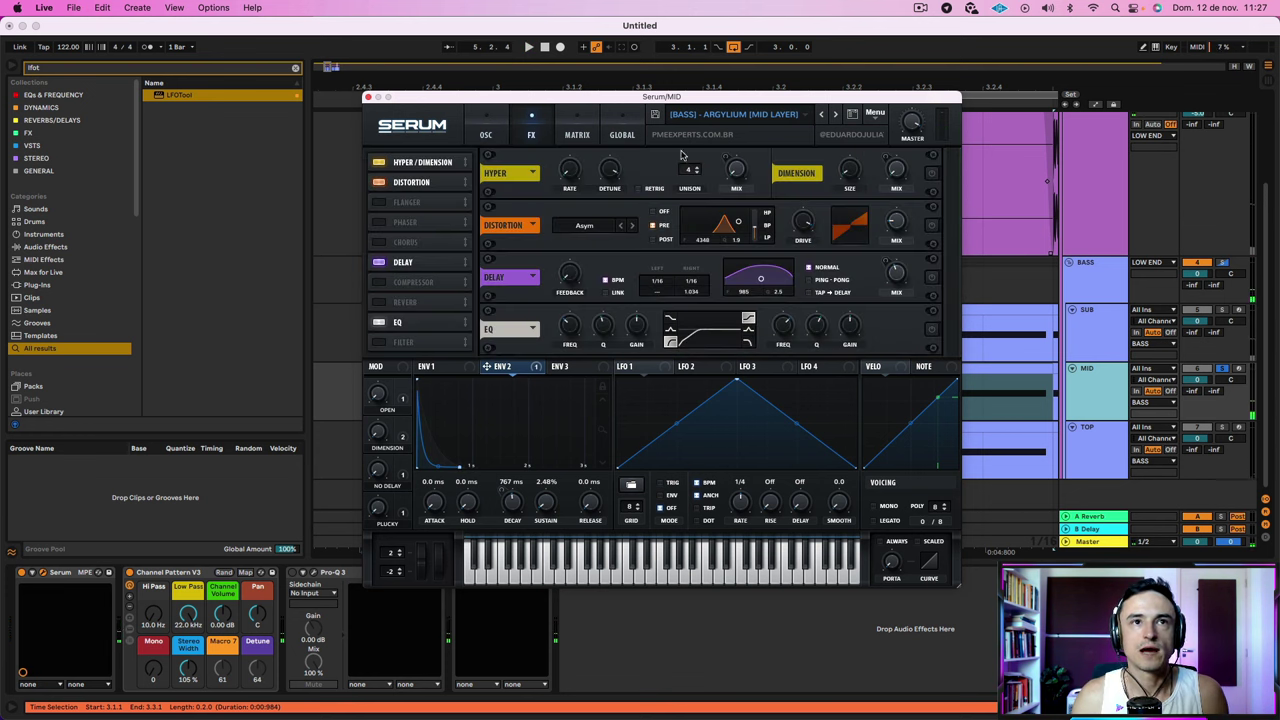
Switch on Hyper/Dimension in Serum's effects, sweep the Dimension macro during playback, and highlight the mix controls it modulates
{"action": "left_click", "coordinate": [932, 176]}
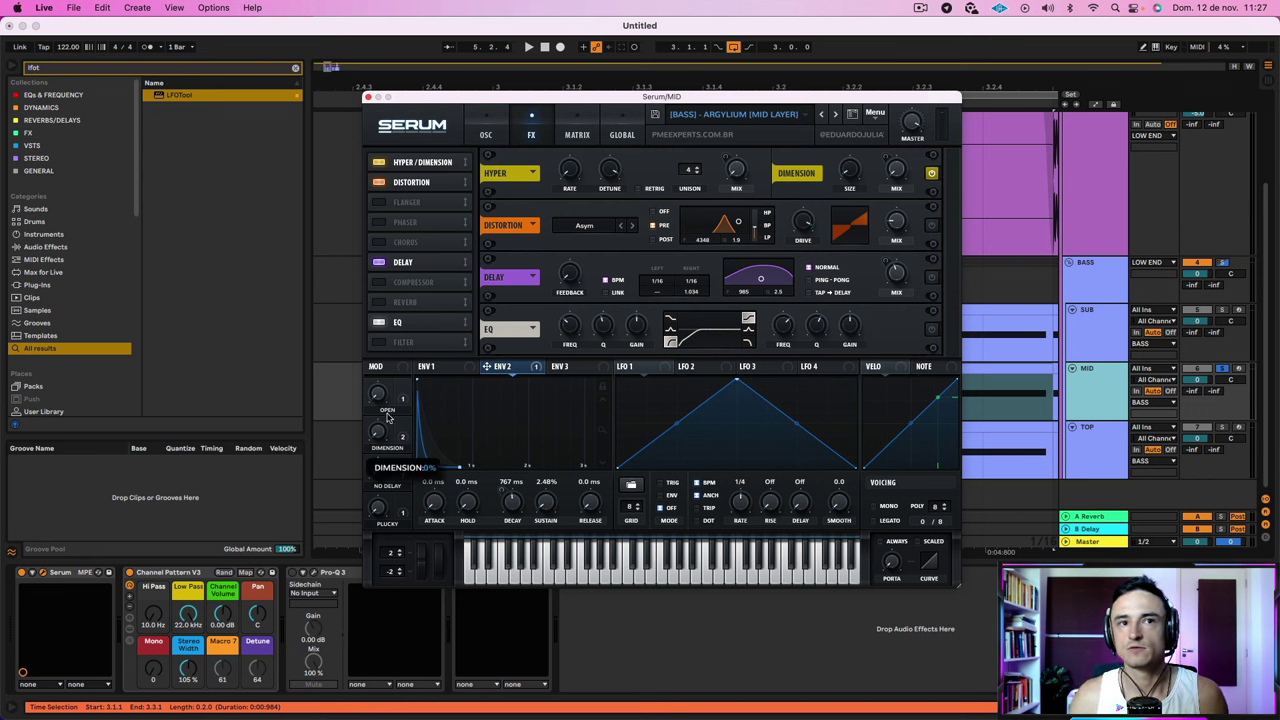
{"action": "key", "text": "space"}
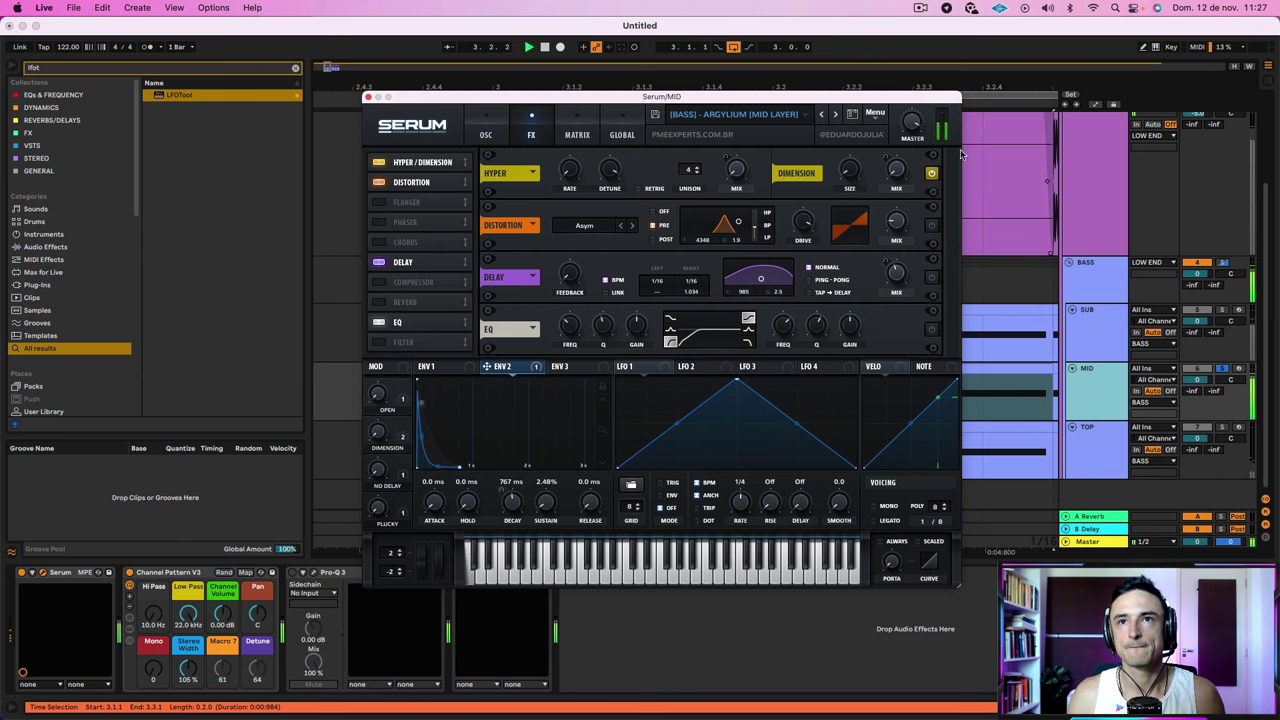
{"action": "left_click_drag", "start_coordinate": [380, 436], "coordinate": [366, 571]}
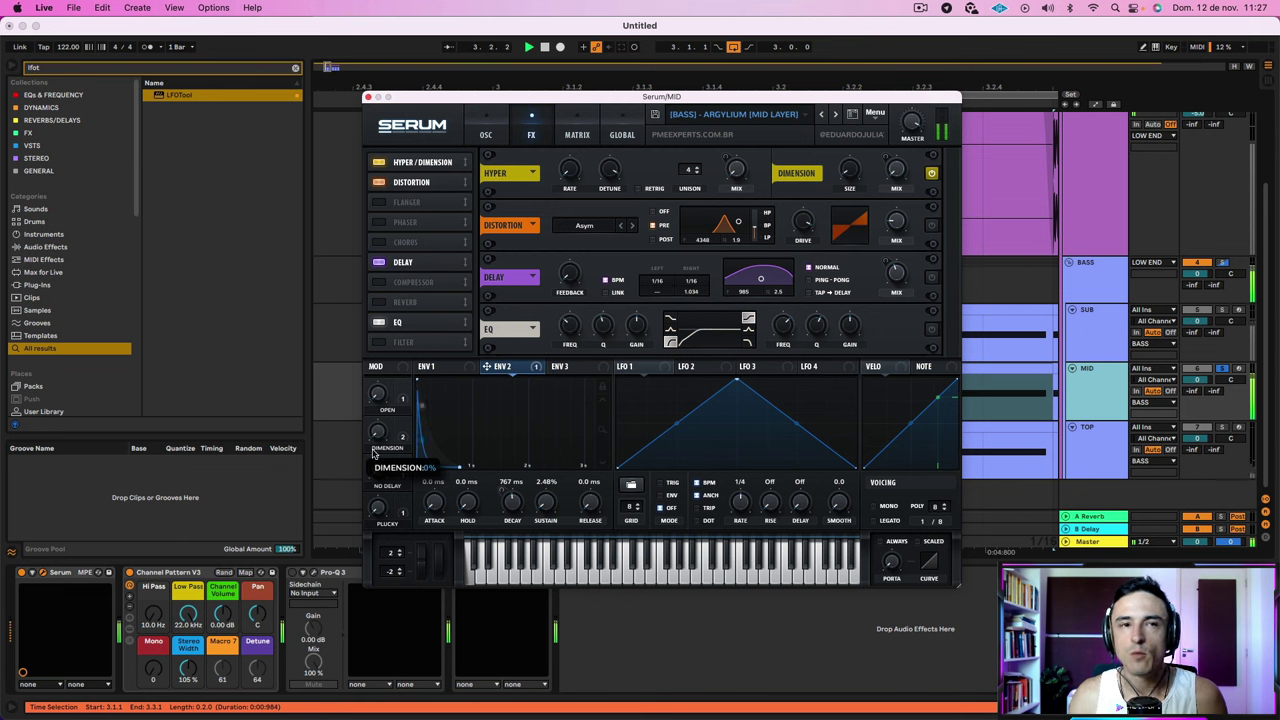
{"action": "left_click_drag", "start_coordinate": [373, 451], "coordinate": [375, 311]}
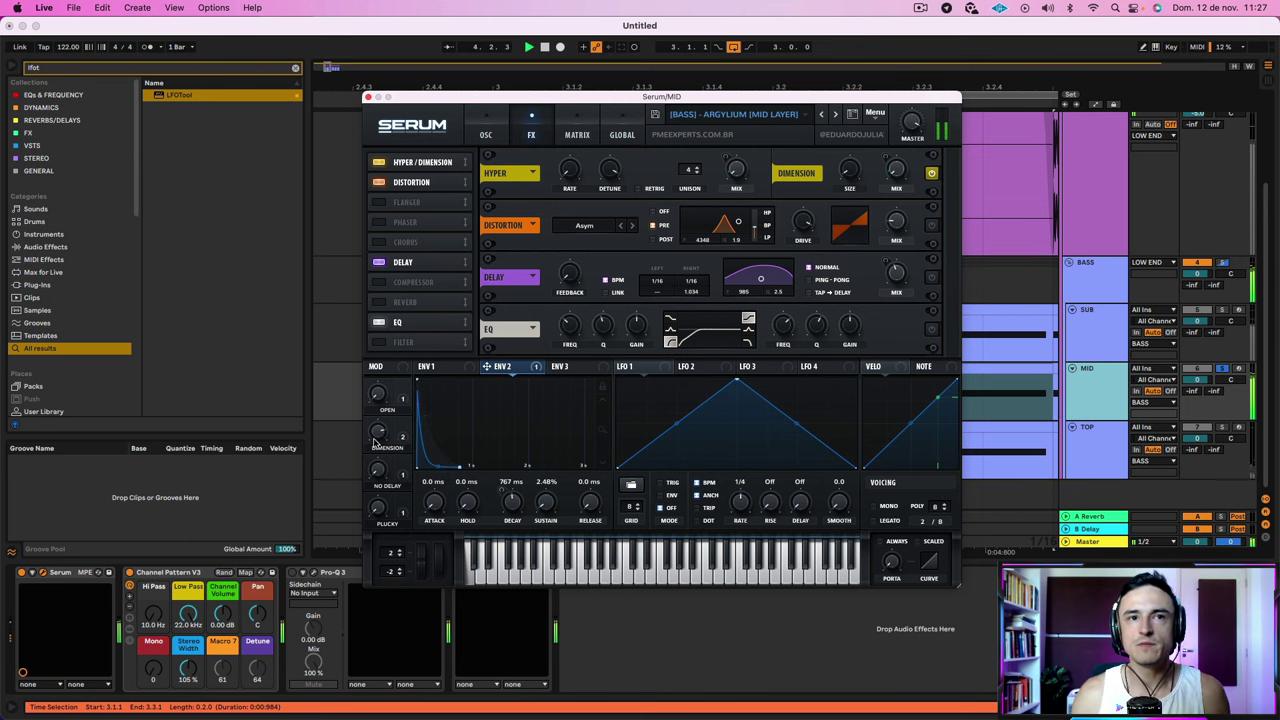
{"action": "left_click_drag", "start_coordinate": [375, 441], "coordinate": [377, 431]}
{"action": "left_click", "coordinate": [403, 426]}
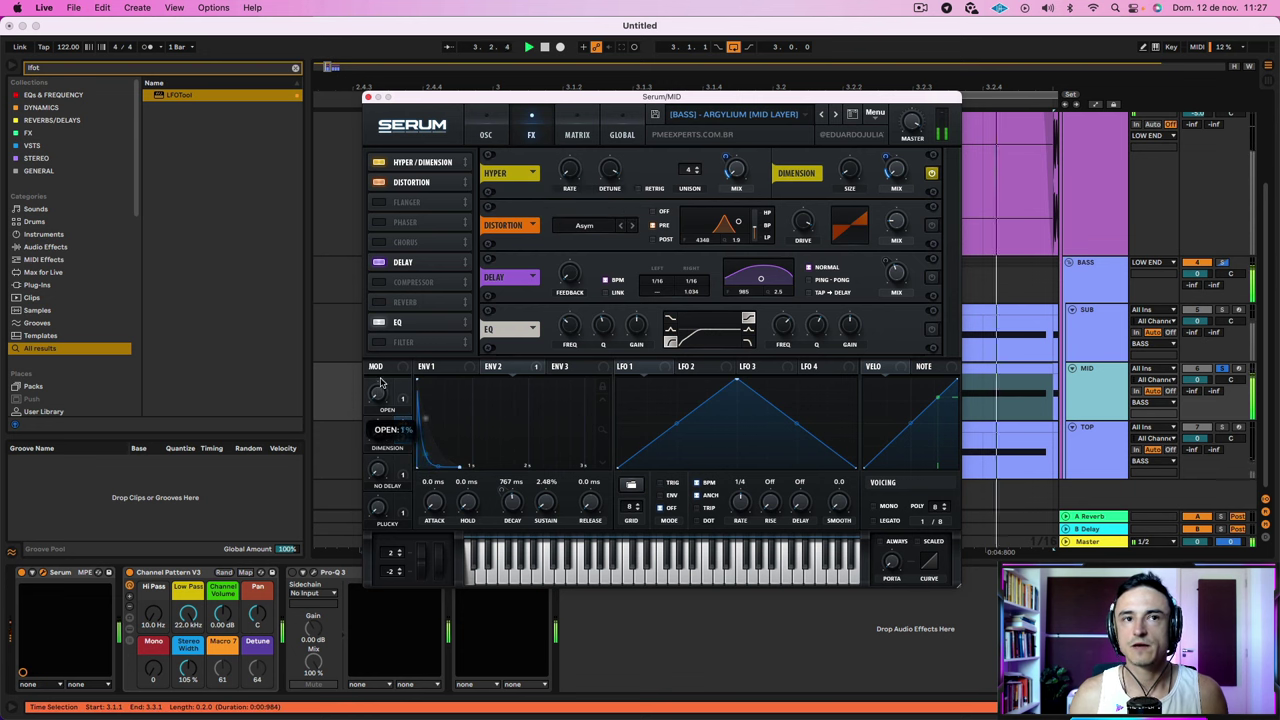
Sweep the Open macro during playback with the oscillator view displayed to hear and watch how it opens the filter
{"action": "left_click_drag", "start_coordinate": [380, 382], "coordinate": [378, 350]}
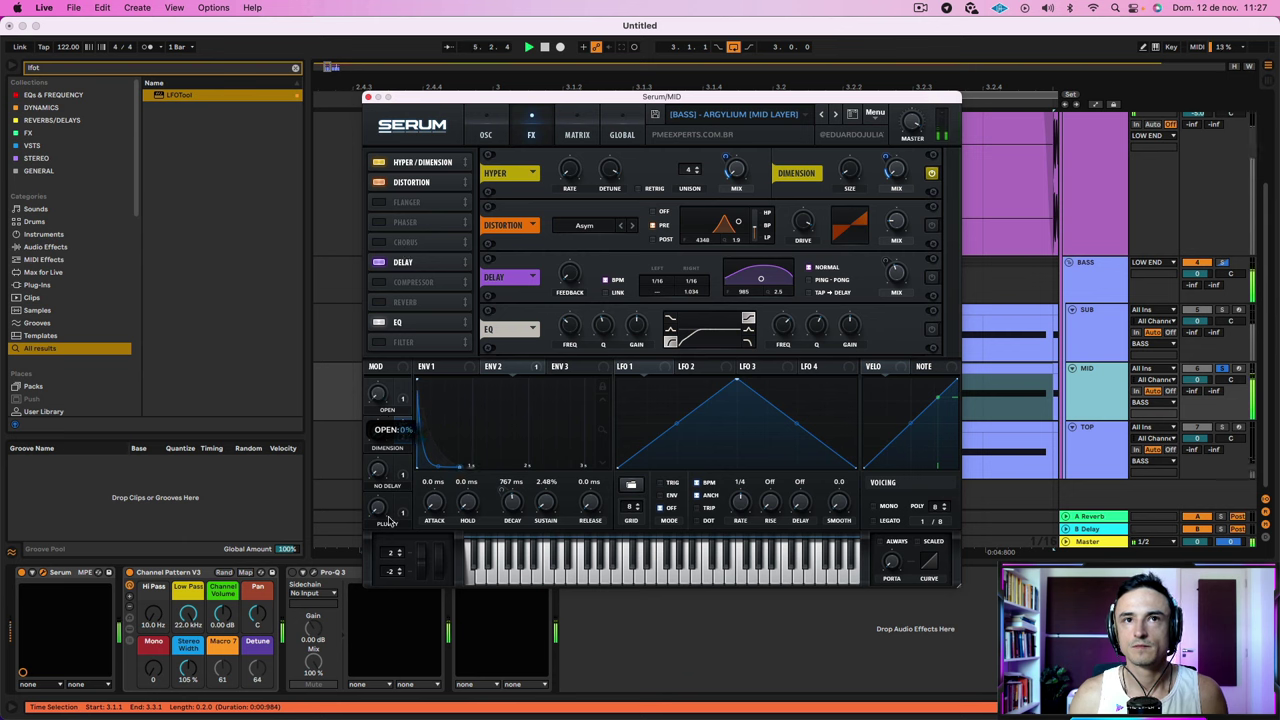
{"action": "key", "text": "space"}
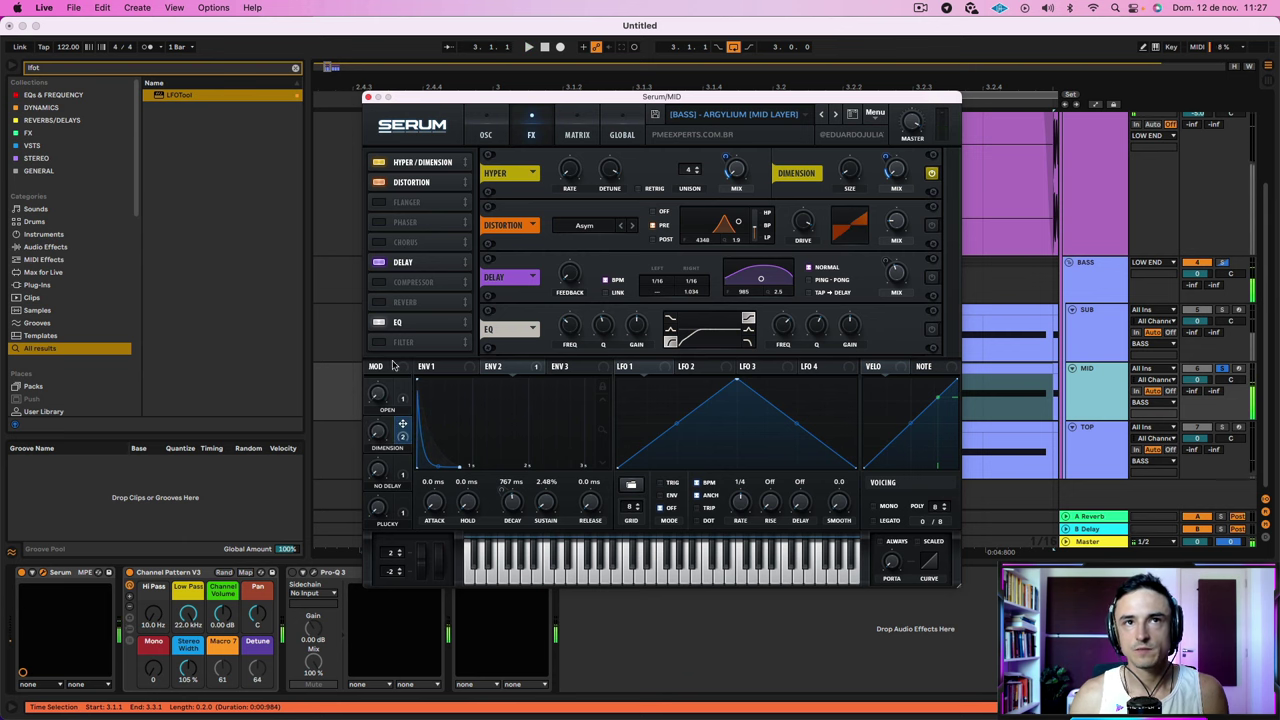
{"action": "left_click", "coordinate": [486, 130]}
{"action": "key", "text": "space"}
{"action": "left_click_drag", "start_coordinate": [378, 393], "coordinate": [396, 252]}
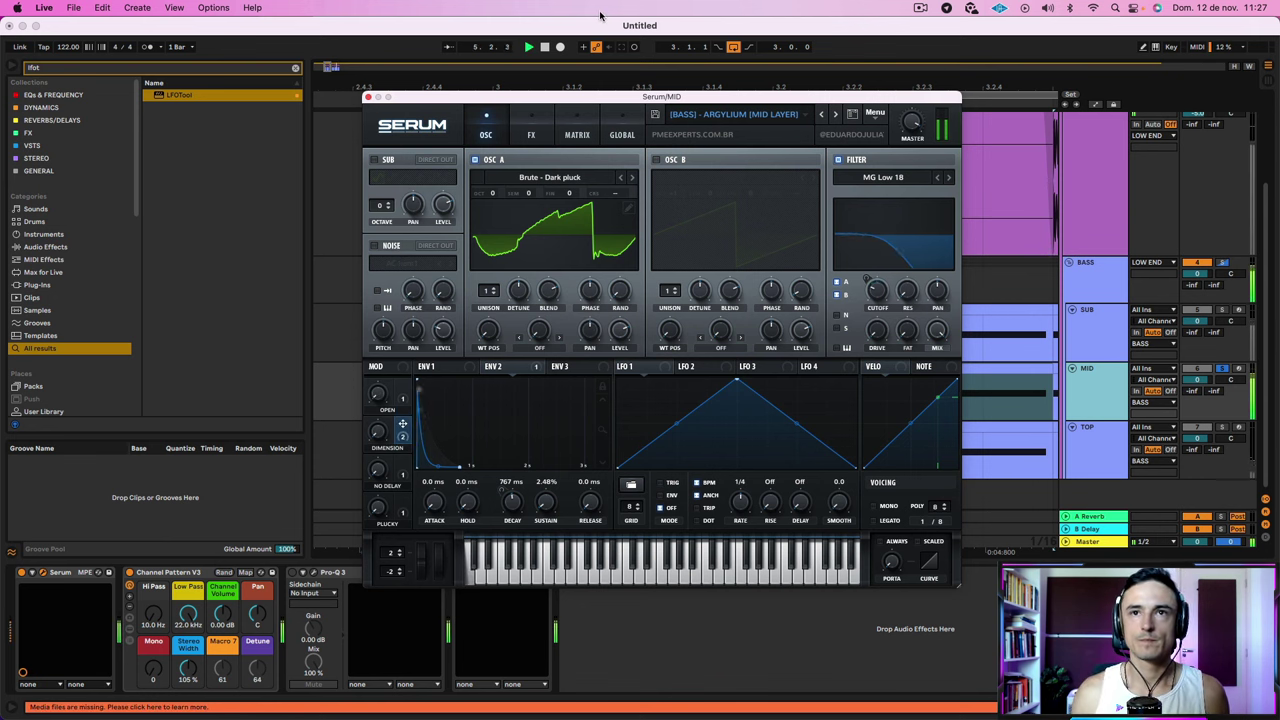
{"action": "key", "text": "space"}
Switch on the Asym distortion in Serum's effects and compare the playing sound with it bypassed and enabled
{"action": "left_click", "coordinate": [531, 130]}
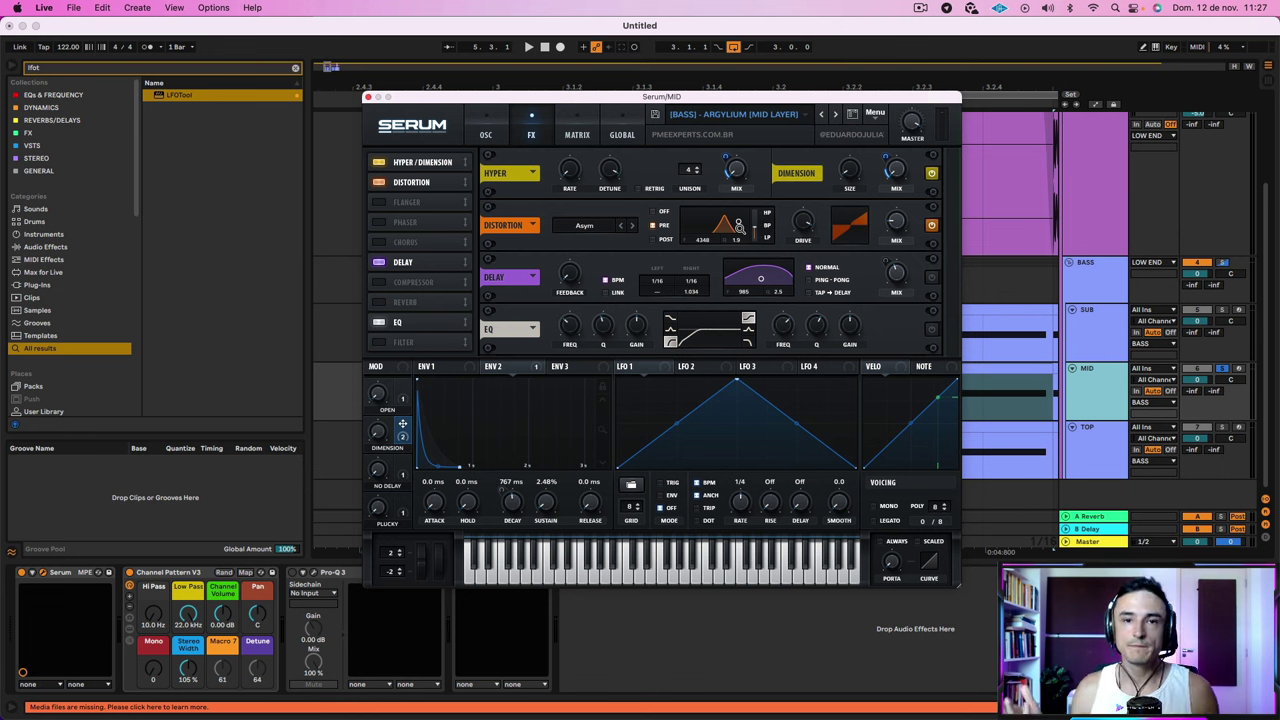
{"action": "key", "text": "space"}
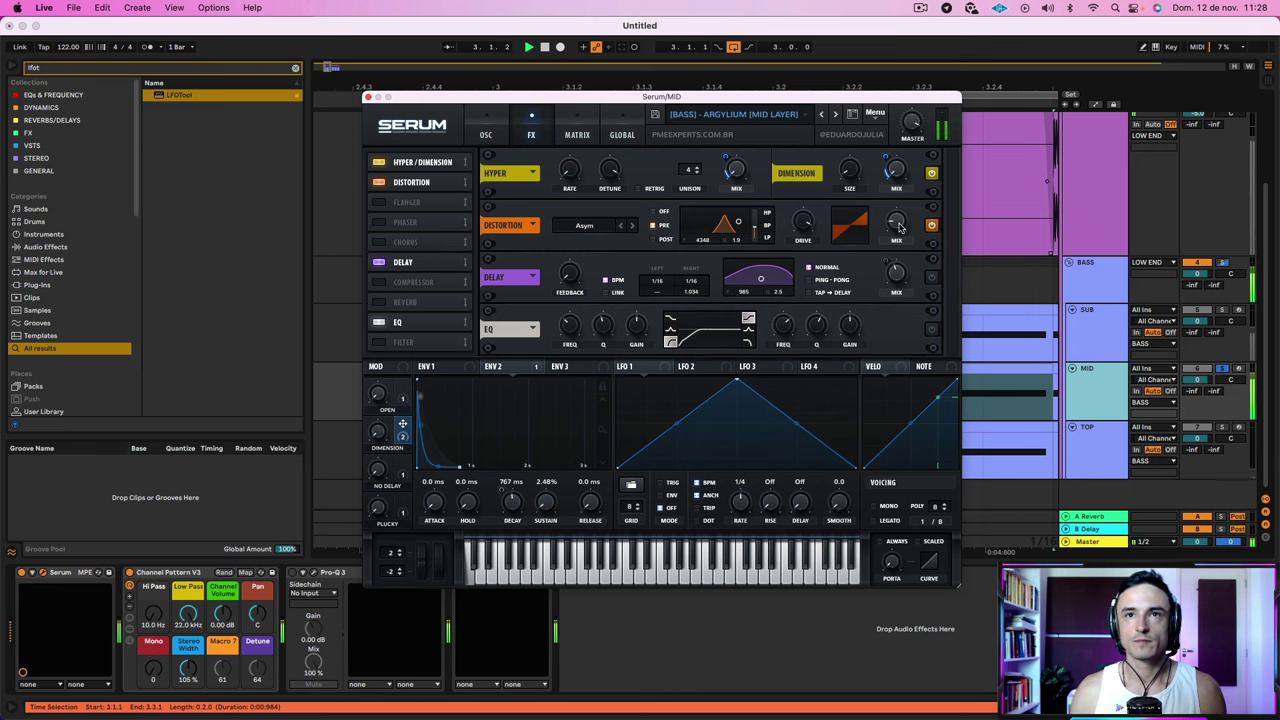
{"action": "left_click", "coordinate": [933, 227]}
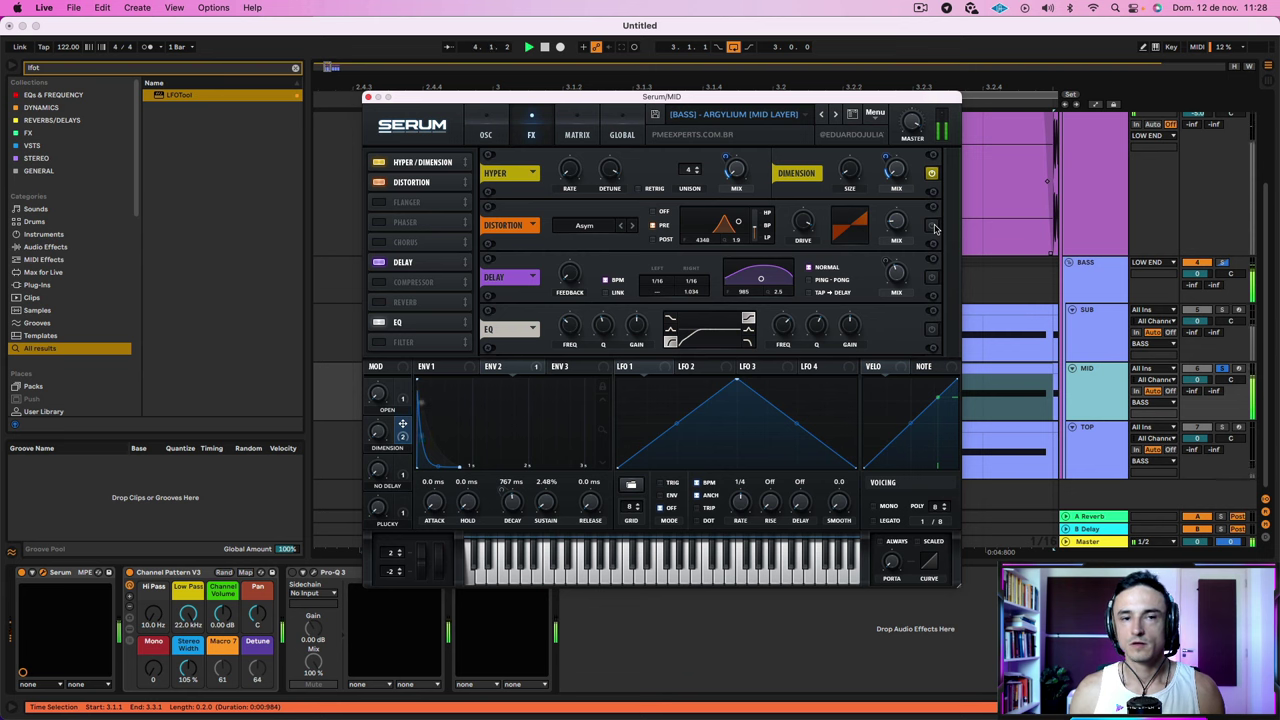
{"action": "left_click", "coordinate": [933, 227]}
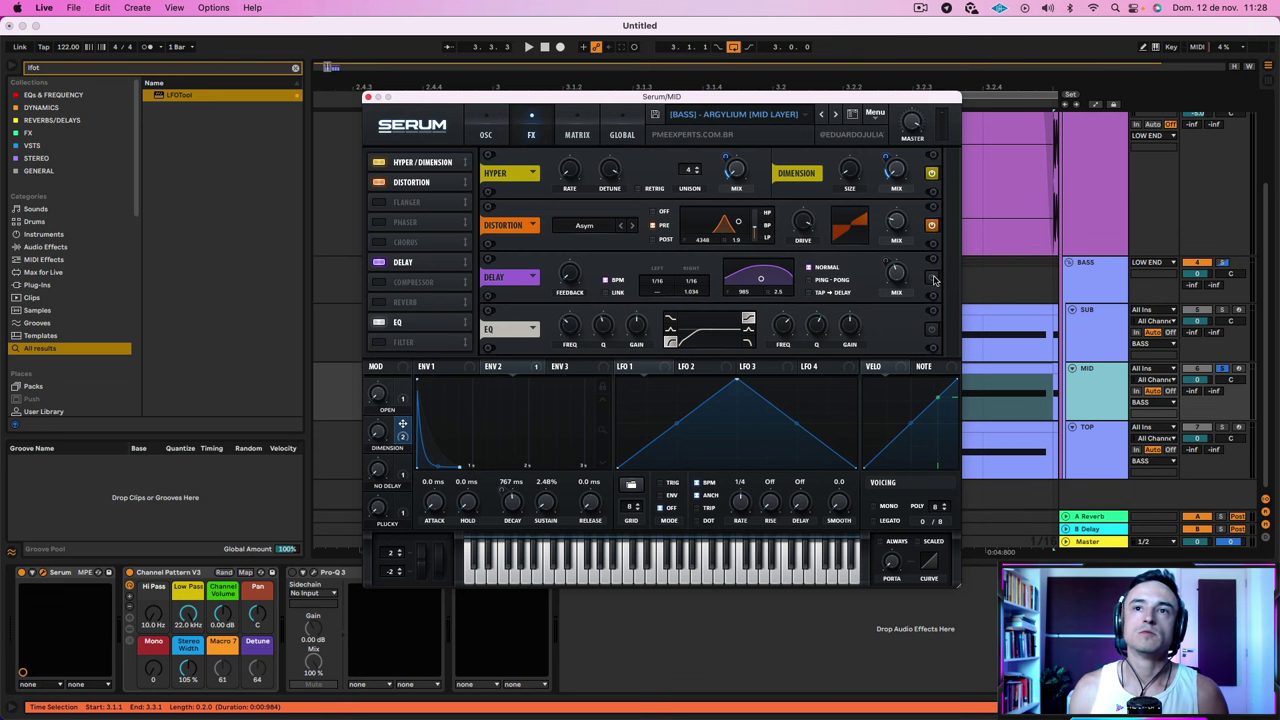
Switch on the delay and vary its right-channel time offset to hear the stereo effect, finishing at 1.037
{"action": "left_click", "coordinate": [932, 278]}
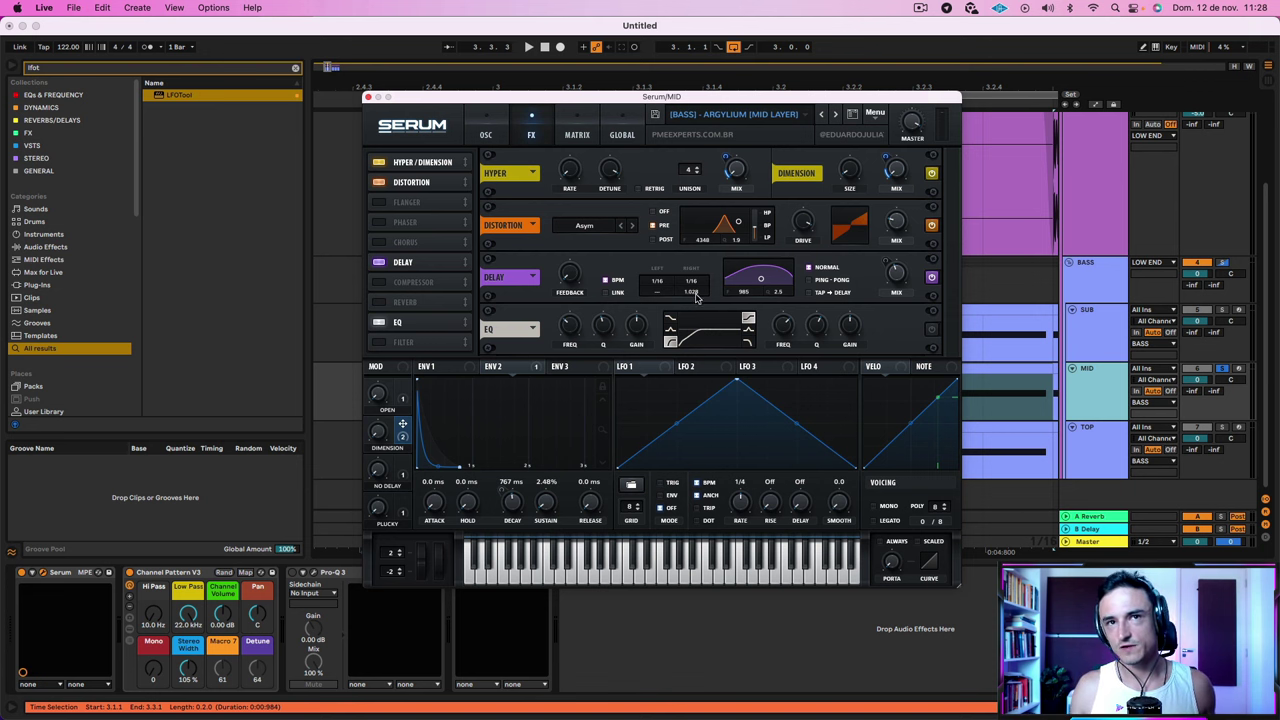
{"action": "mouse_move", "coordinate": [697, 297]}
{"action": "mouse_move", "coordinate": [697, 297]}
{"action": "left_mouse_down"}
{"action": "mouse_move", "coordinate": [694, 316]}
{"action": "mouse_move", "coordinate": [715, 248]}
{"action": "mouse_move", "coordinate": [712, 294]}
{"action": "left_mouse_up"}
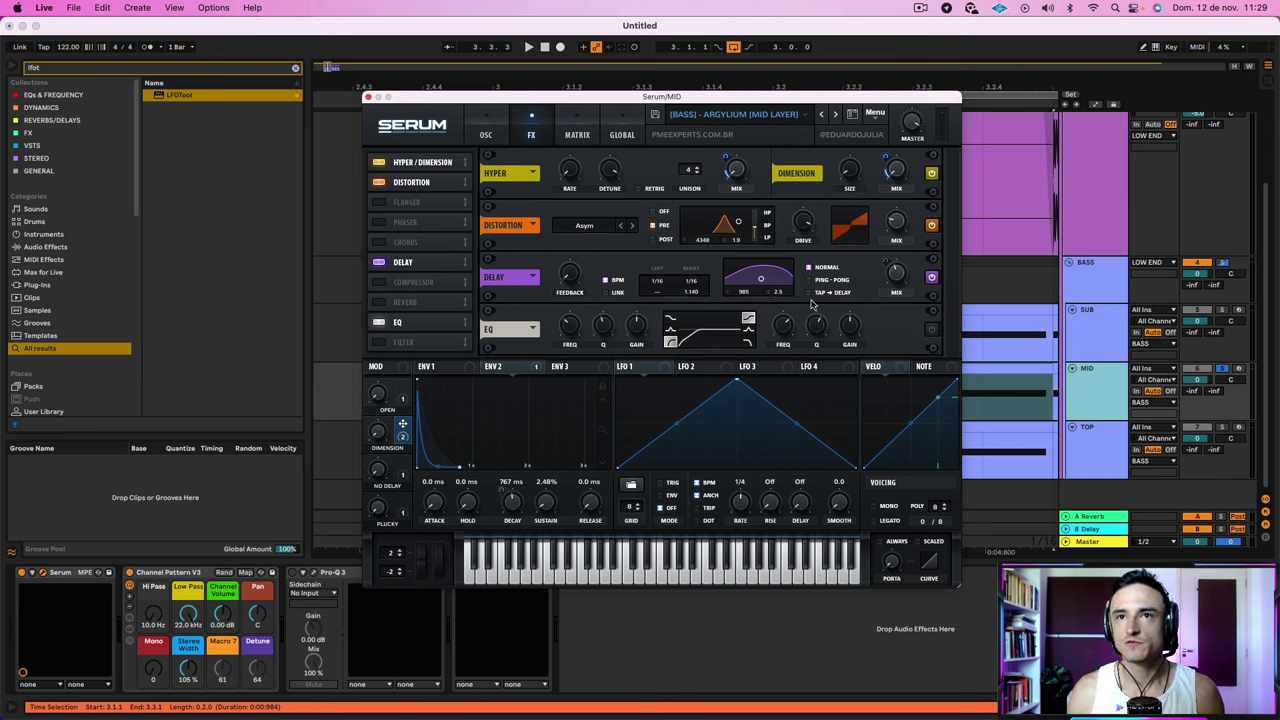
{"action": "key", "text": "space"}
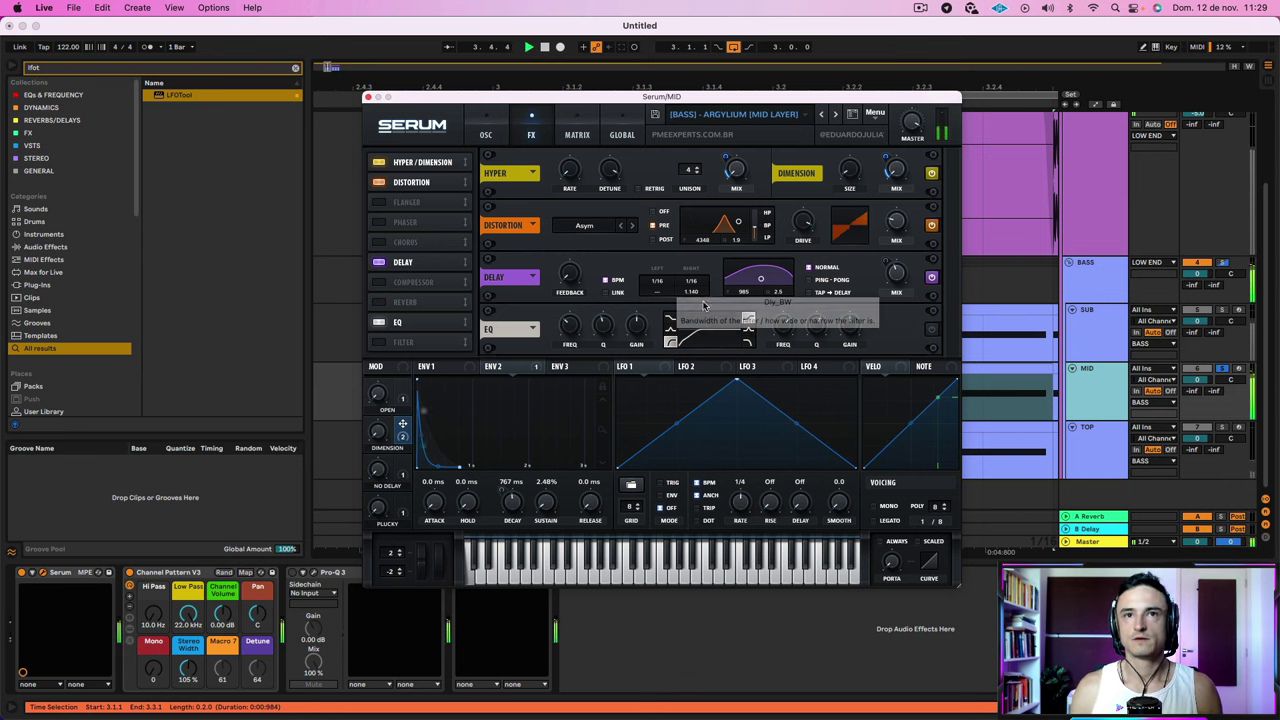
{"action": "left_click_drag", "start_coordinate": [700, 293], "coordinate": [703, 318]}
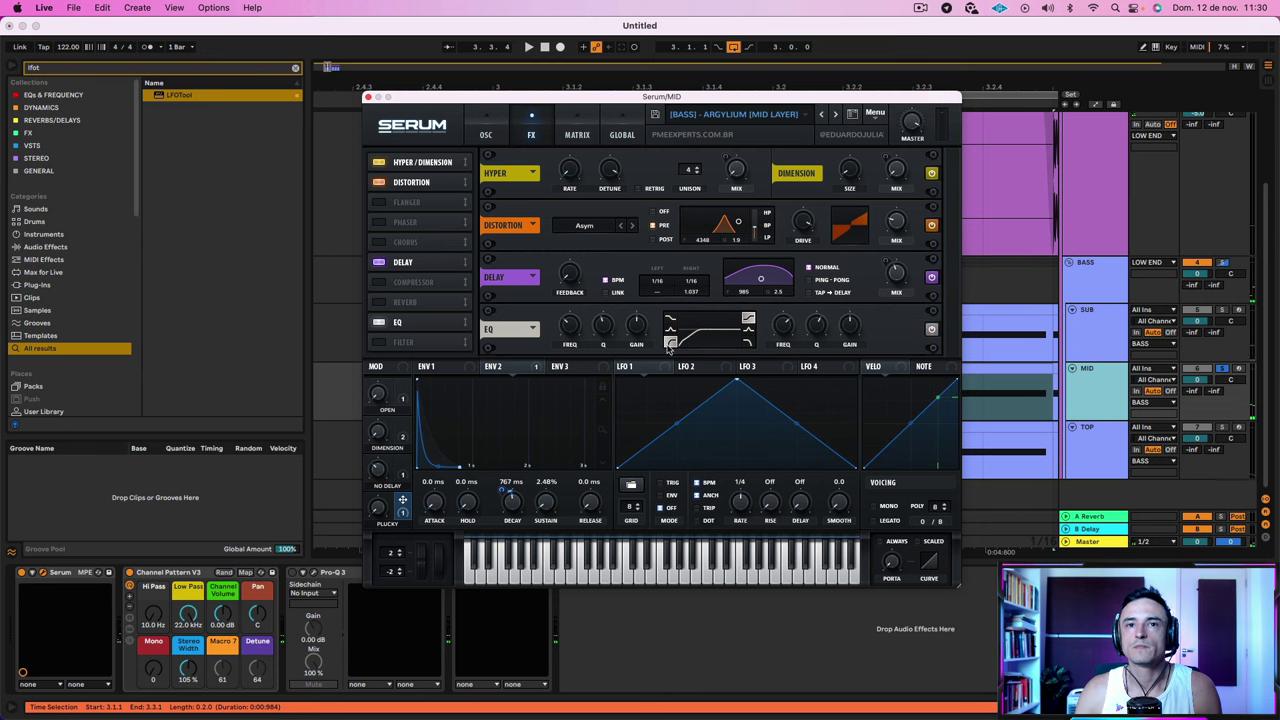
Play the MID layer with Serum's EQ bypassed and re-enabled, and solo the SUB track alongside it
{"action": "key", "text": "space"}
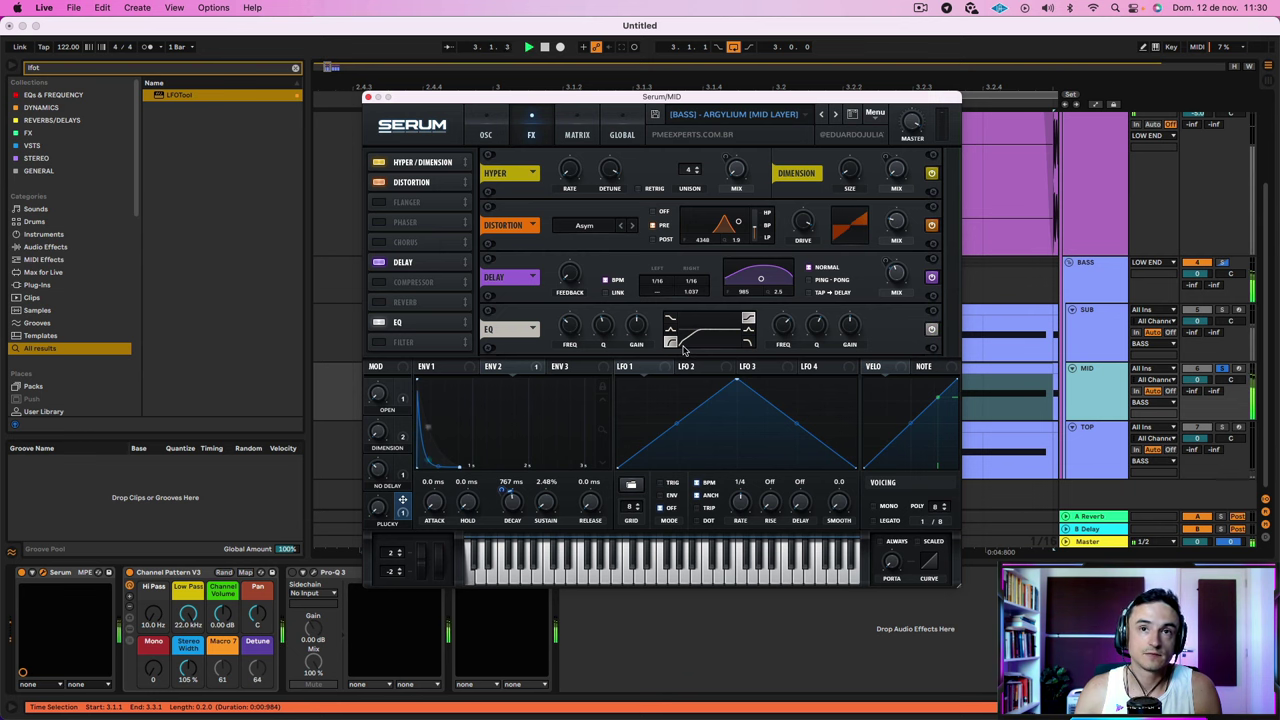
{"action": "left_click", "coordinate": [931, 331]}
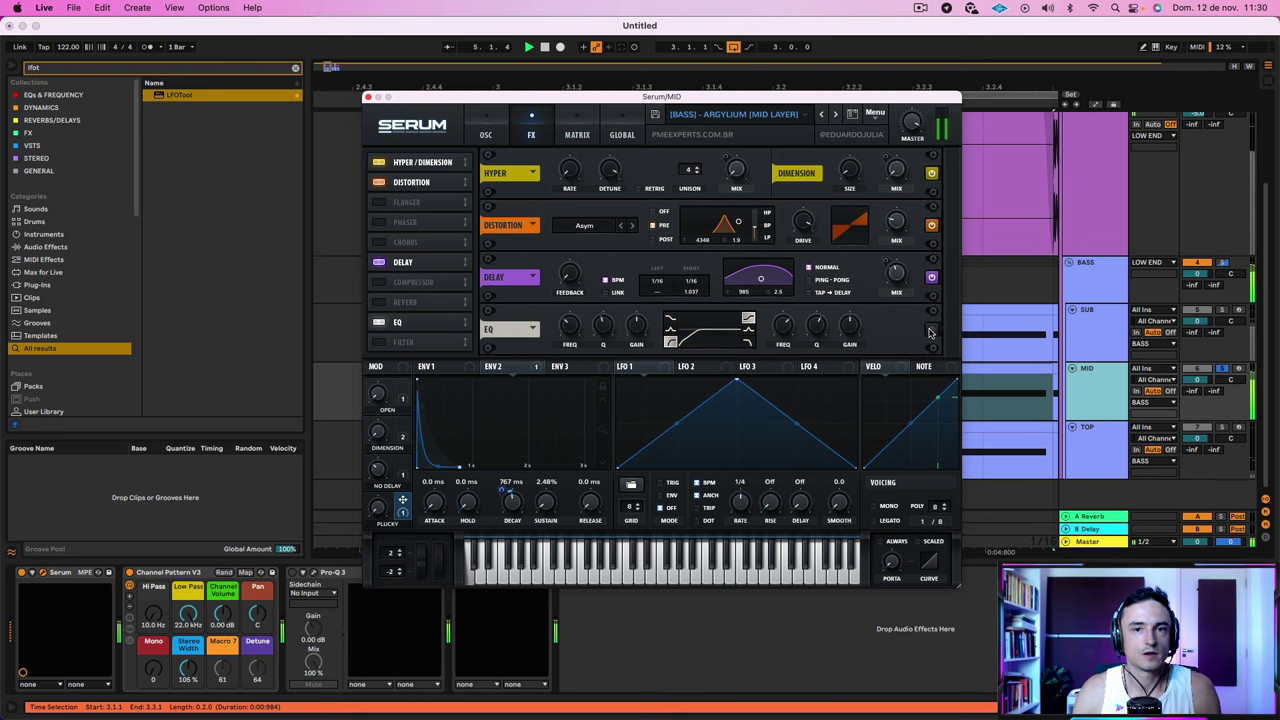
{"action": "left_click", "coordinate": [931, 331]}
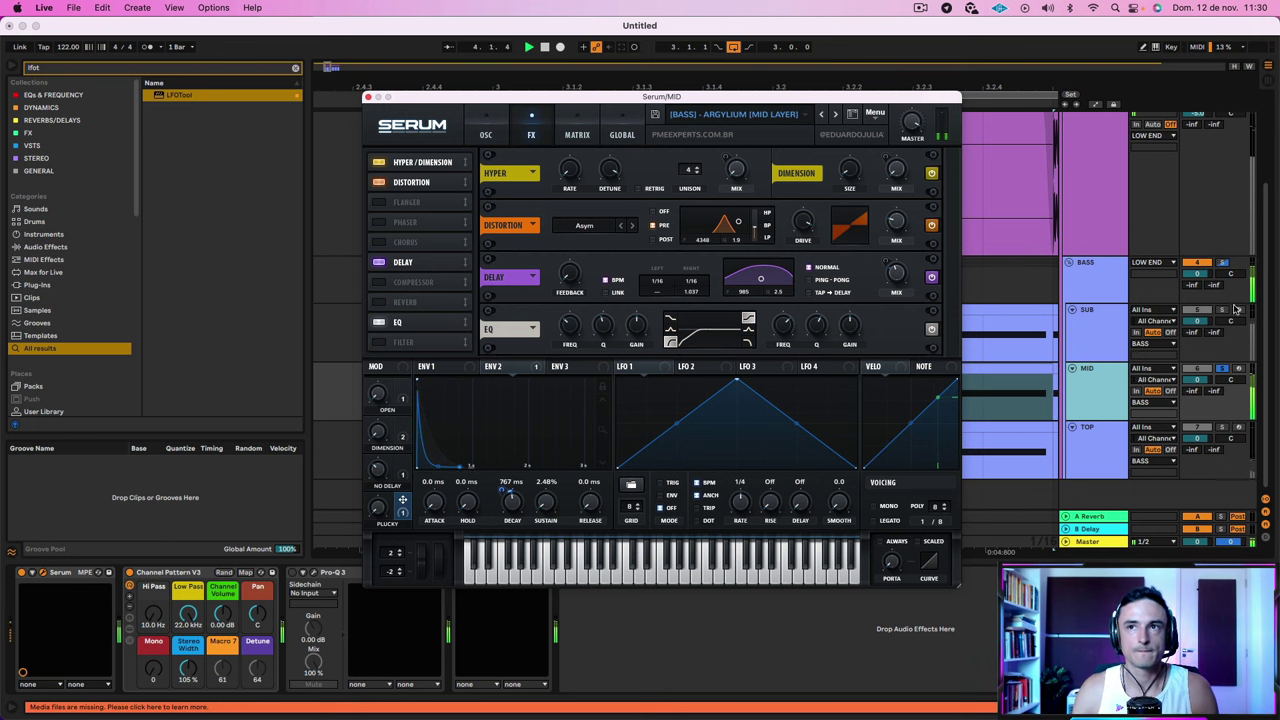
{"action": "left_click", "coordinate": [1223, 310]}
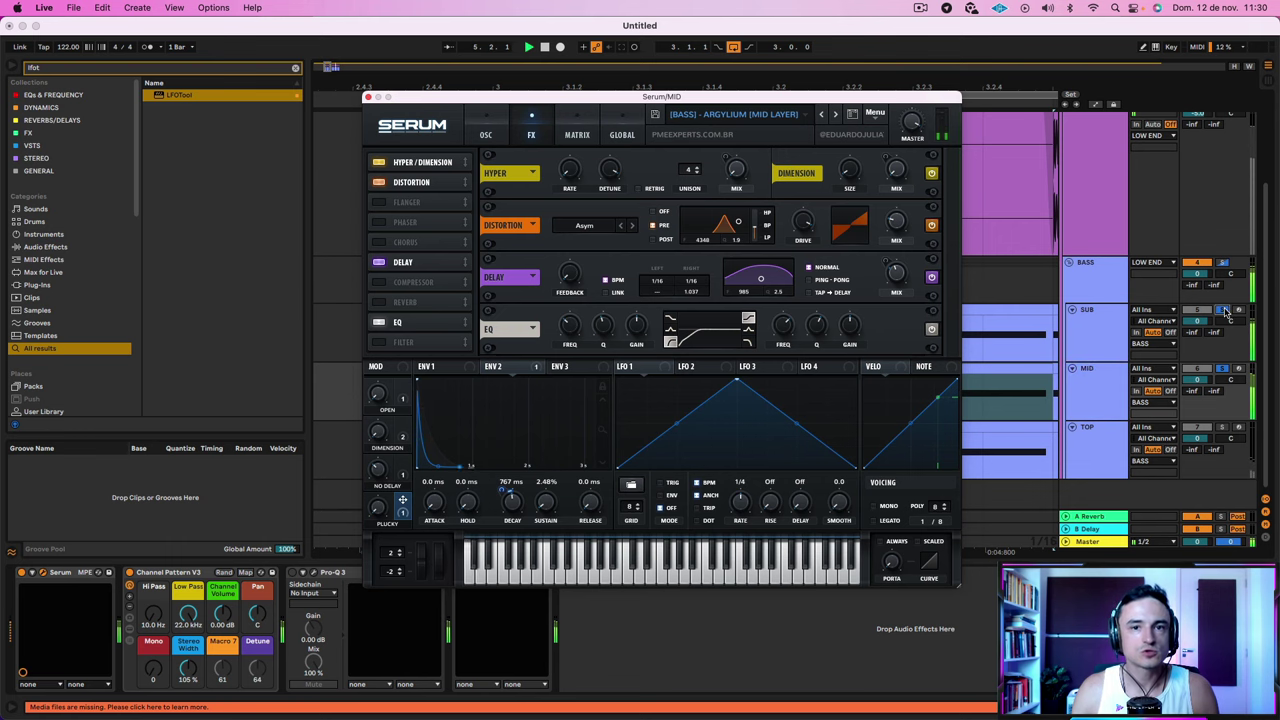
Close Serum, switch on the MID track's Pro-Q 3, and examine its EQ curve and bands with playback
{"action": "left_click", "coordinate": [367, 97]}
{"action": "left_click", "coordinate": [376, 574]}
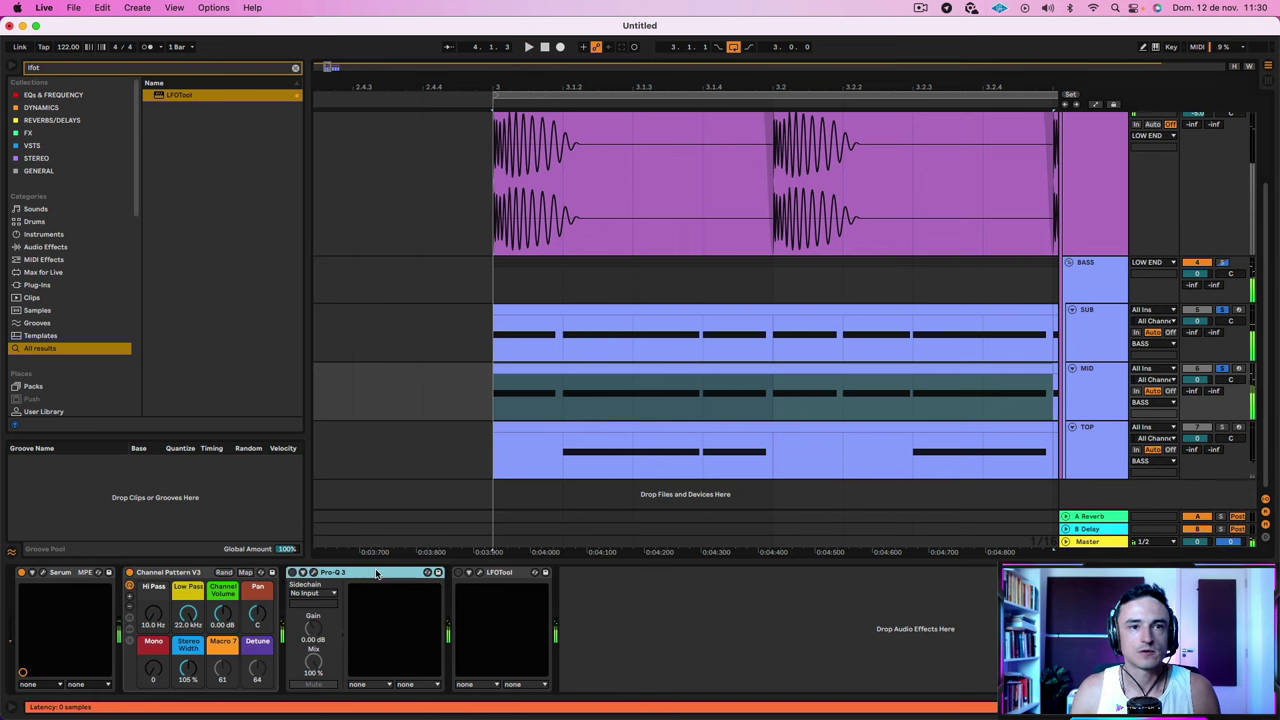
{"action": "left_click", "coordinate": [291, 572]}
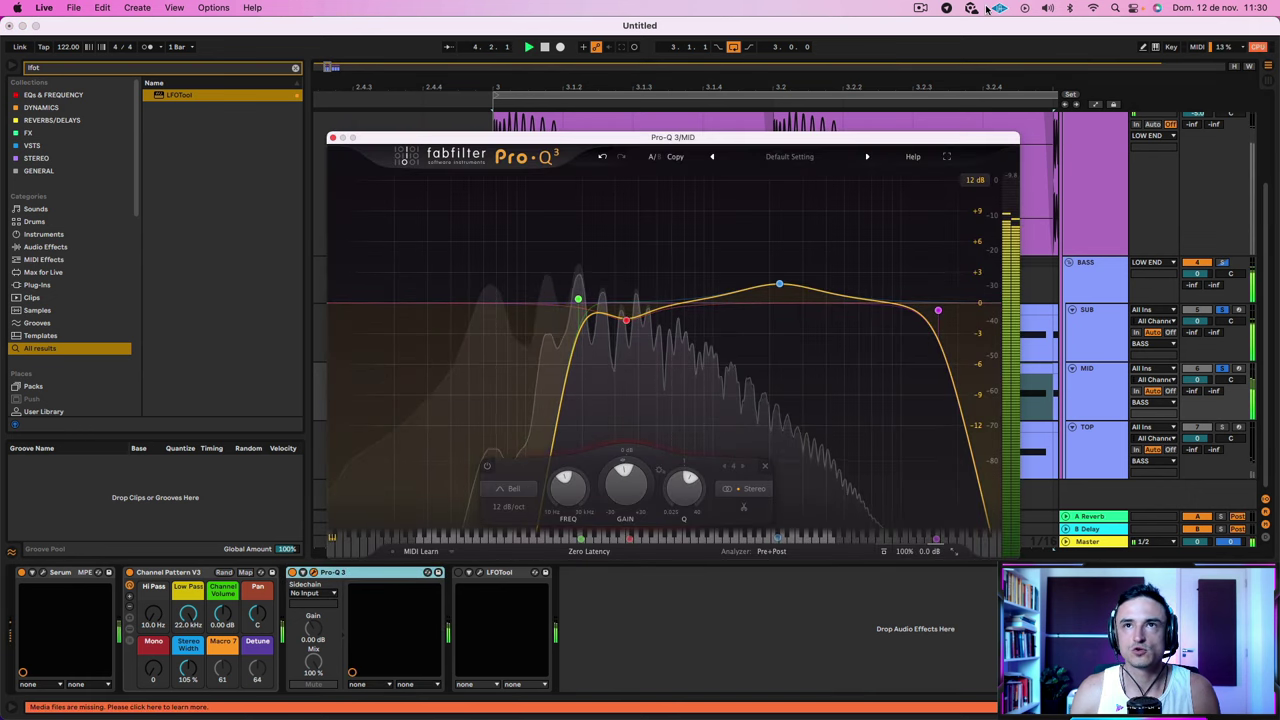
{"action": "key", "text": "space"}
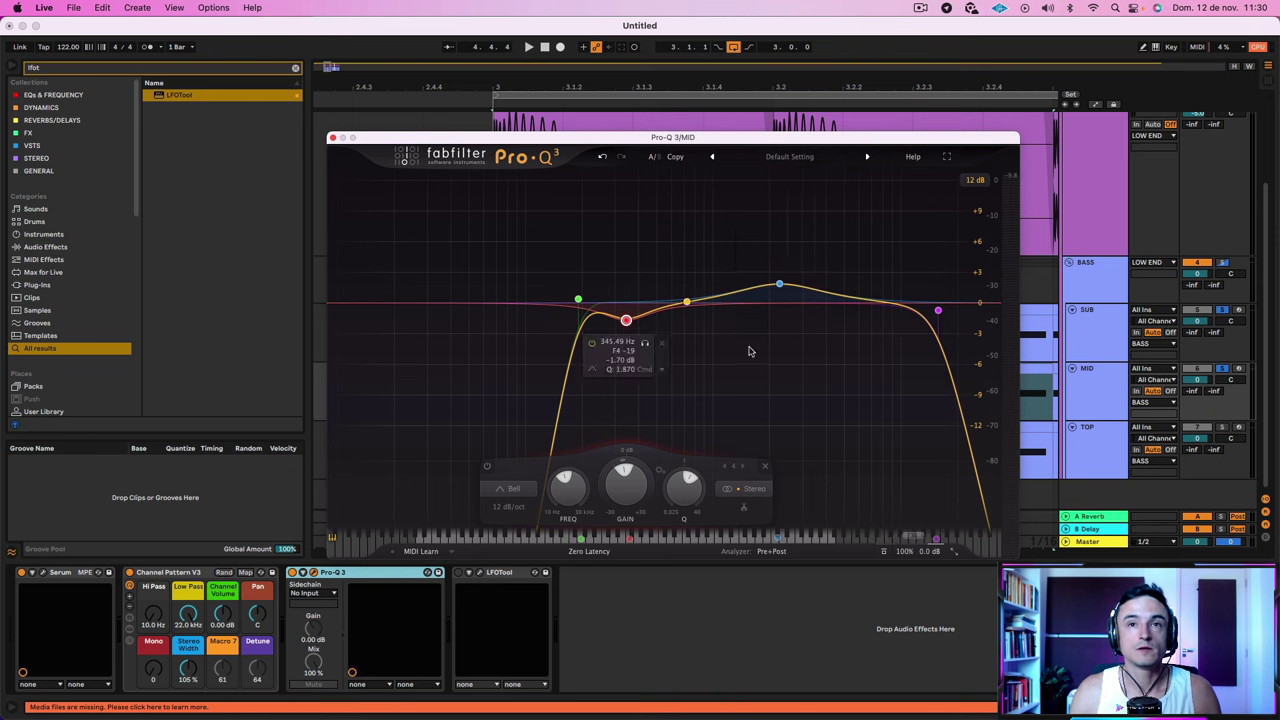
{"action": "left_click", "coordinate": [780, 286]}
{"action": "key", "text": "space"}
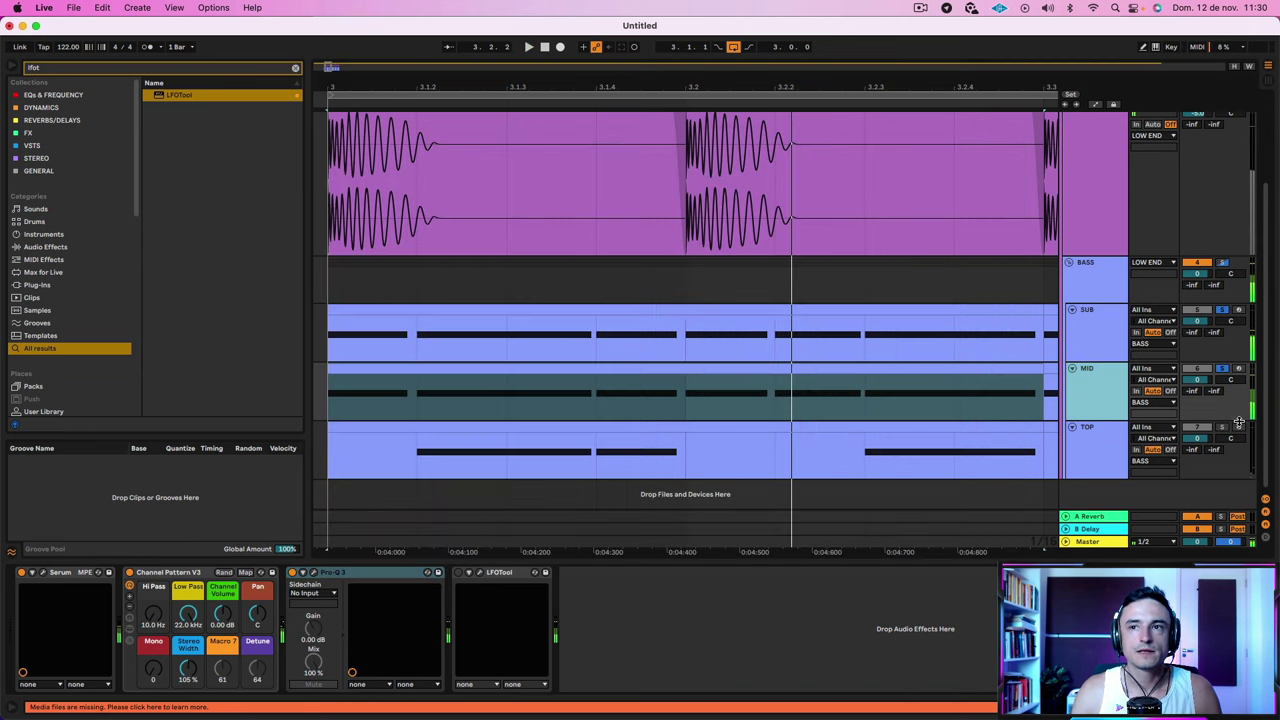
Solo the TOP track and select it
{"action": "left_click", "coordinate": [1223, 428]}
{"action": "left_click", "coordinate": [1093, 449]}
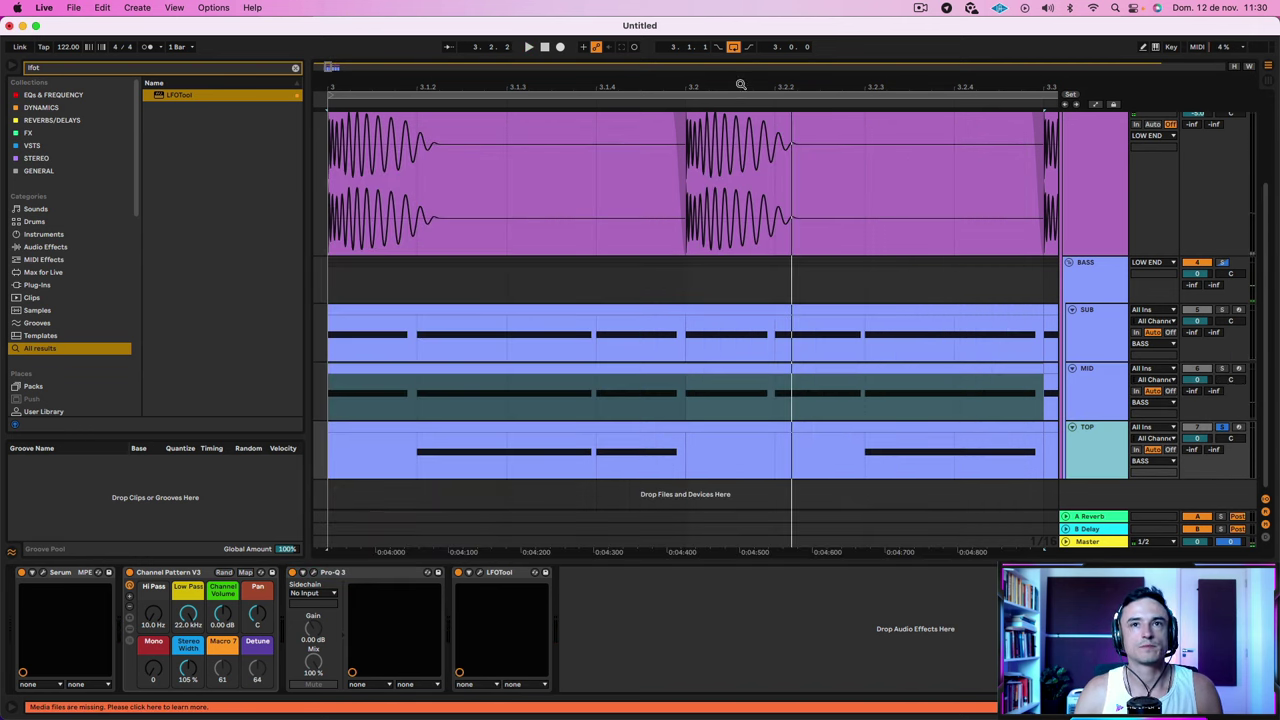
Solo the Argy & Omnya reference track, play it for comparison, and clear its solo
{"action": "left_click_drag", "start_coordinate": [742, 85], "coordinate": [742, 55]}
{"action": "scroll", "coordinate": [874, 284], "scroll_direction": "up", "scroll_amount": 4}
{"action": "scroll", "coordinate": [877, 289], "scroll_direction": "right", "scroll_amount": 5}
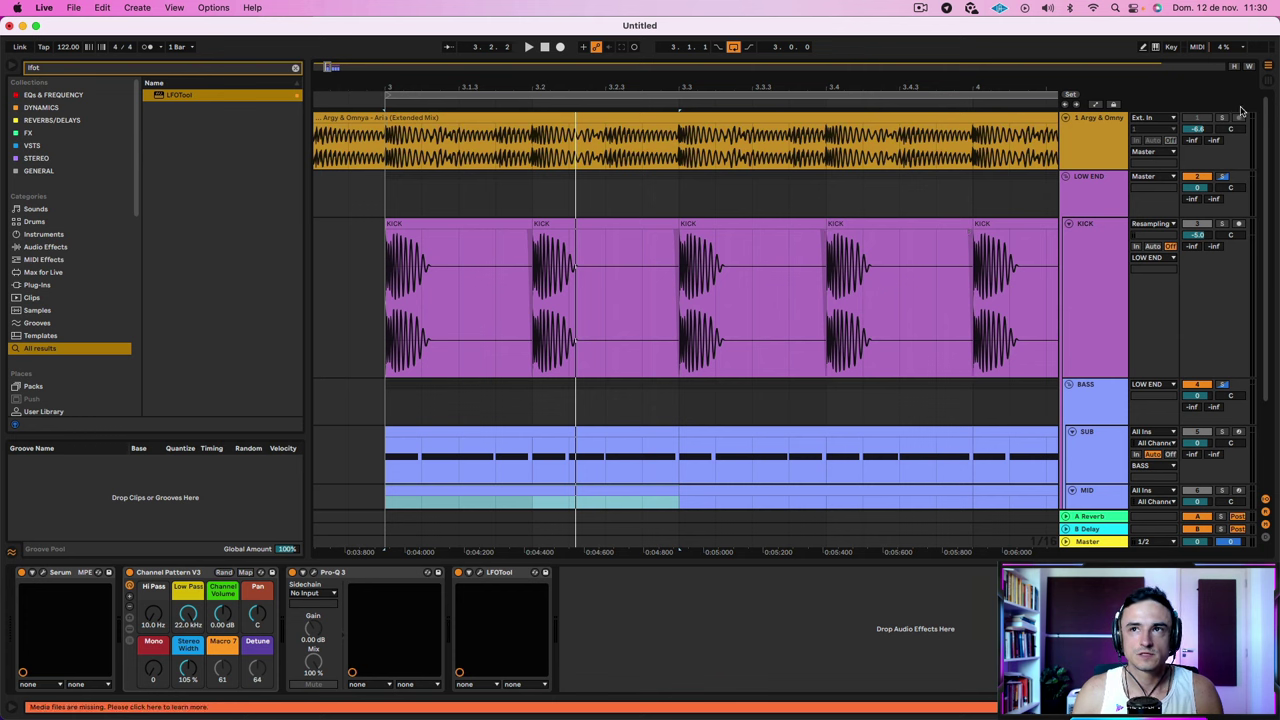
{"action": "left_click", "coordinate": [1221, 119]}
{"action": "key", "text": "space"}
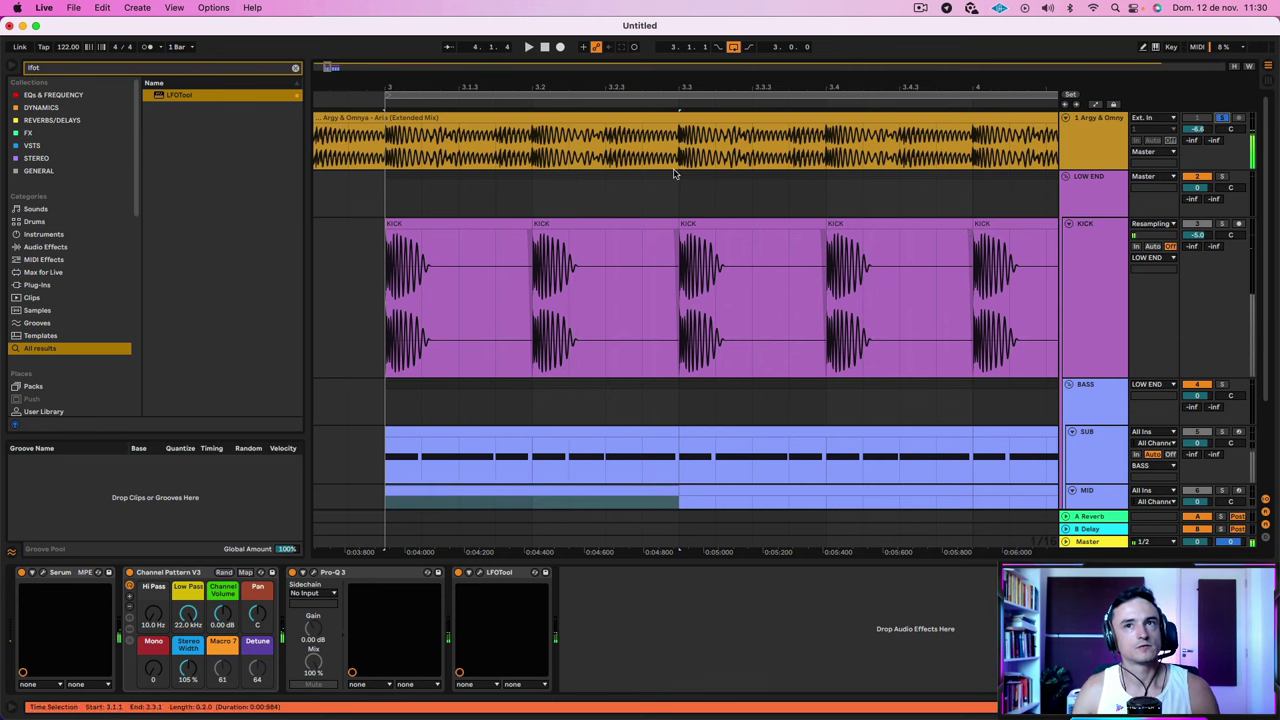
{"action": "left_click", "coordinate": [1221, 119]}
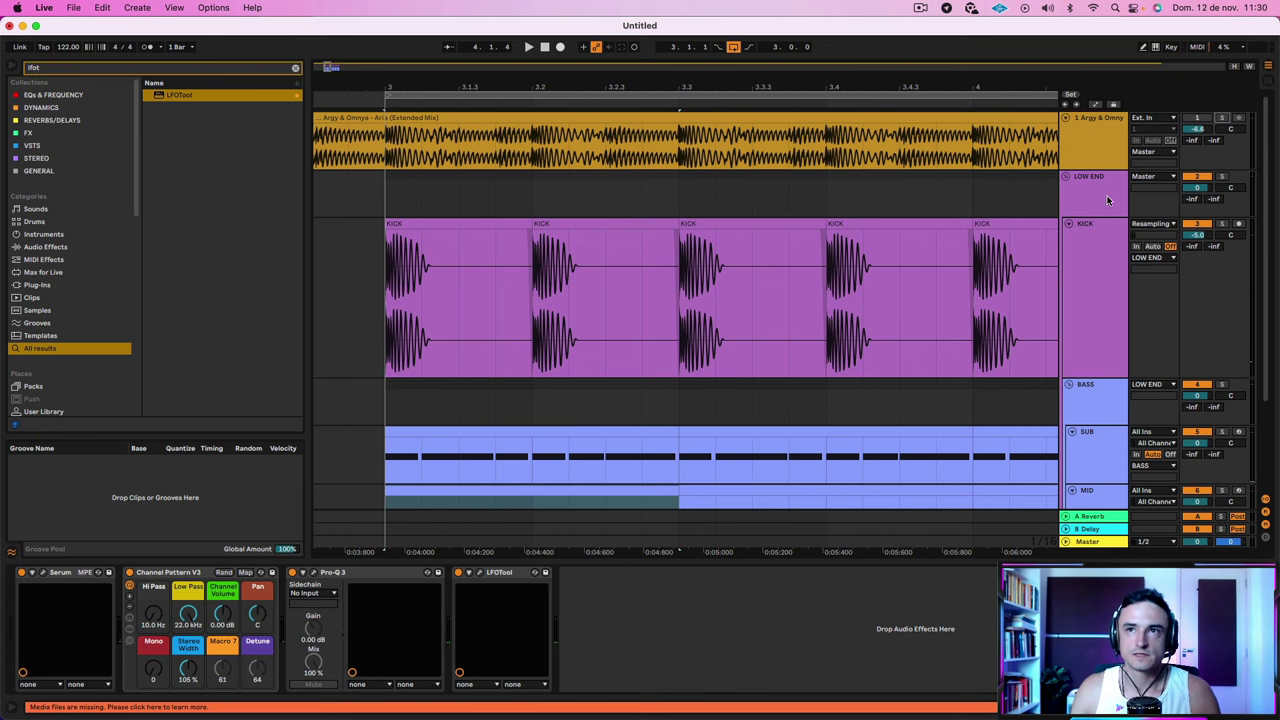
Return to the bass layers and solo the TOP track again
{"action": "scroll", "coordinate": [1106, 289], "scroll_direction": "down", "scroll_amount": 5}
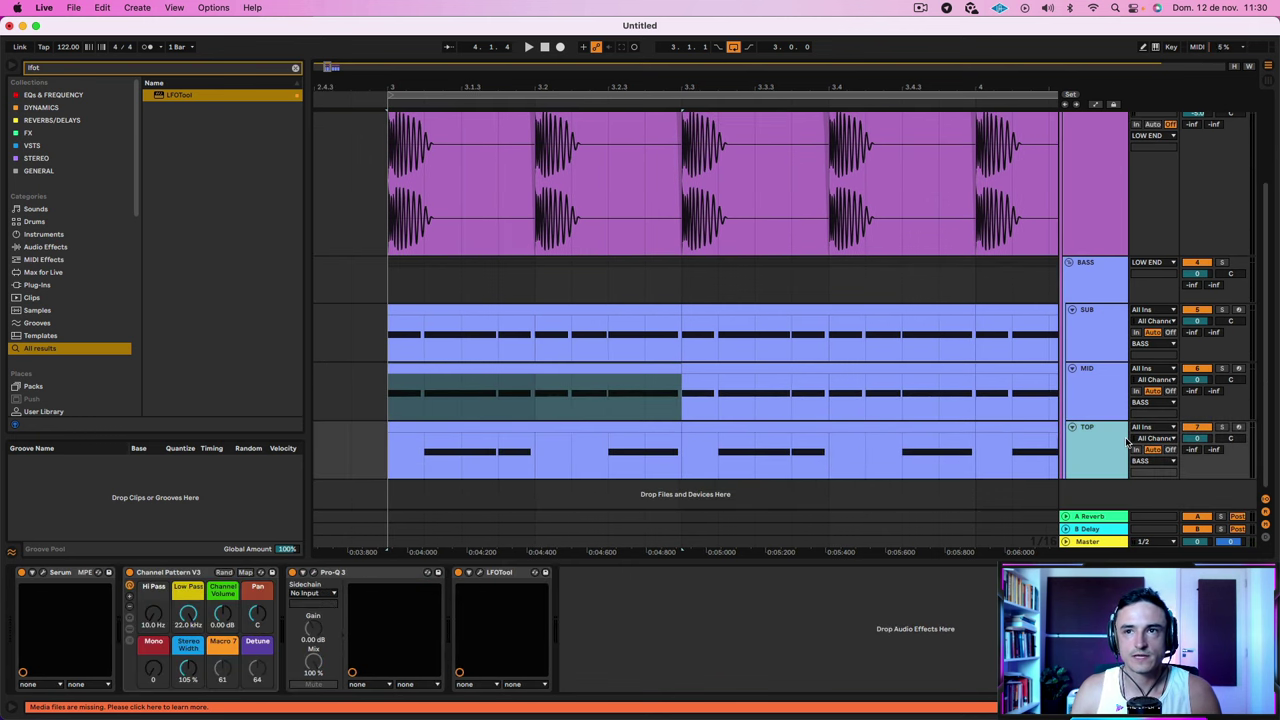
{"action": "left_click", "coordinate": [1223, 428]}
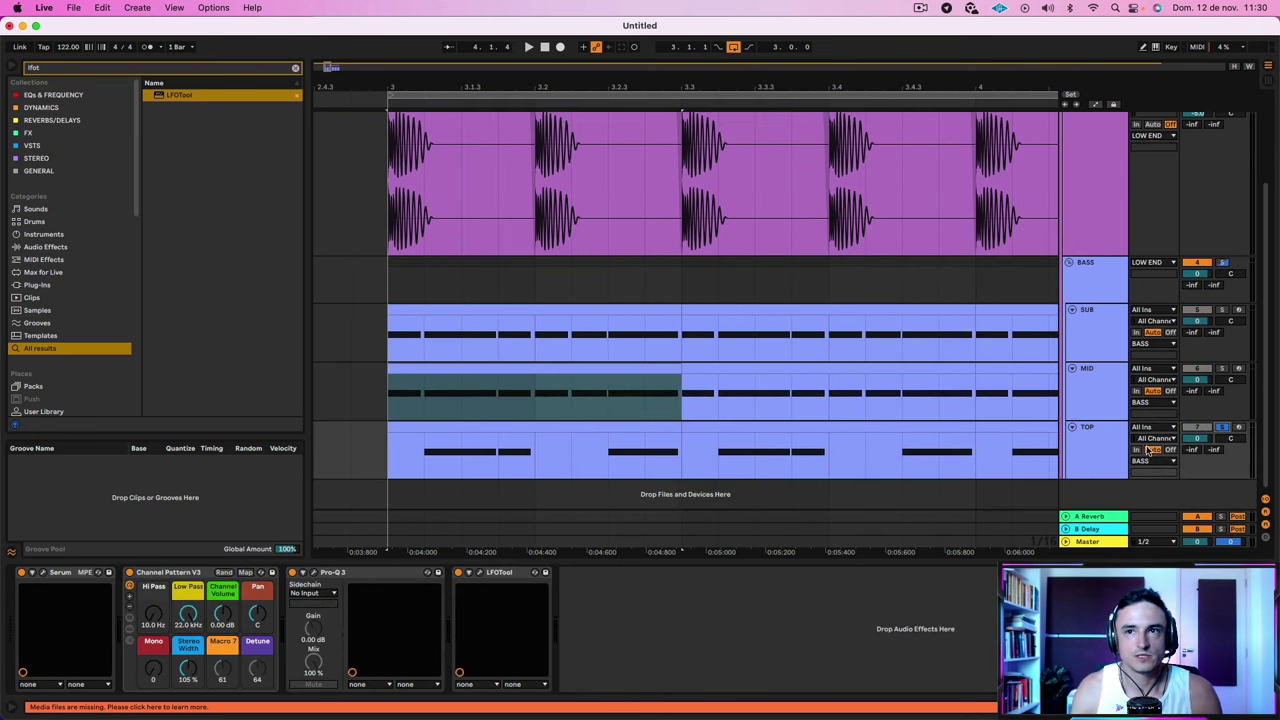
Examine the TOP clip's MIDI notes during playback, and return to the track's device chain
{"action": "double_click", "coordinate": [535, 438]}
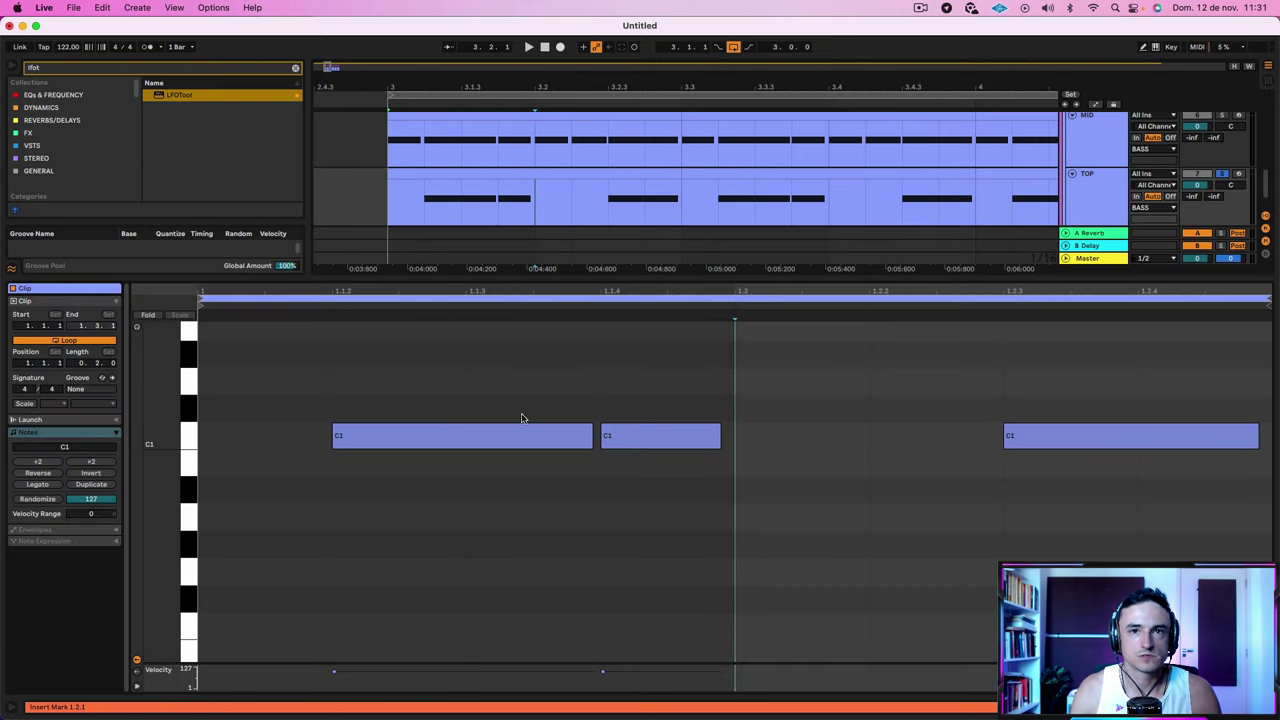
{"action": "key", "text": "space"}
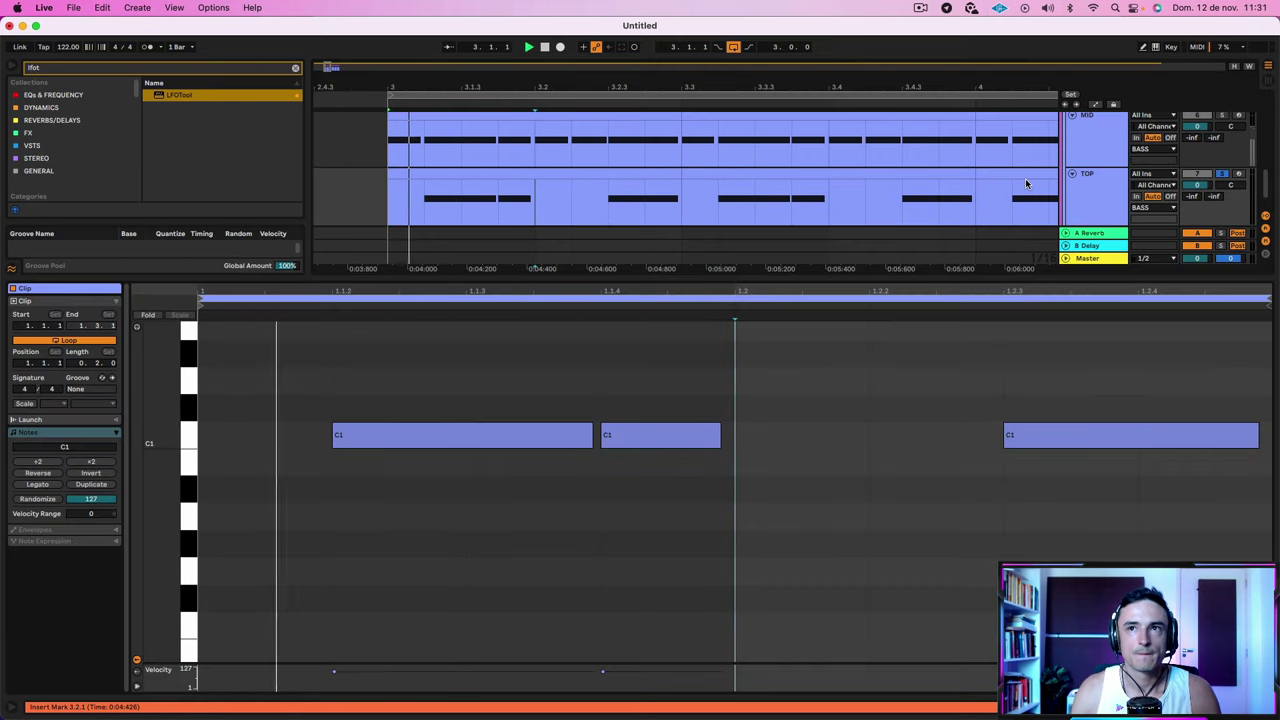
{"action": "key", "text": "shift+Tab"}
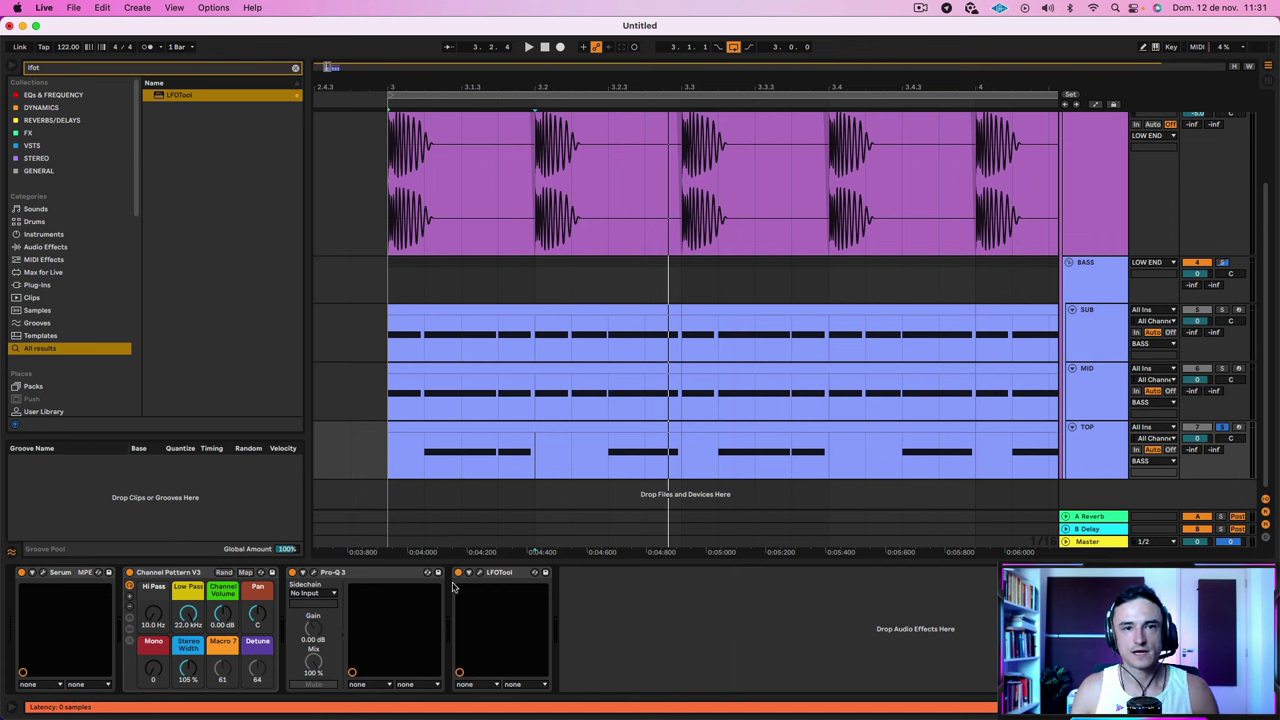
Open the TOP track's Serum effects and switch on distortion, delay and reverb while the layer plays
{"action": "left_click", "coordinate": [43, 573]}
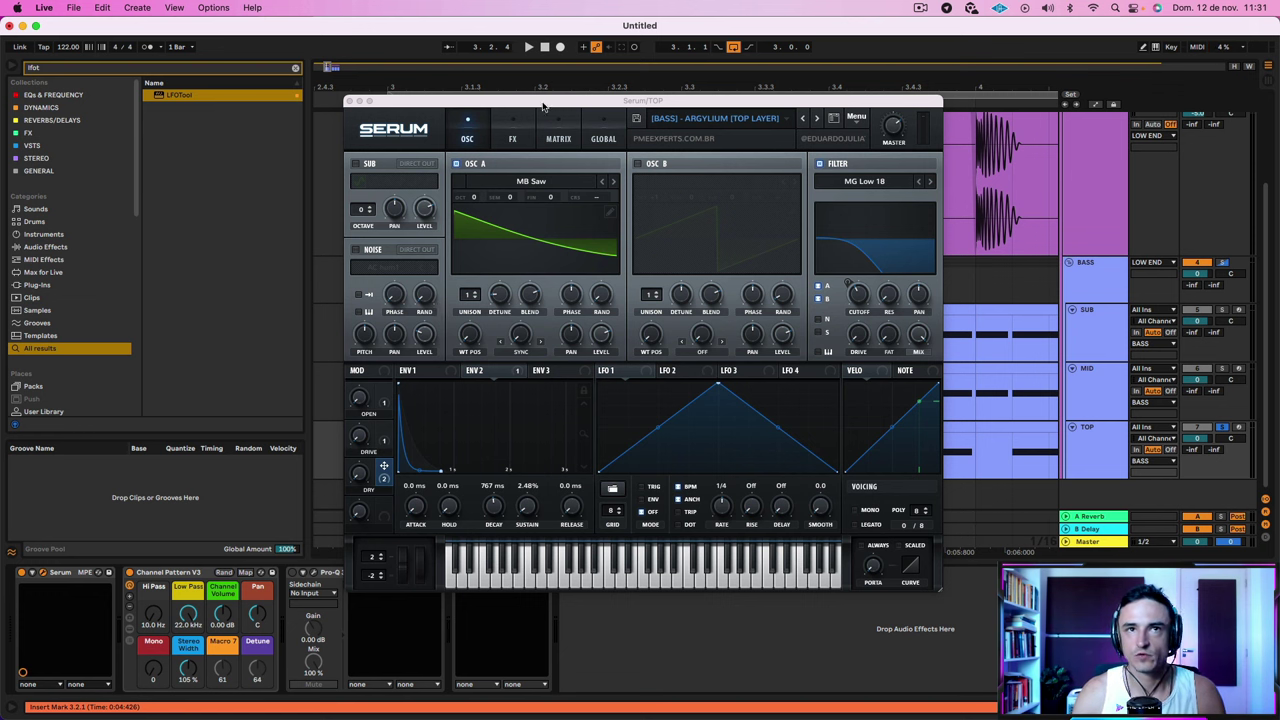
{"action": "left_click", "coordinate": [512, 135]}
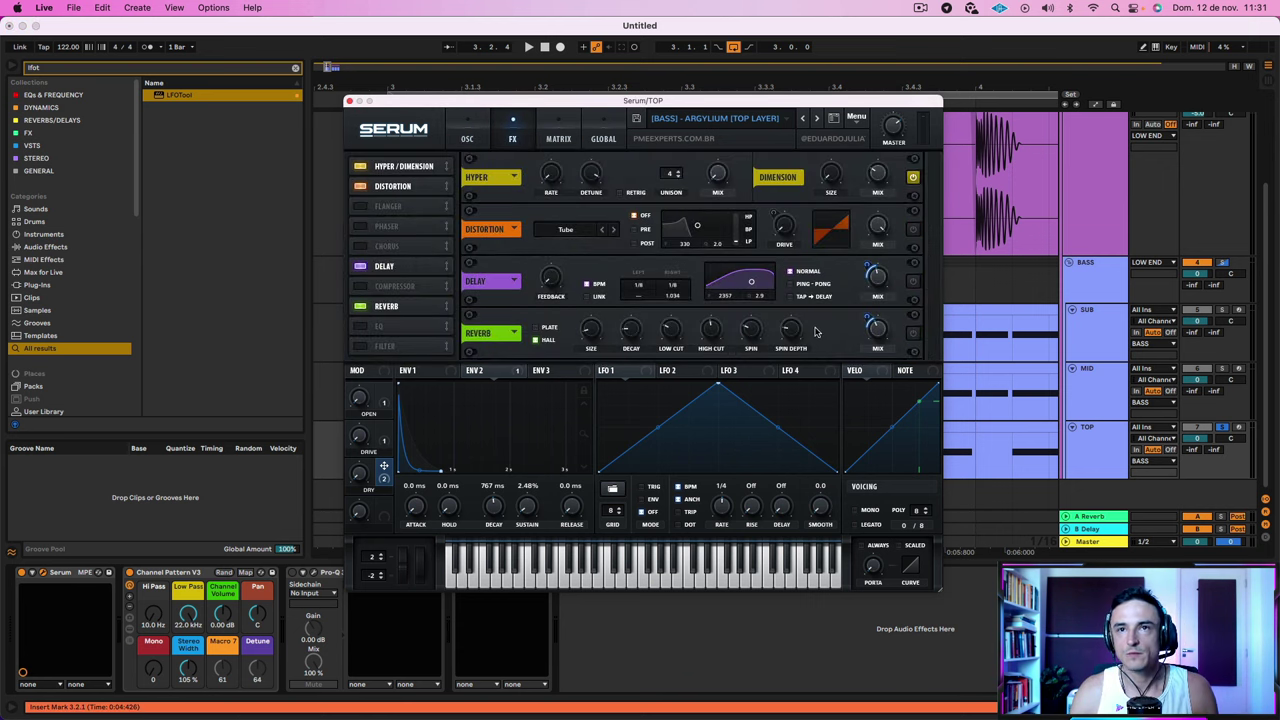
{"action": "key", "text": "space"}
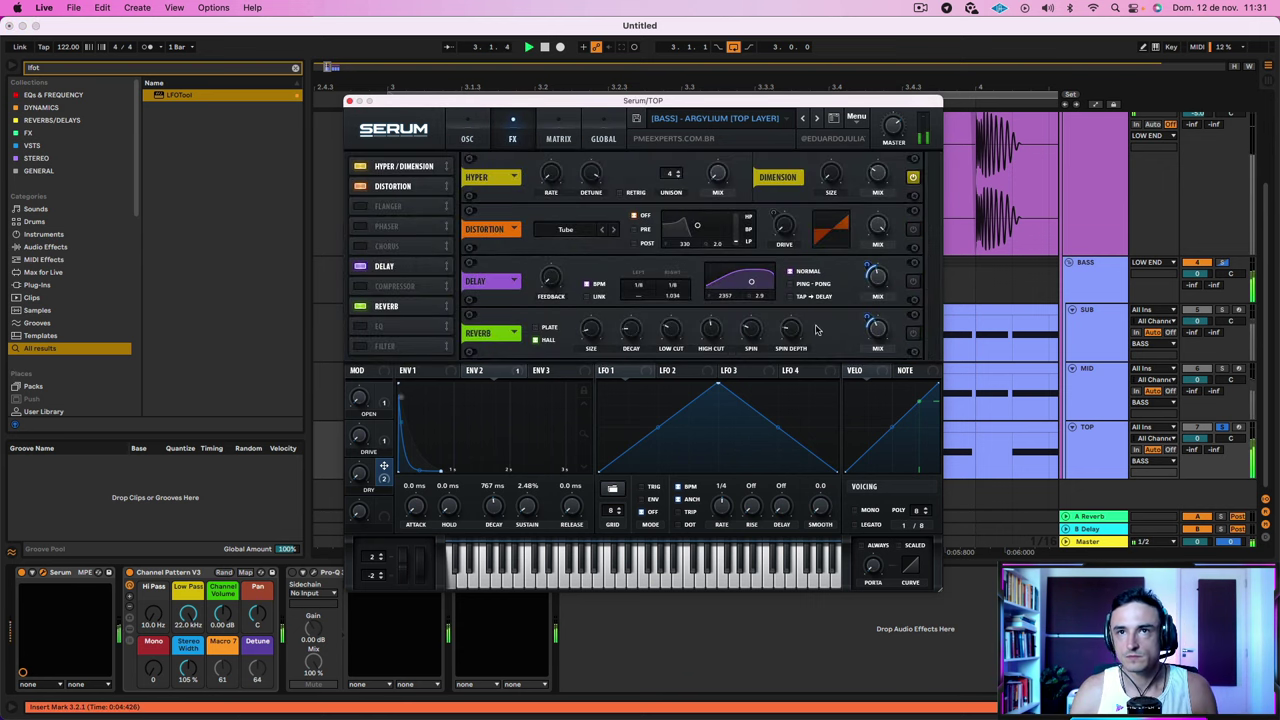
{"action": "left_click", "coordinate": [1099, 432]}
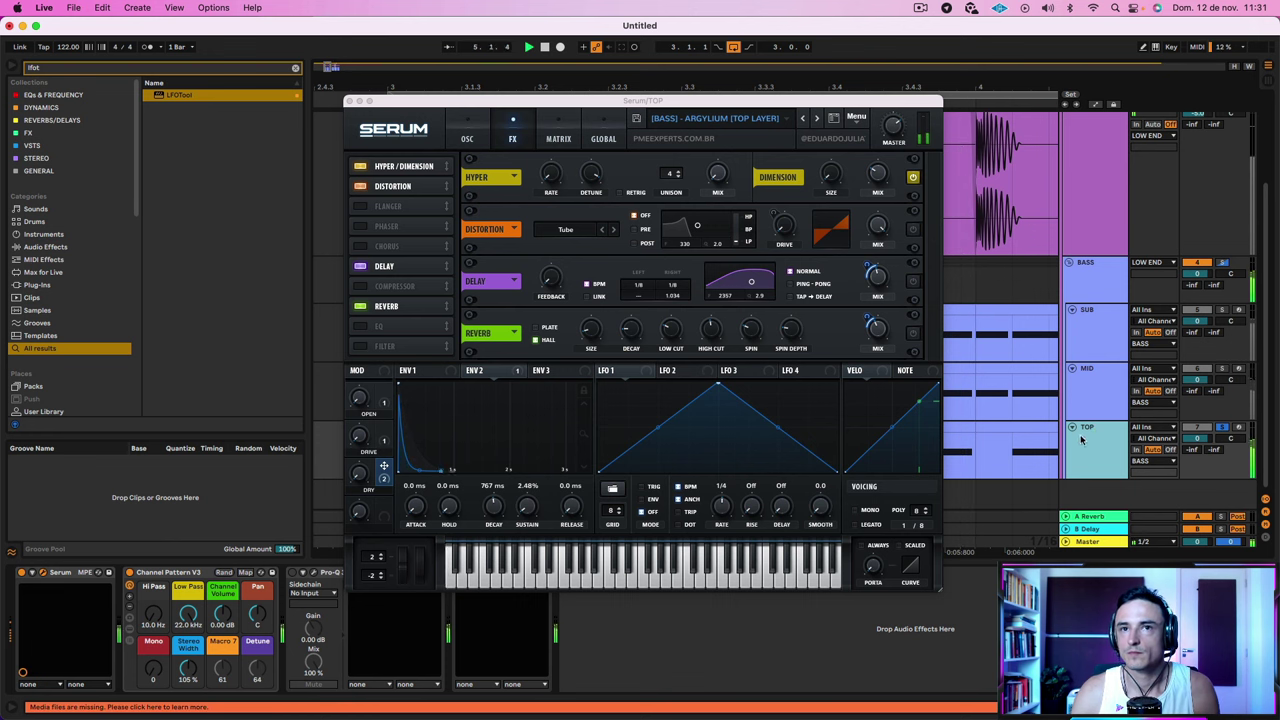
{"action": "left_click", "coordinate": [910, 335]}
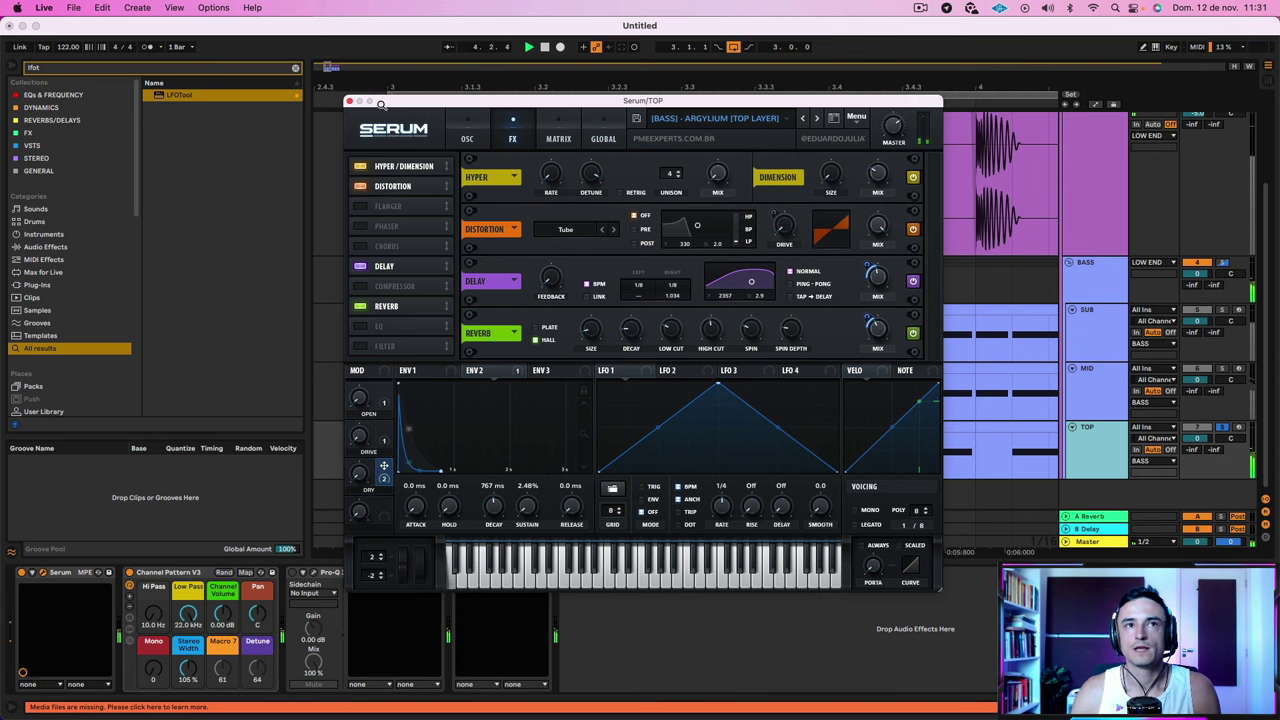
Close Serum, switch on the TOP track's Pro-Q 3, and examine its low cut and gentle boost
{"action": "left_click", "coordinate": [348, 101]}
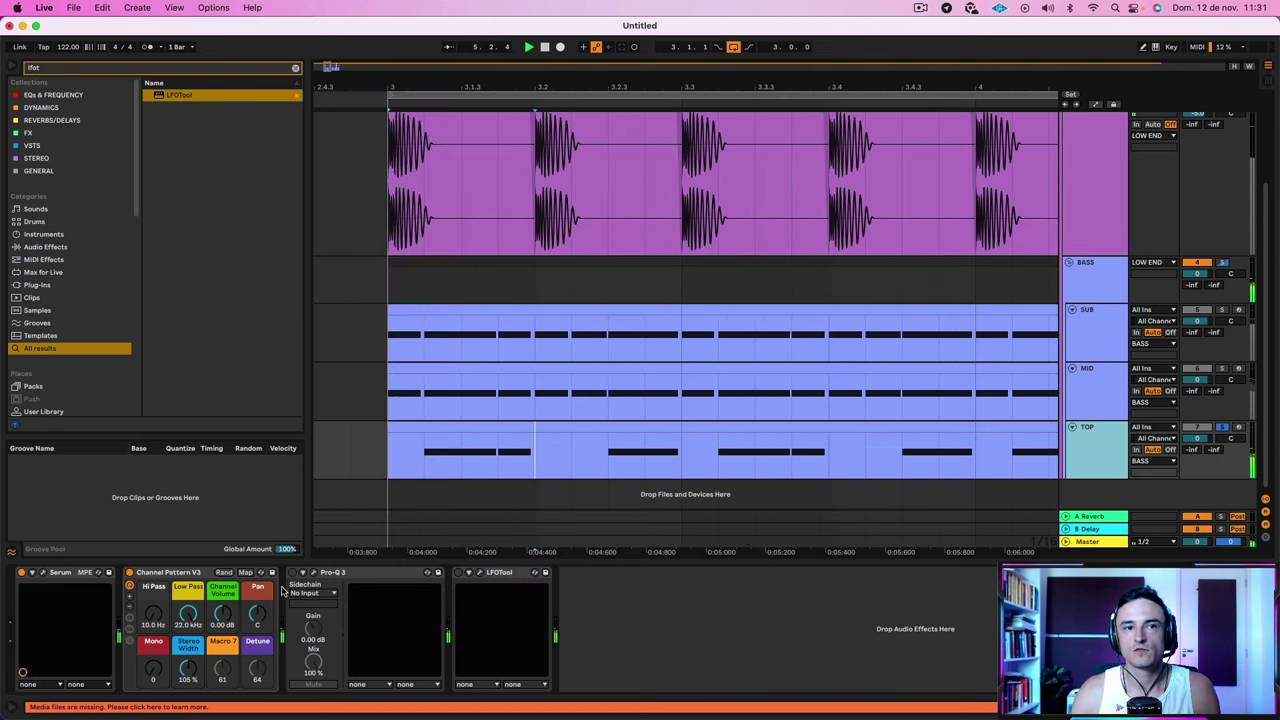
{"action": "left_click", "coordinate": [314, 572]}
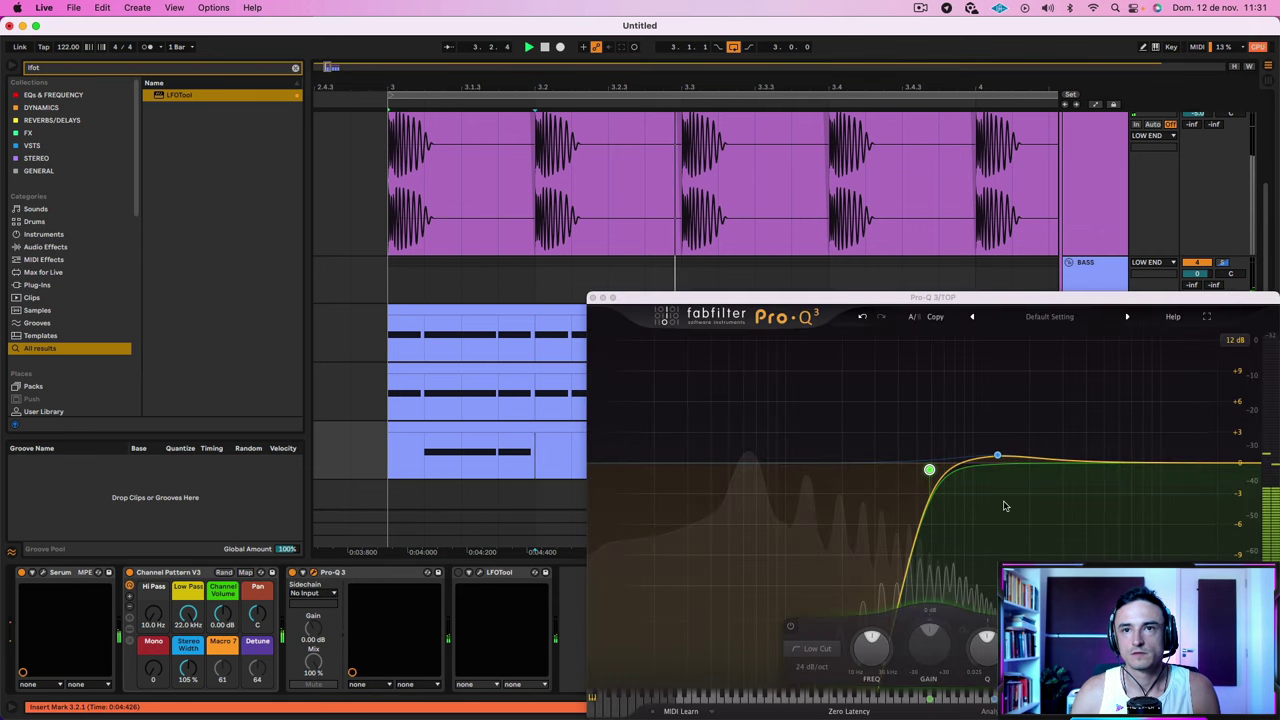
{"action": "left_click_drag", "start_coordinate": [889, 298], "coordinate": [620, 133]}
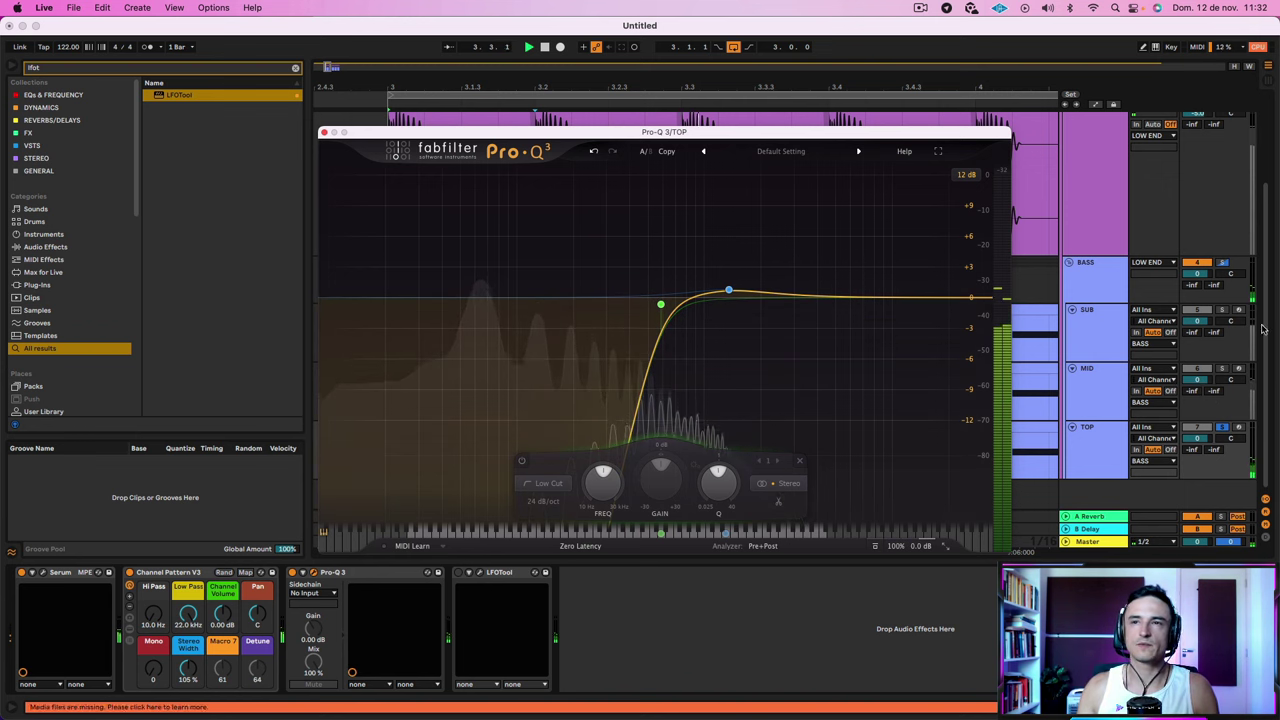
Solo the MID and SUB tracks together with TOP, listen to the three layers, and select TOP
{"action": "left_click", "coordinate": [1223, 370]}
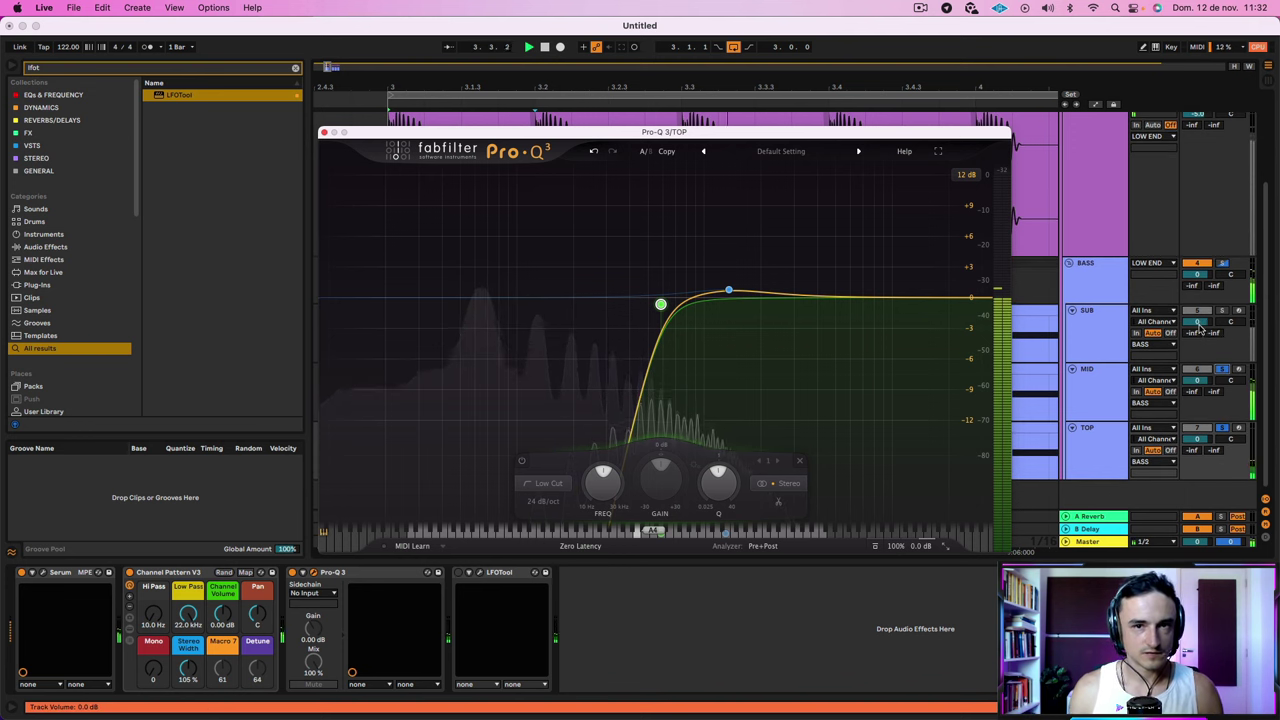
{"action": "left_click", "coordinate": [1222, 428]}
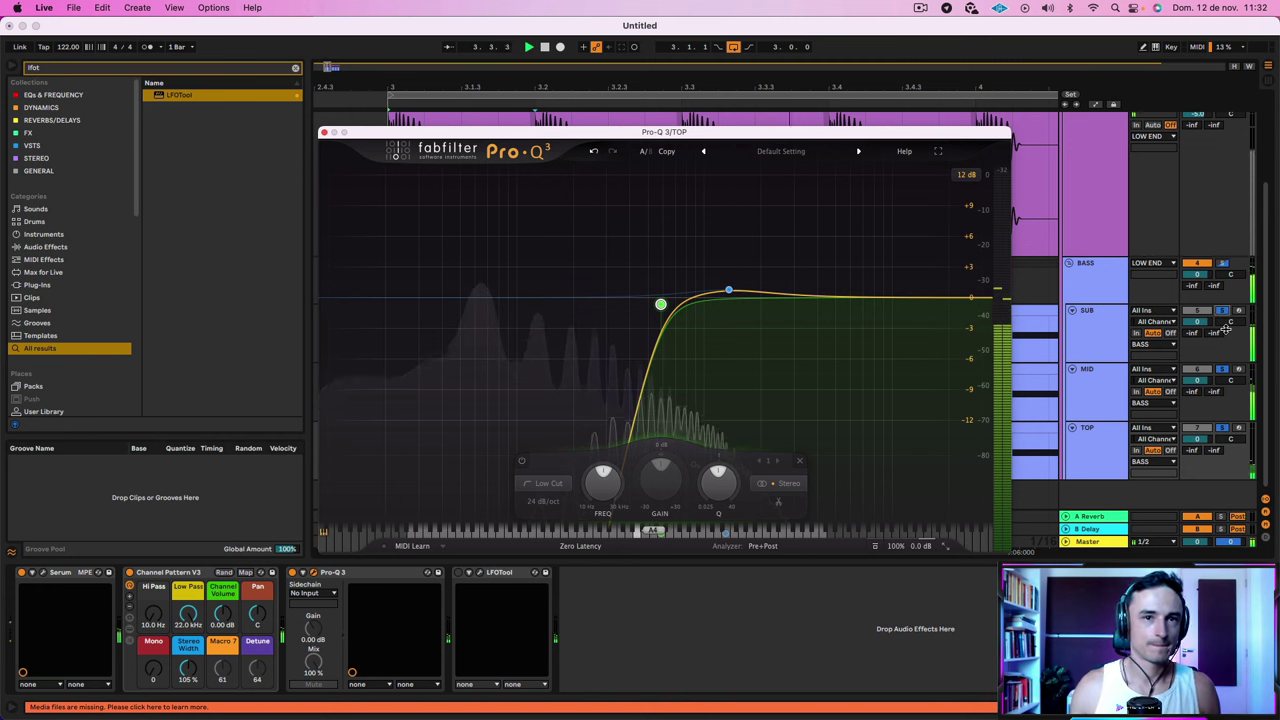
{"action": "left_click", "coordinate": [1092, 436]}
{"action": "key", "text": "space"}
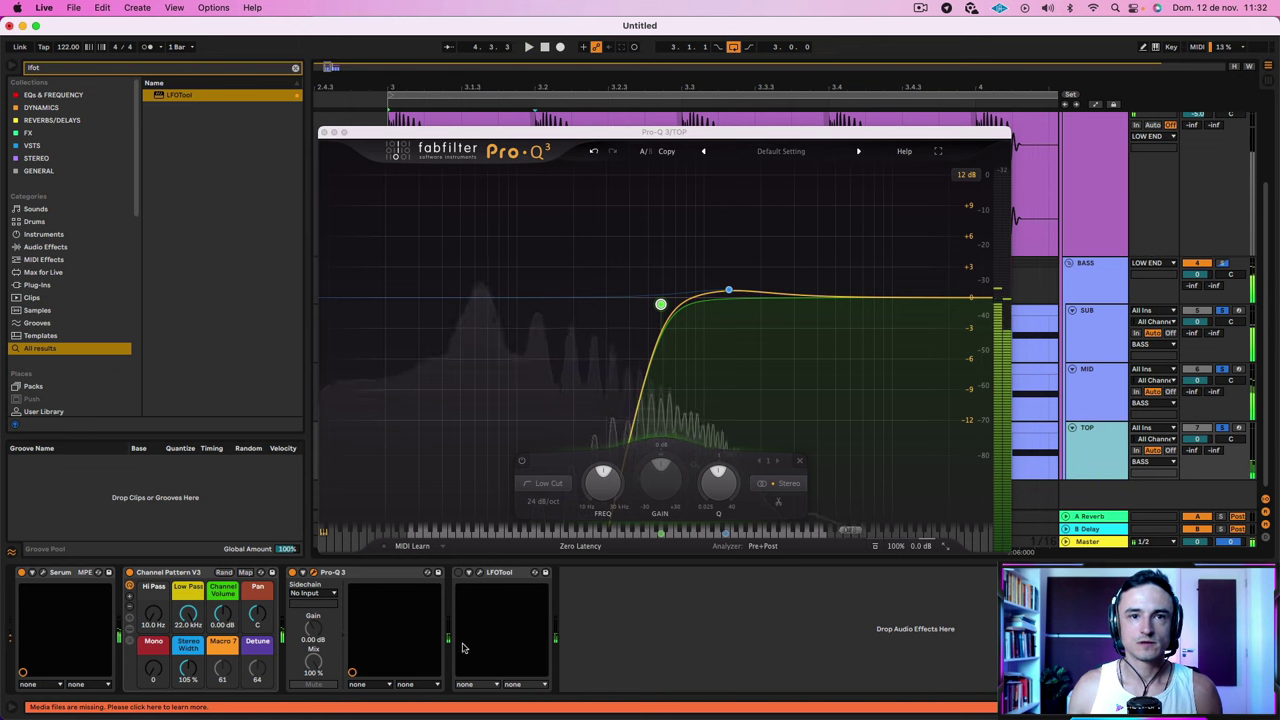
Switch on the TOP track's LFOTool, view its volume curve, and close it with playback running
{"action": "left_click", "coordinate": [479, 572]}
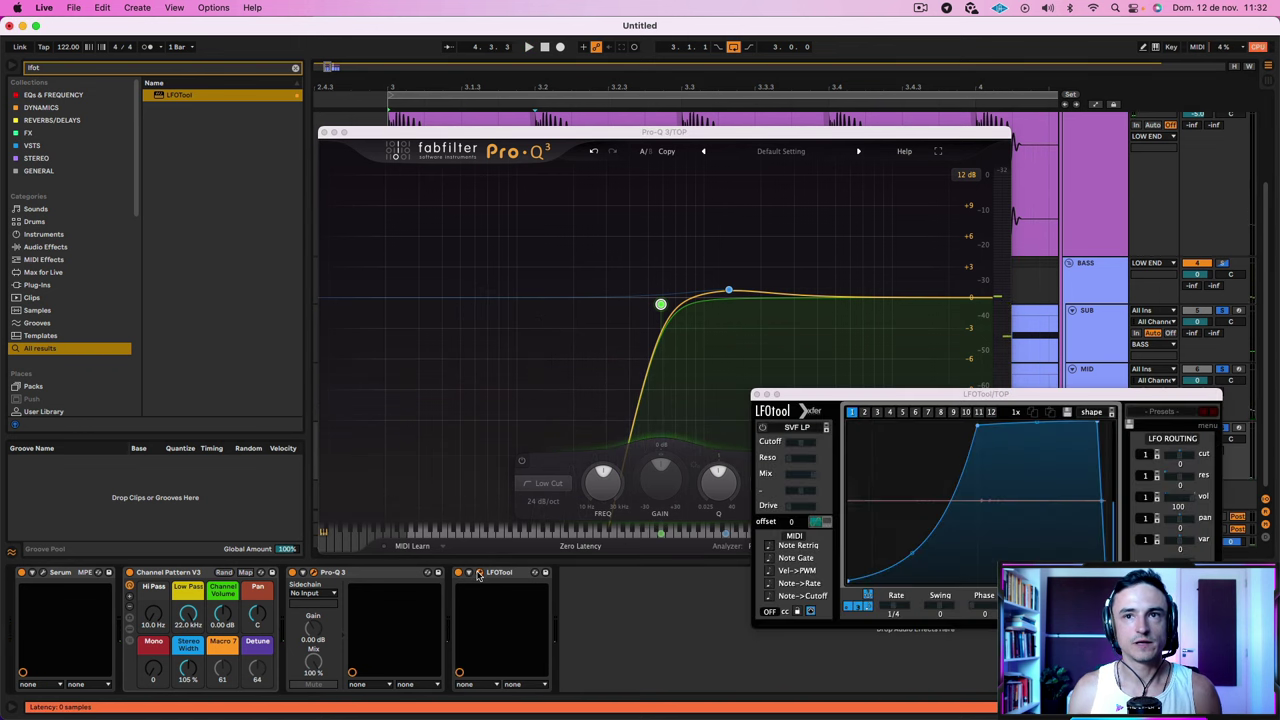
{"action": "key", "text": "space"}
{"action": "left_click", "coordinate": [757, 394]}
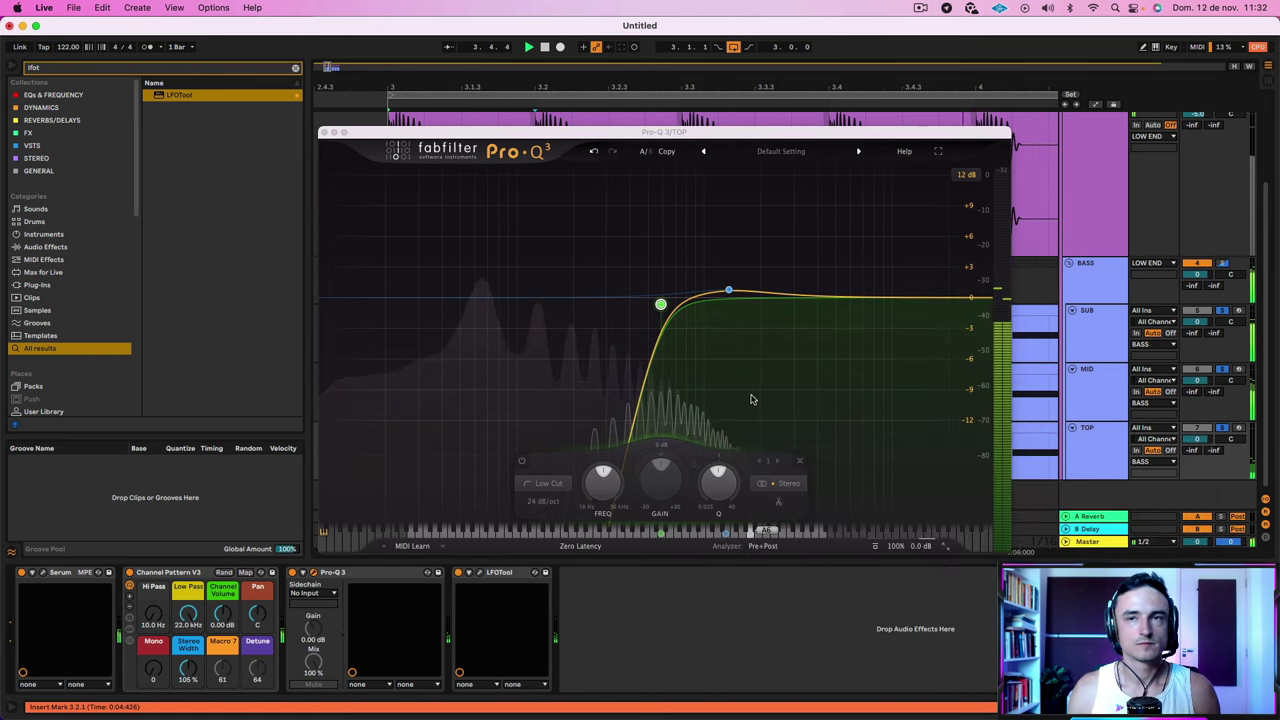
Solo the KICK track along with the bass layers, close the TOP equalizer, and stop playback
{"action": "scroll", "coordinate": [1190, 220], "scroll_direction": "up", "scroll_amount": 2}
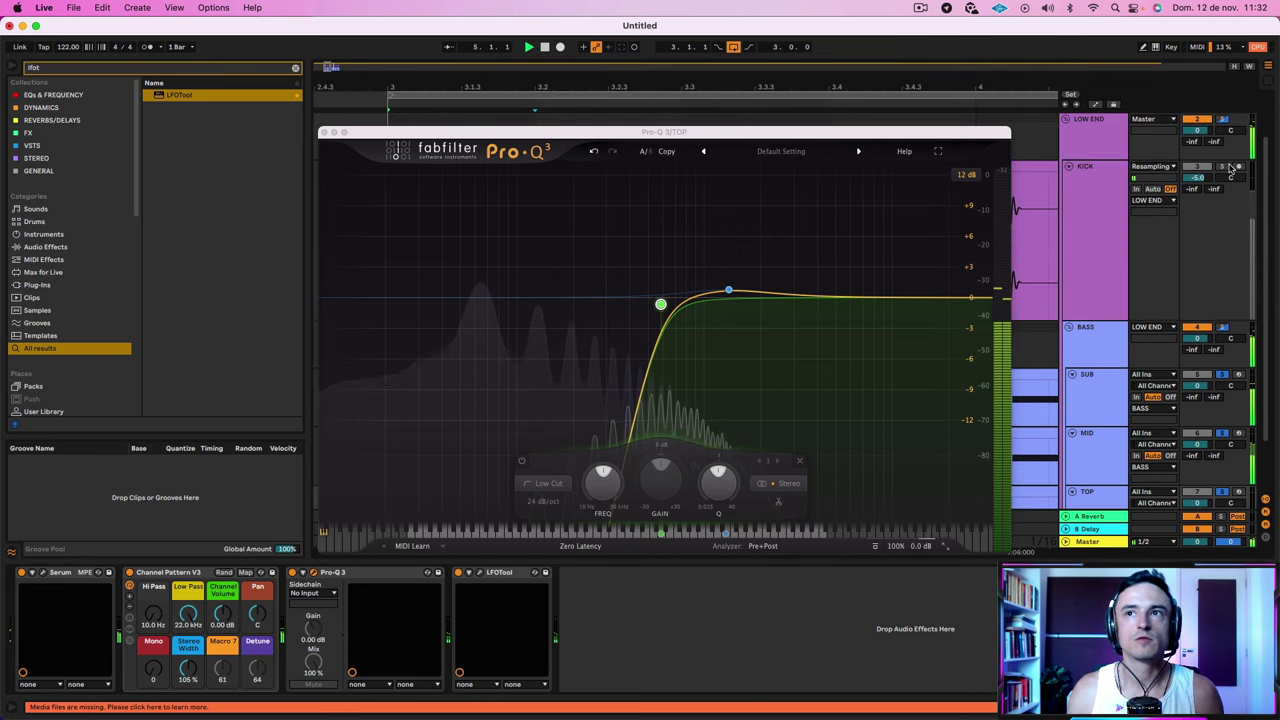
{"action": "left_click", "coordinate": [1223, 167]}
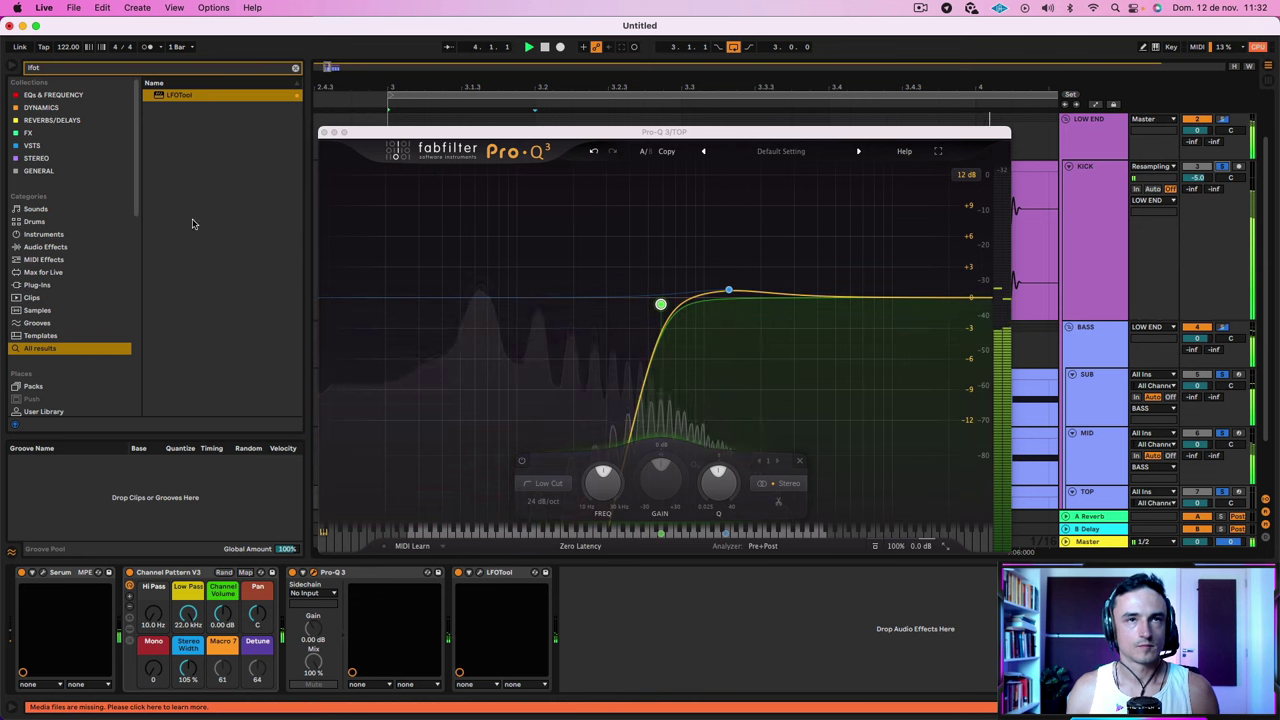
{"action": "left_click", "coordinate": [324, 132]}
{"action": "key", "text": "space"}
Select the BASS group, open its LFOTool, and examine the sidechain volume curve during playback
{"action": "left_click", "coordinate": [1094, 341]}
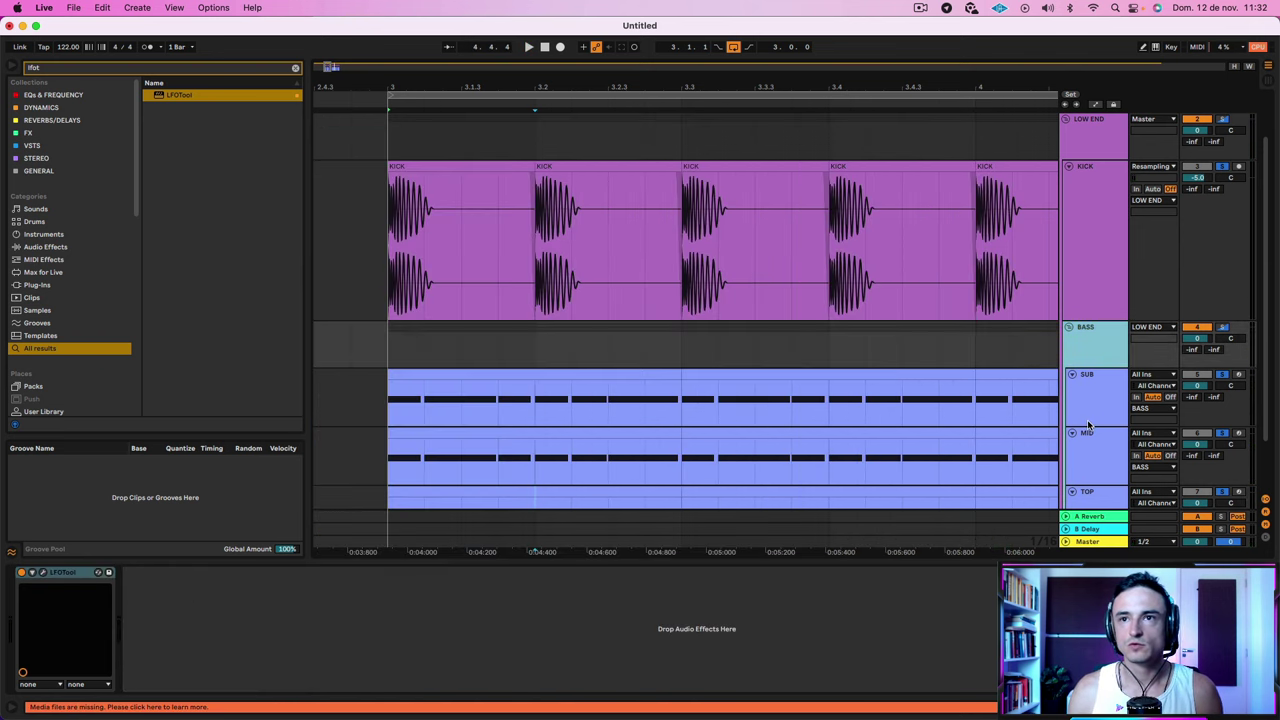
{"action": "scroll", "coordinate": [1089, 425], "scroll_direction": "down", "scroll_amount": 2}
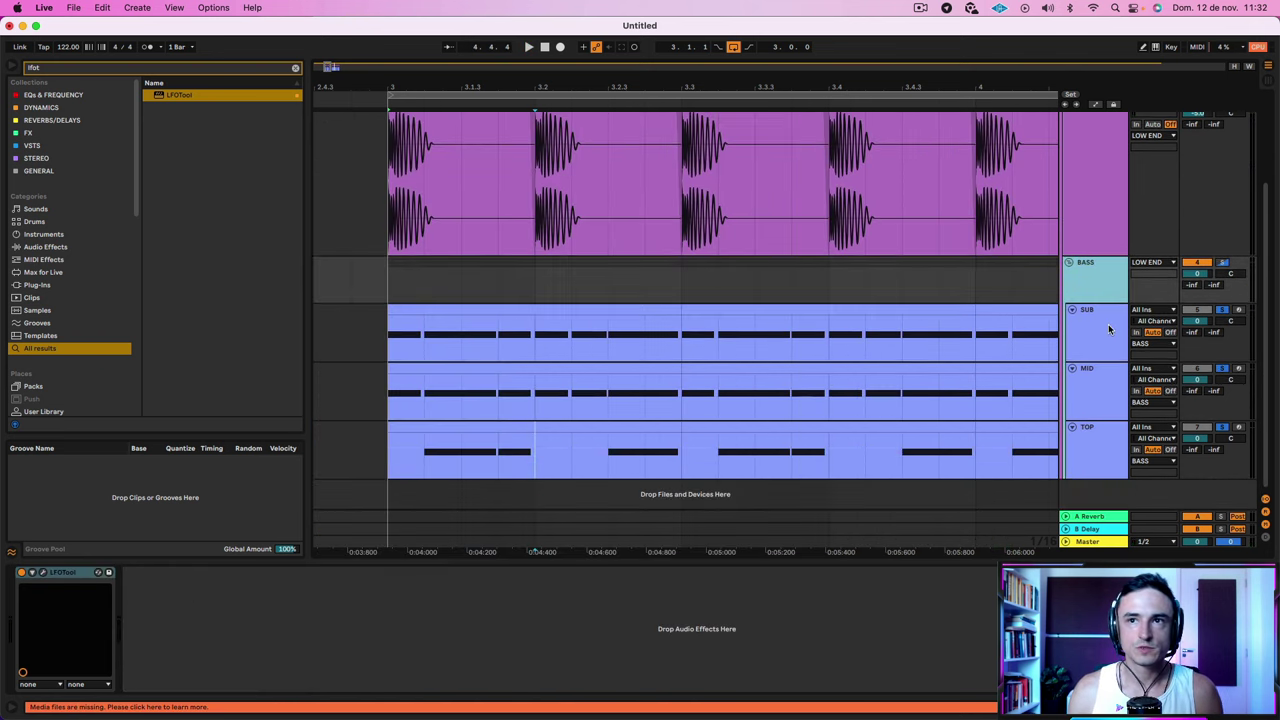
{"action": "left_click", "coordinate": [43, 572]}
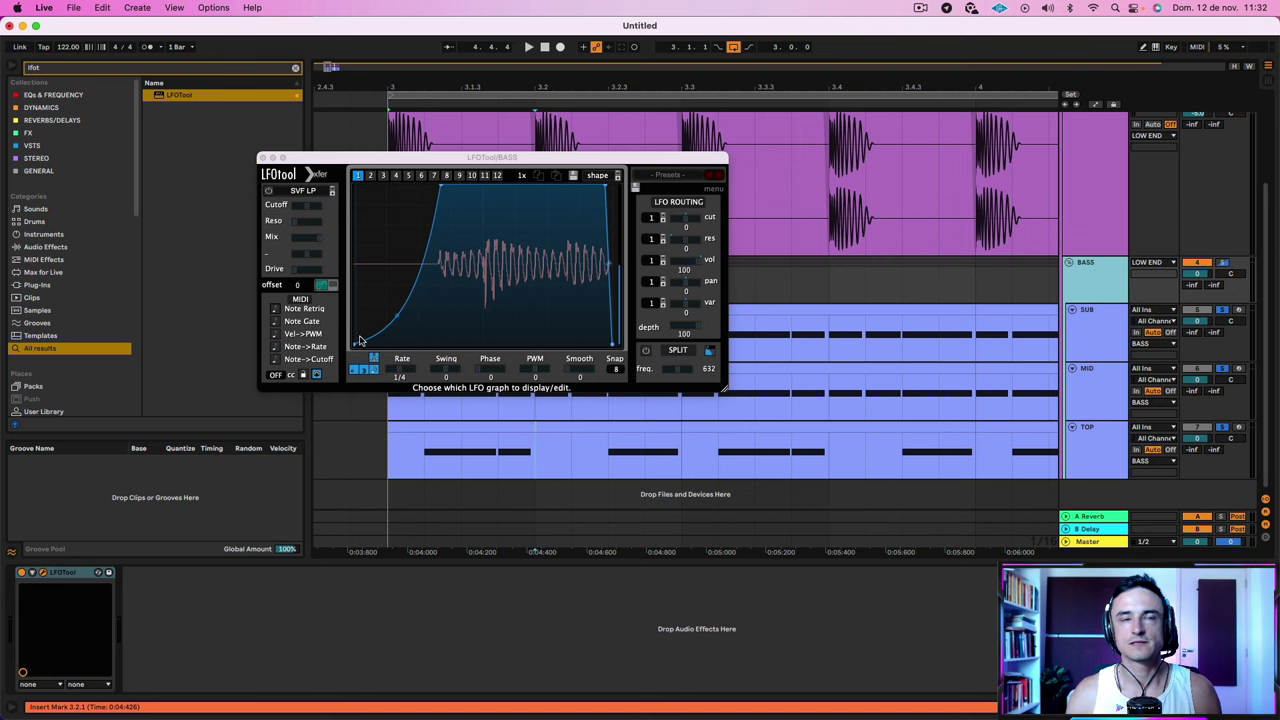
{"action": "key", "text": "space"}
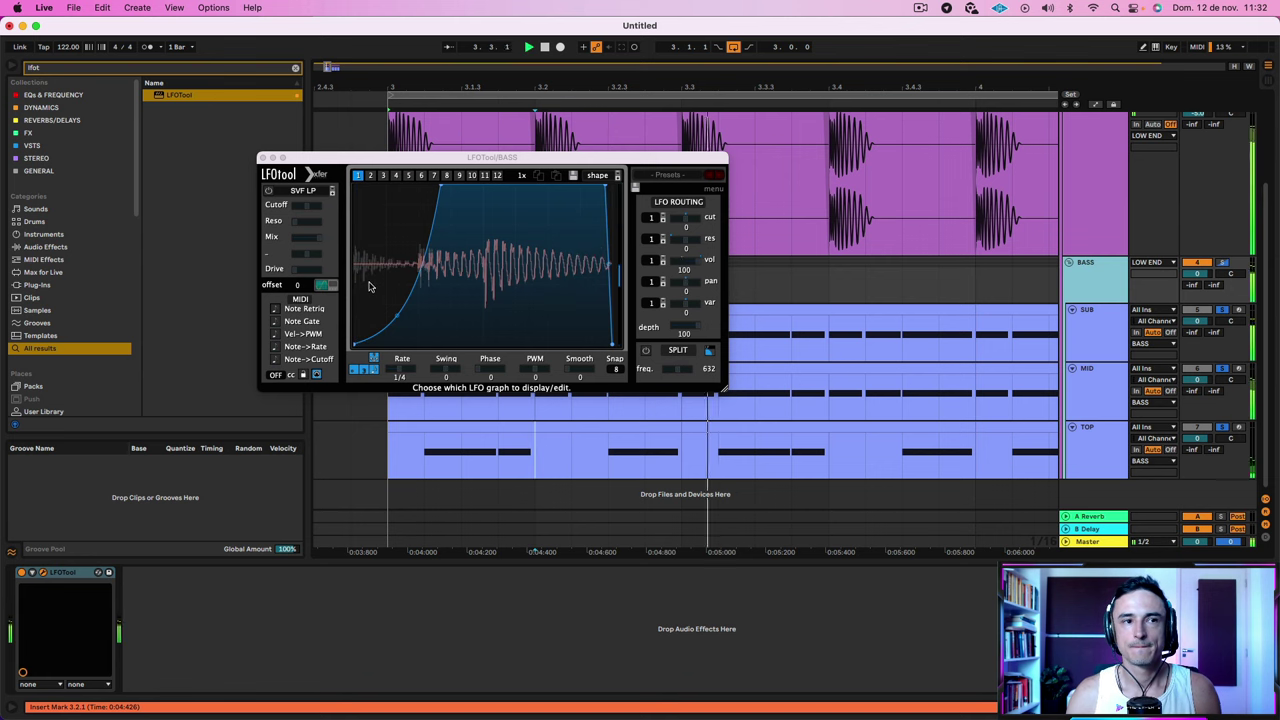
Compare the BASS group with its LFOTool bypassed and active, and shift the upper point of its rising volume curve
{"action": "left_click", "coordinate": [22, 576]}
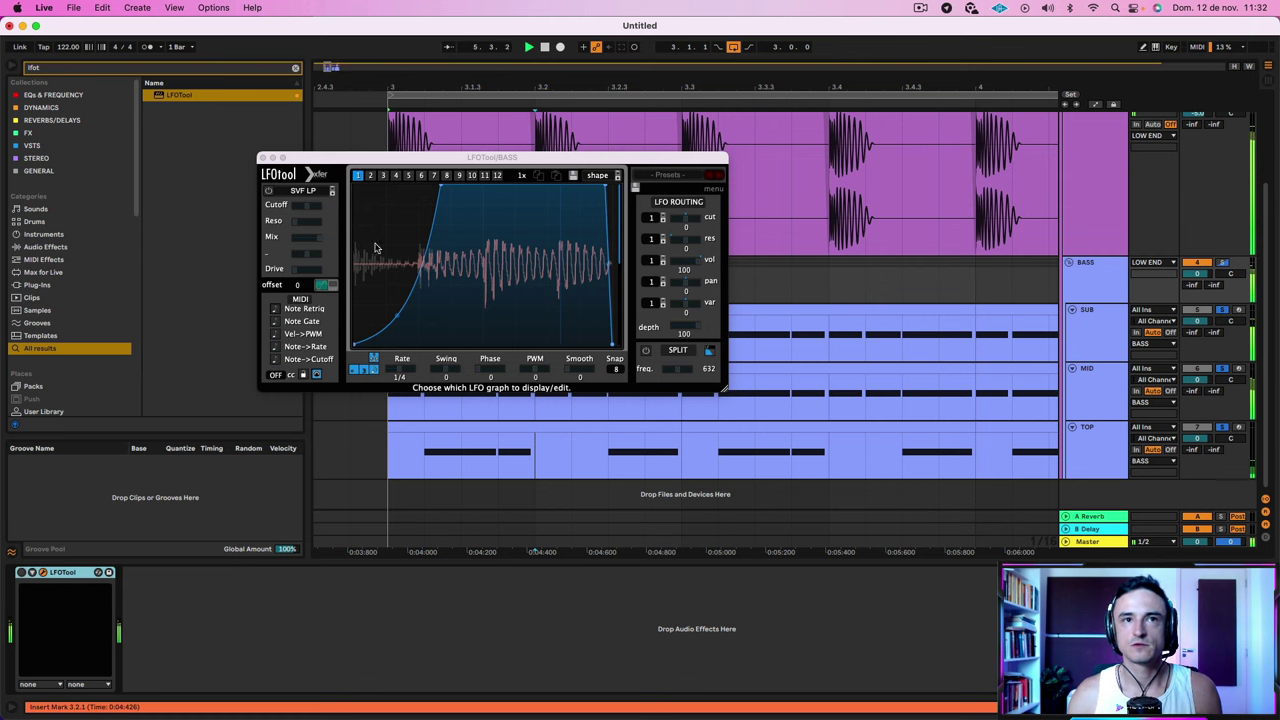
{"action": "left_click", "coordinate": [1084, 283]}
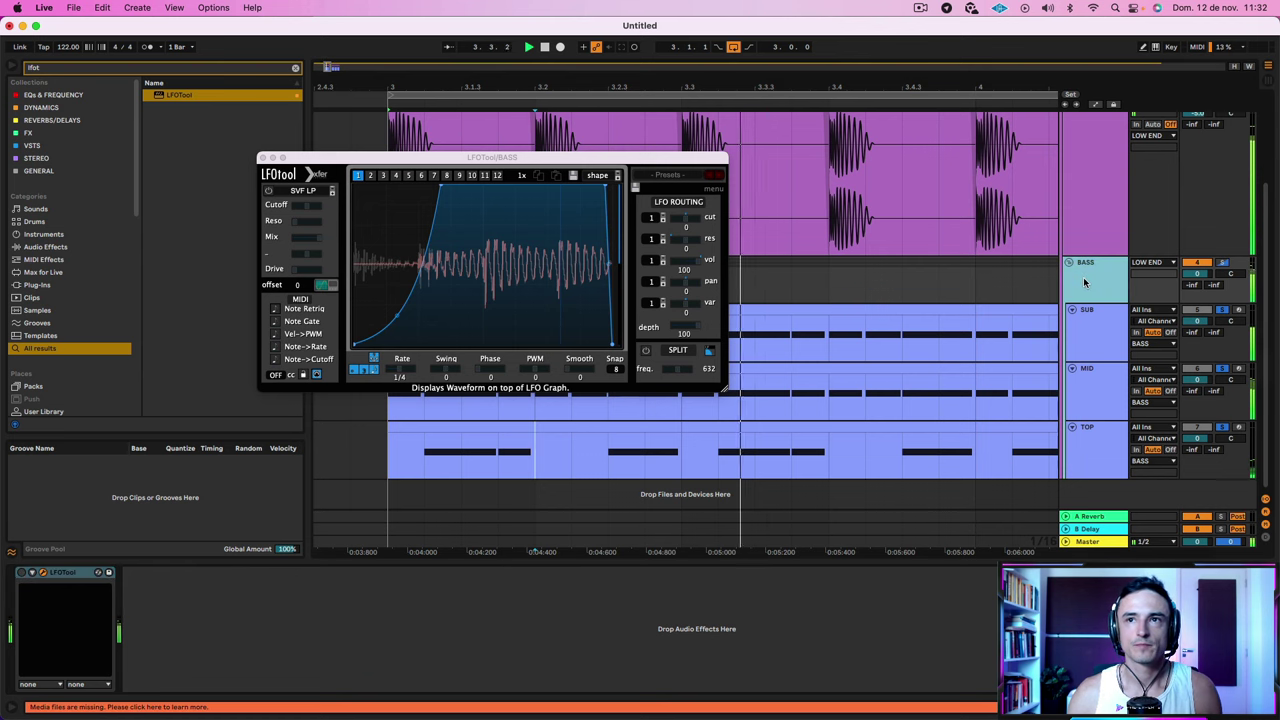
{"action": "left_click", "coordinate": [22, 573]}
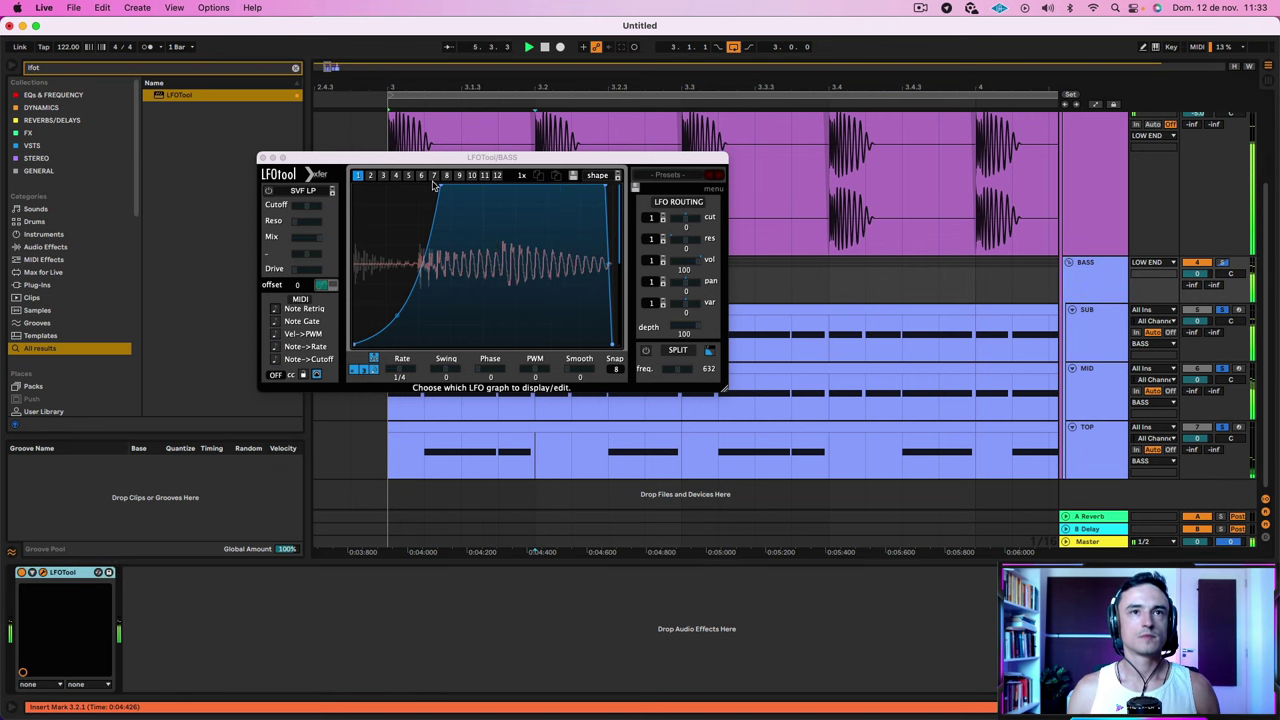
{"action": "left_click_drag", "start_coordinate": [443, 190], "coordinate": [483, 178]}
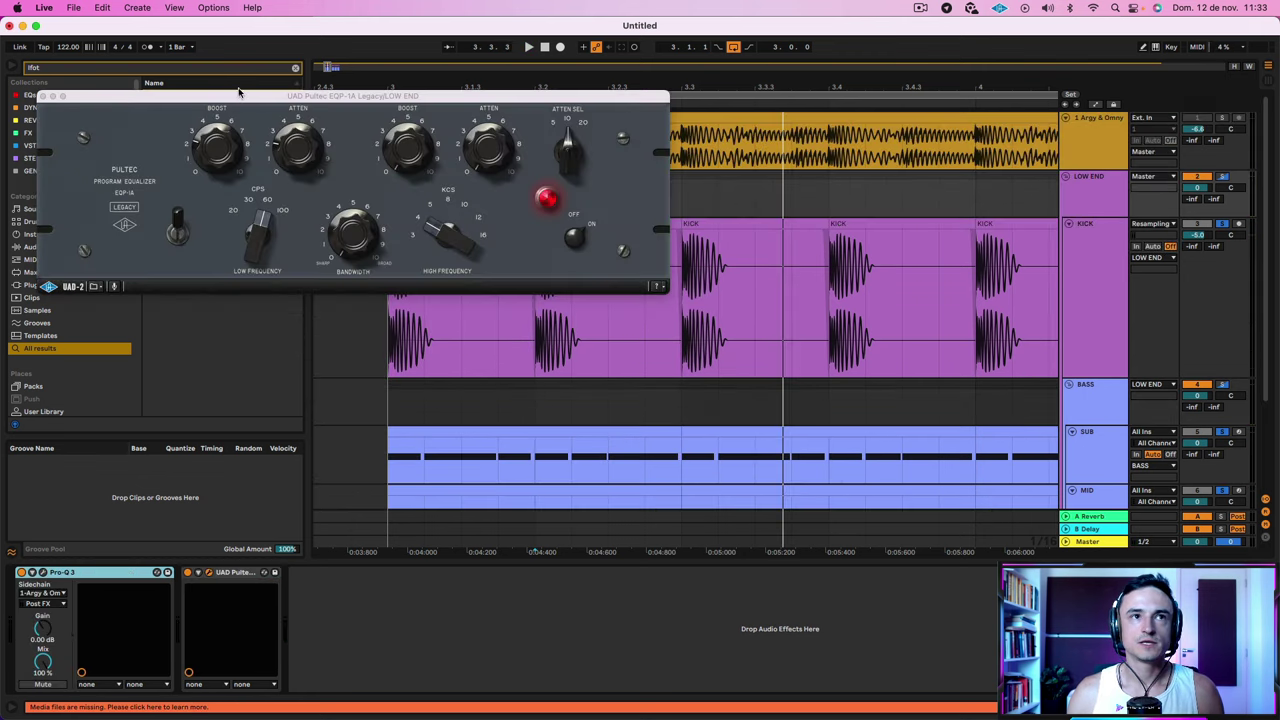
Show the LOW END group's UAD Pultec EQP-1A and compare the sound with it bypassed and active
{"action": "left_click_drag", "start_coordinate": [238, 92], "coordinate": [530, 192]}
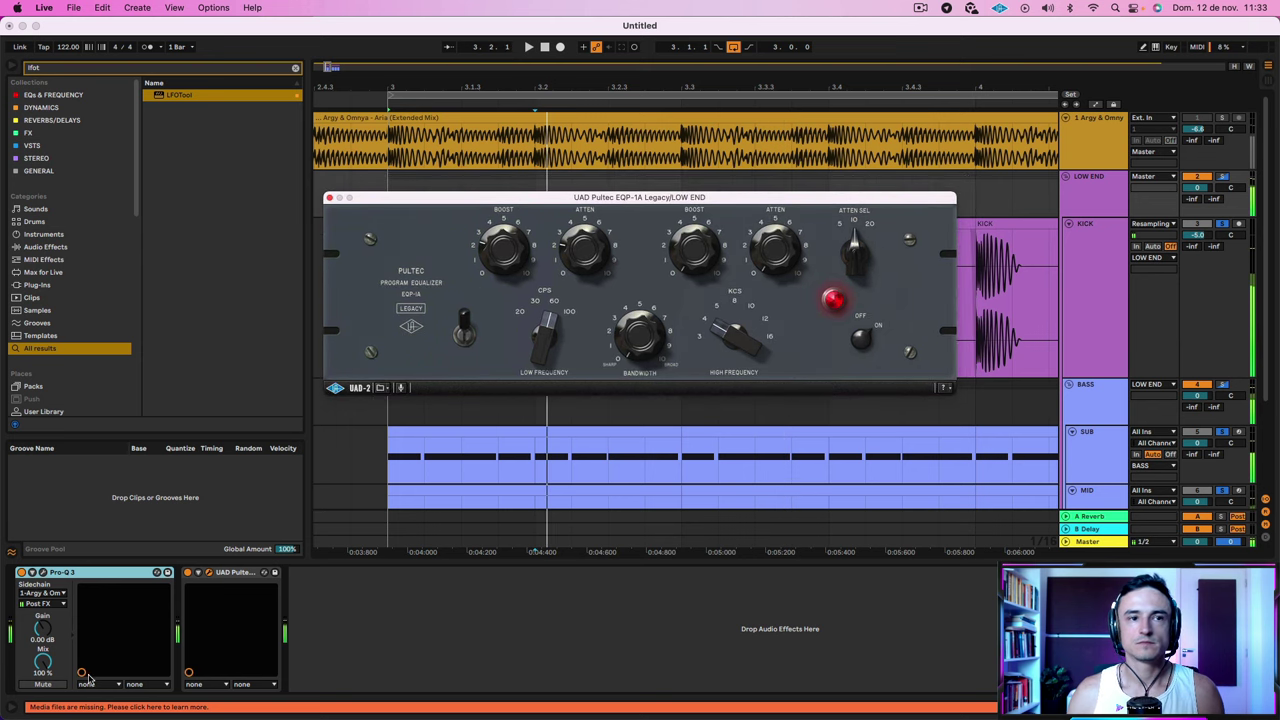
{"action": "left_click", "coordinate": [187, 573]}
{"action": "key", "text": "space"}
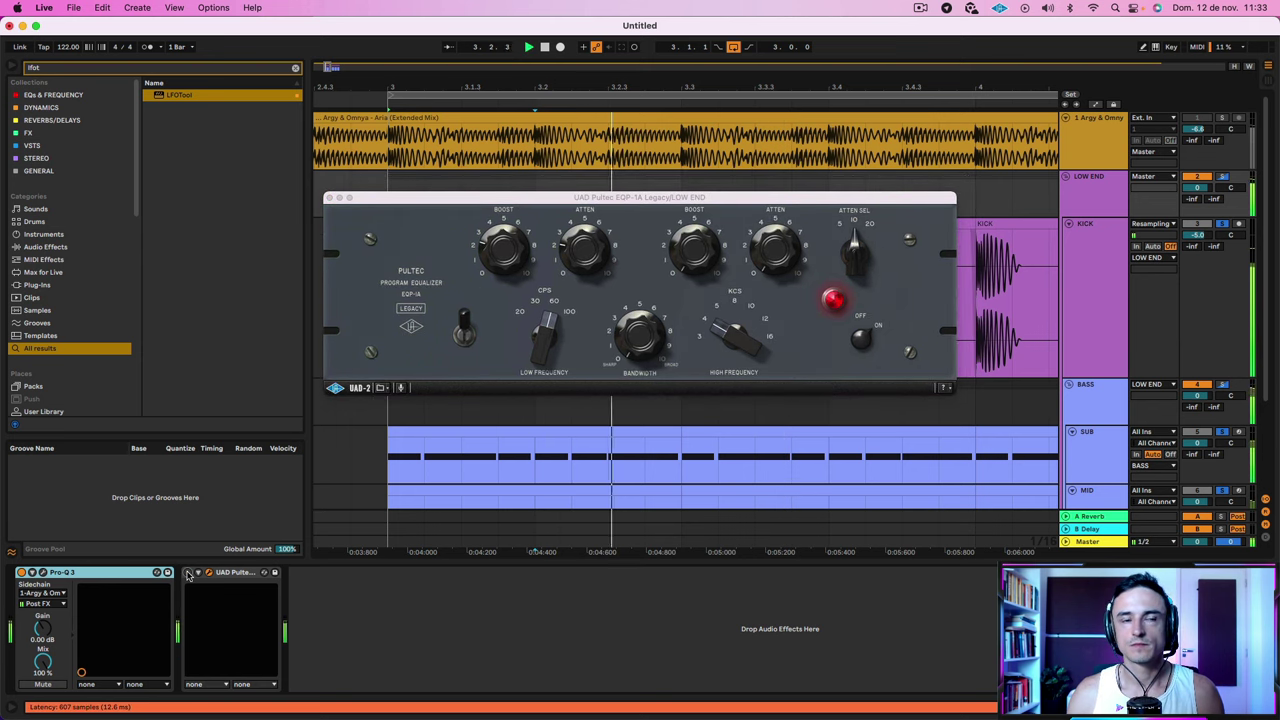
{"action": "left_click", "coordinate": [187, 573]}
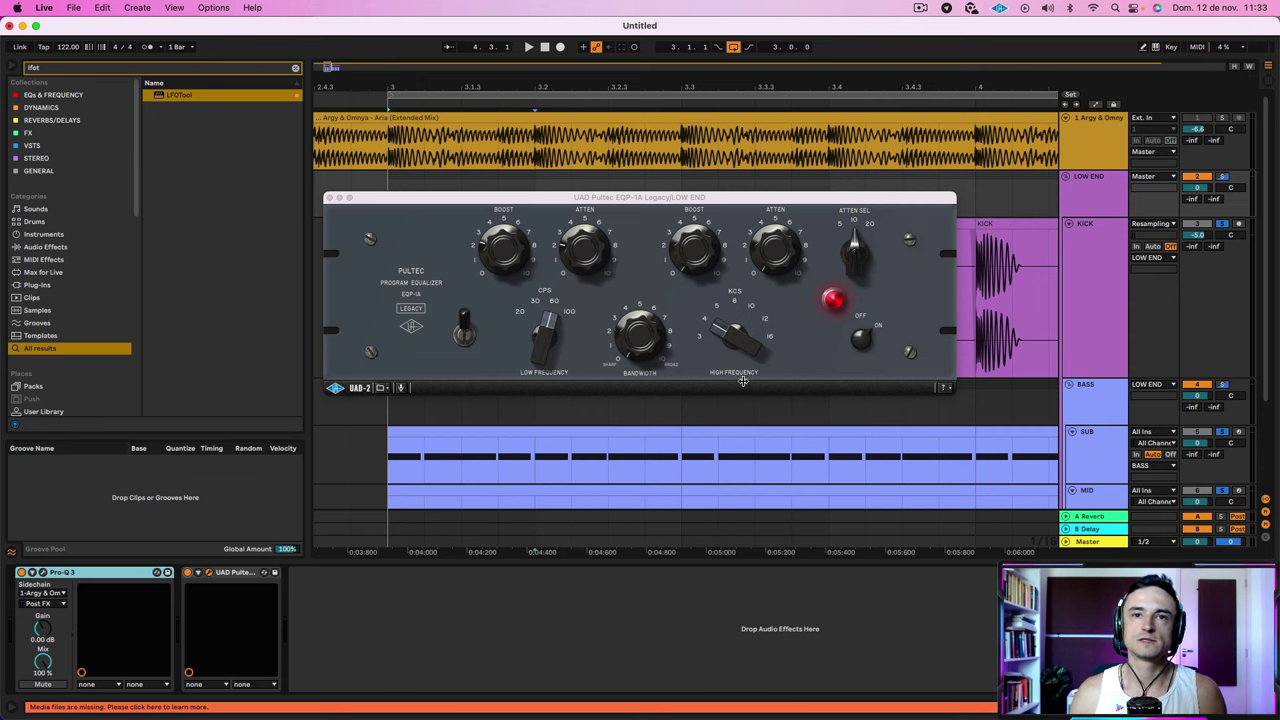
Add a Pro-Q 3 after the Pultec on LOW END, with a low shelf boost and a bell cut of about 4.3 dB near 111 Hz
{"action": "left_click_drag", "start_coordinate": [616, 203], "coordinate": [628, 203]}
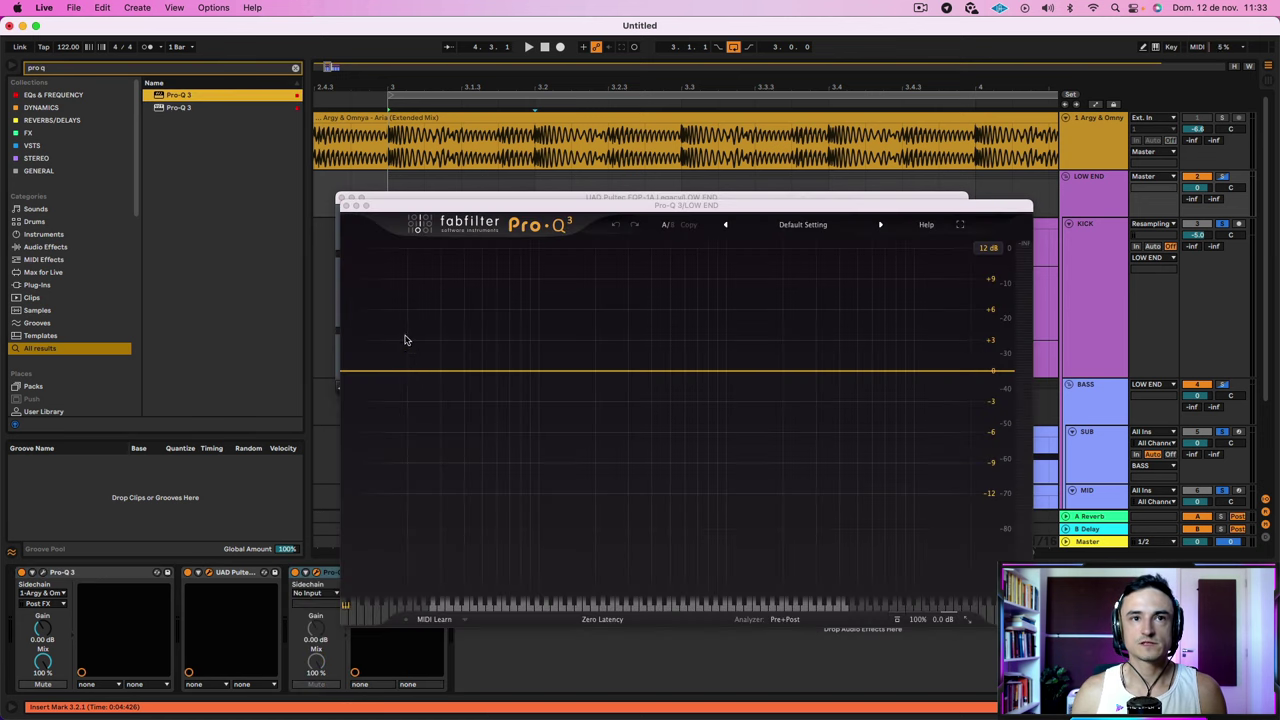
{"action": "left_click_drag", "start_coordinate": [397, 372], "coordinate": [408, 333]}
{"action": "left_click_drag", "start_coordinate": [528, 369], "coordinate": [526, 404]}
{"action": "left_click_drag", "start_coordinate": [408, 334], "coordinate": [448, 350]}
{"action": "left_click_drag", "start_coordinate": [526, 404], "coordinate": [547, 414]}
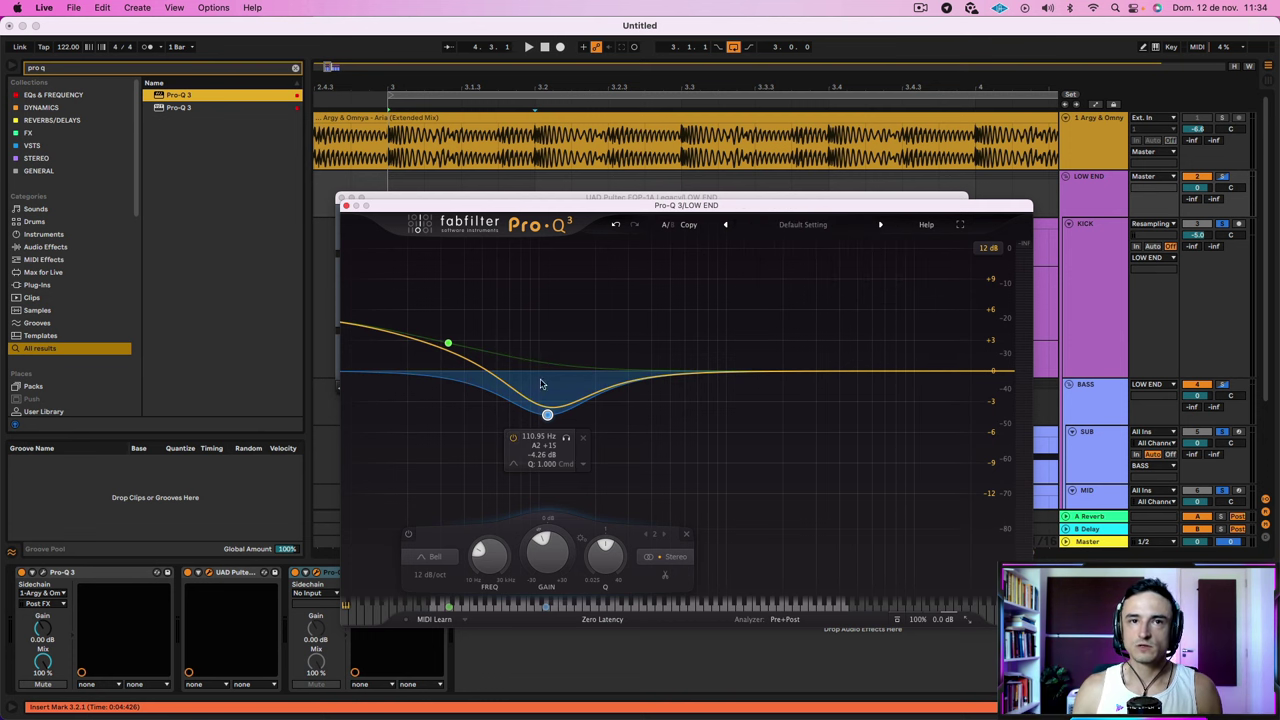
Move the bell cut to about 122 Hz and -4.9 dB, and narrow it to a Q of about 2.5
{"action": "mouse_move", "coordinate": [548, 413]}
{"action": "left_mouse_down"}
{"action": "mouse_move", "coordinate": [529, 403]}
{"action": "mouse_move", "coordinate": [556, 421]}
{"action": "left_mouse_up"}
{"action": "key", "text": "space"}
{"action": "key", "text": "space"}
{"action": "scroll", "coordinate": [541, 404], "scroll_direction": "up", "scroll_amount": 5}
Adjust the low shelf to about 34 Hz and +4.5 dB, audition the EQ curve, and close the Pro-Q 3
{"action": "left_click_drag", "start_coordinate": [448, 343], "coordinate": [452, 353]}
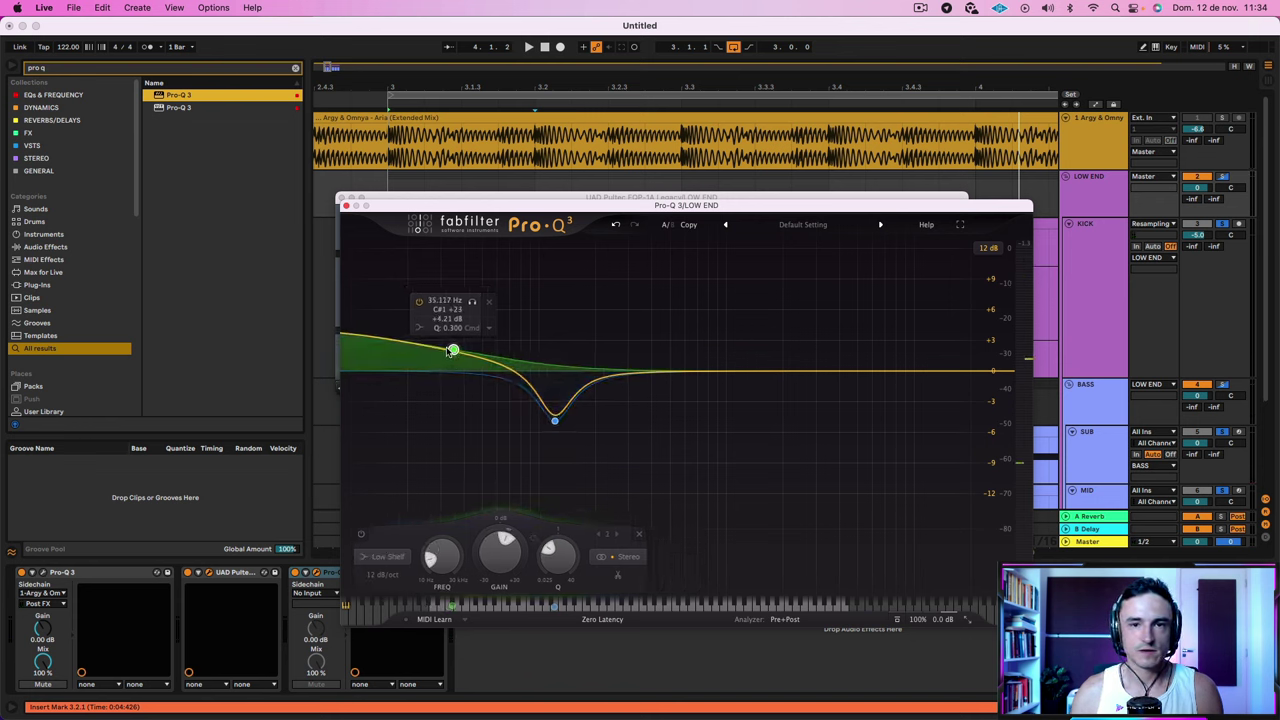
{"action": "key", "text": "space"}
{"action": "left_click_drag", "start_coordinate": [452, 351], "coordinate": [451, 350]}
{"action": "key", "text": "space"}
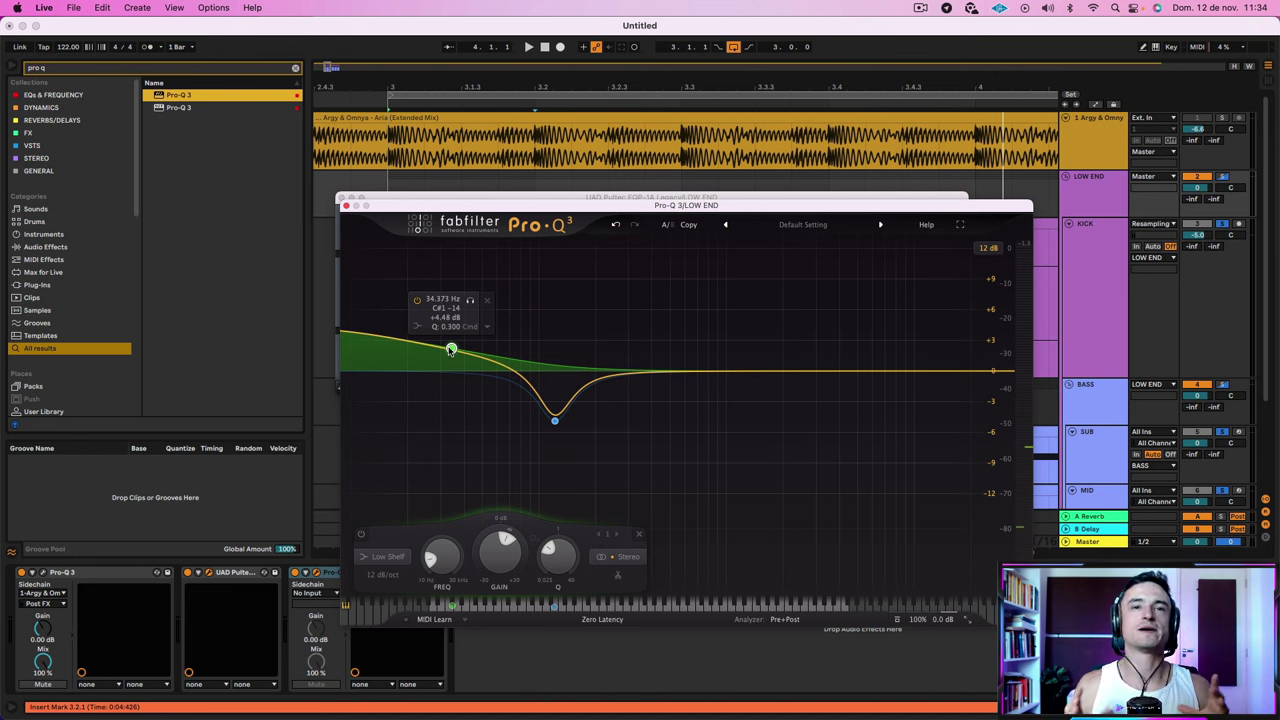
{"action": "key", "text": "space"}
{"action": "key", "text": "space"}
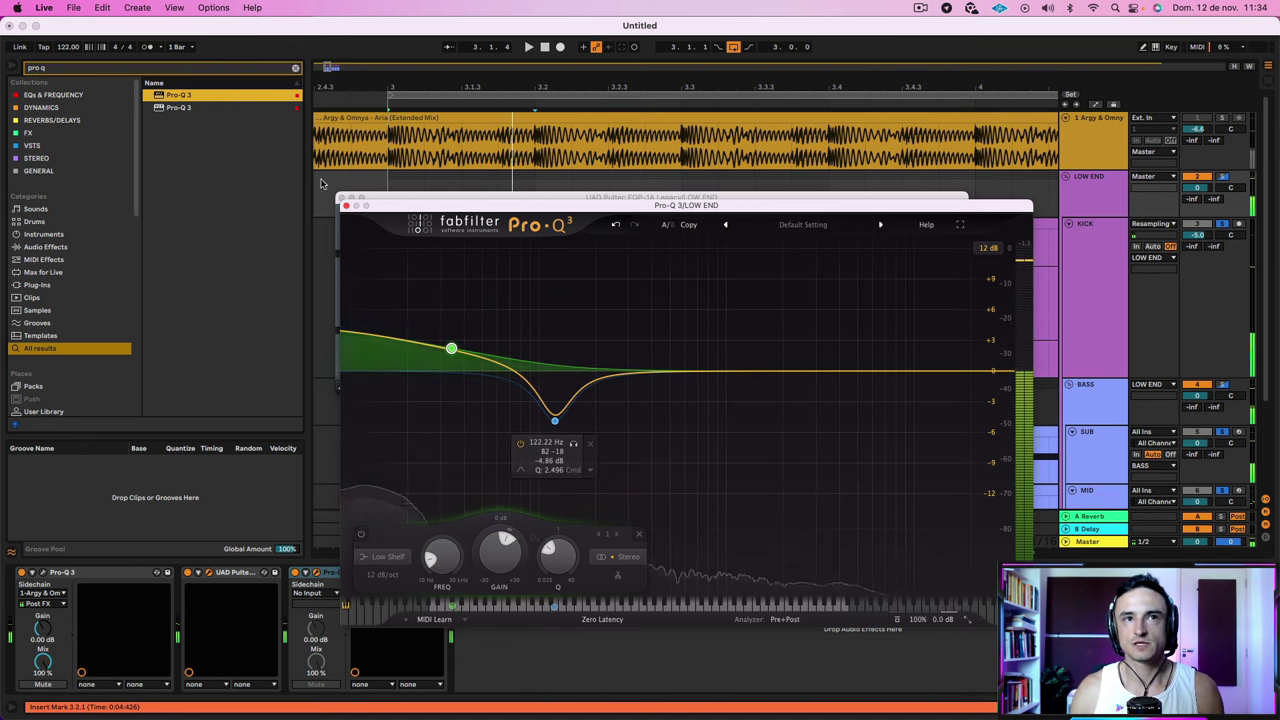
{"action": "left_click", "coordinate": [345, 205]}
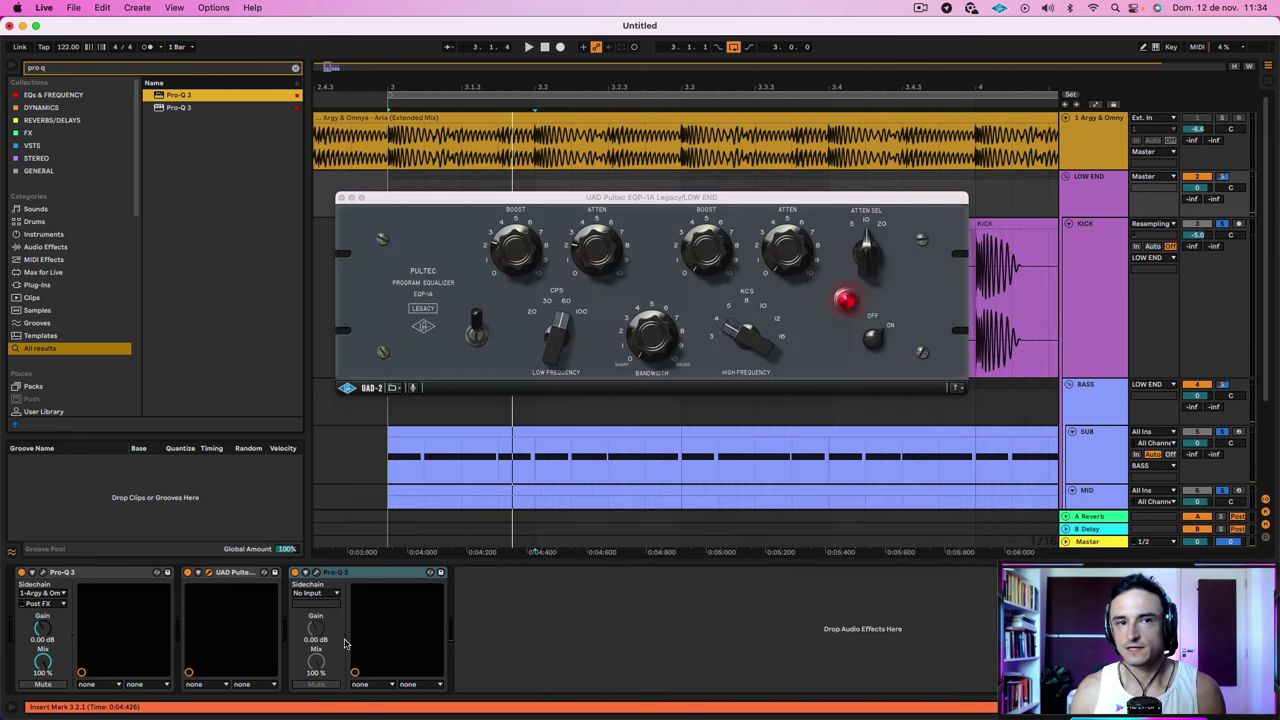
Deactivate the Pro-Q 3 placed after the Pultec on LOW END and close the Pultec EQP-1A window
{"action": "left_click", "coordinate": [296, 576]}
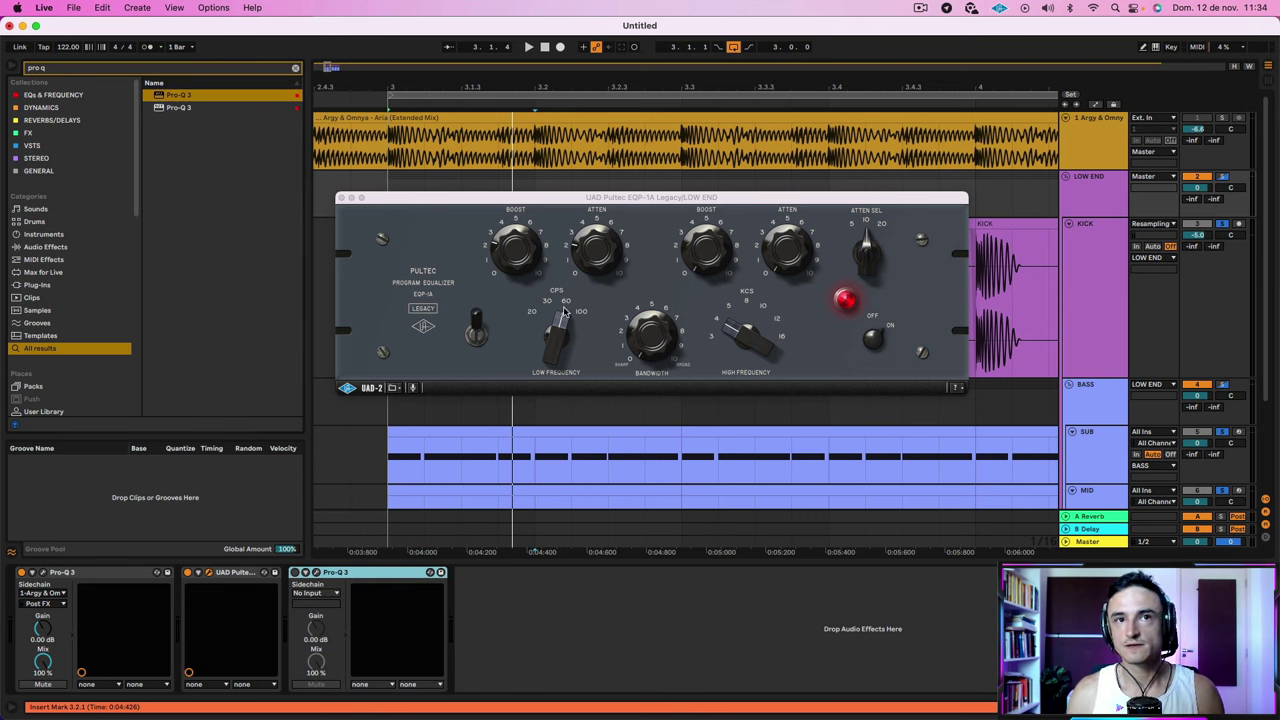
{"action": "left_click", "coordinate": [517, 263]}
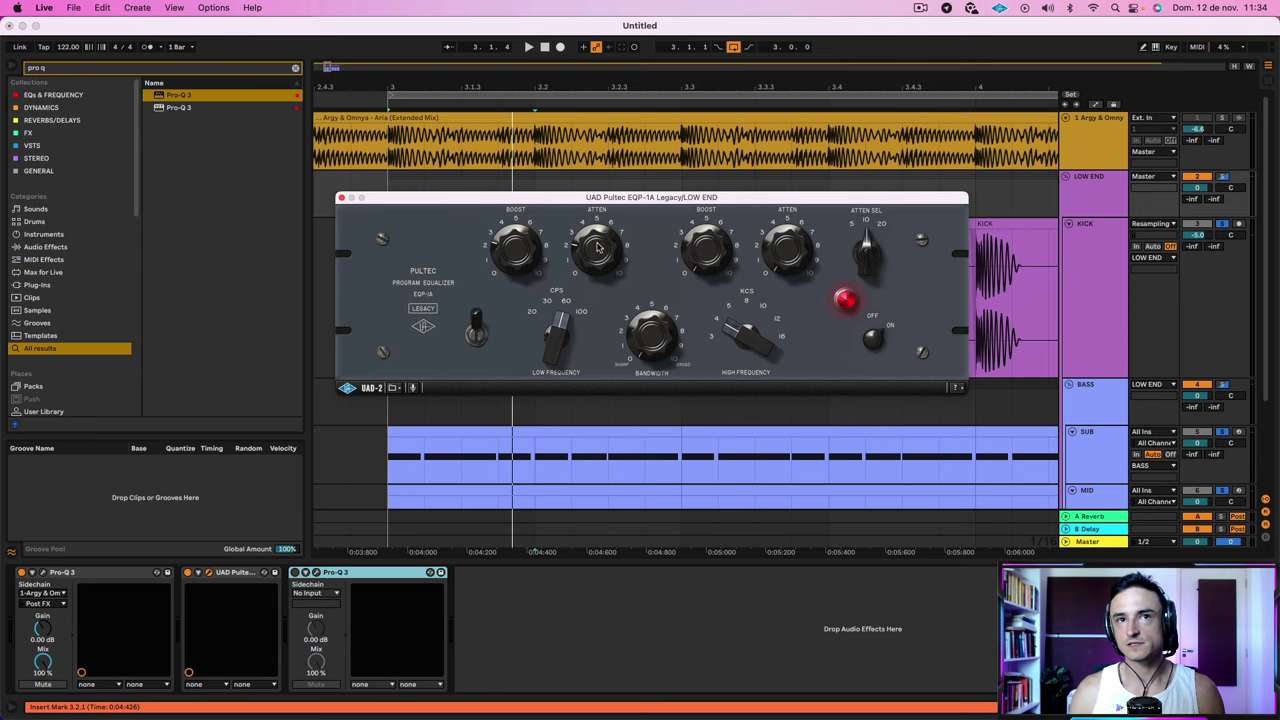
{"action": "left_click", "coordinate": [342, 199]}
Audition the soloed LOW END group, and compare it with the Argy & Omnya reference track played in solo
{"action": "key", "text": "space"}
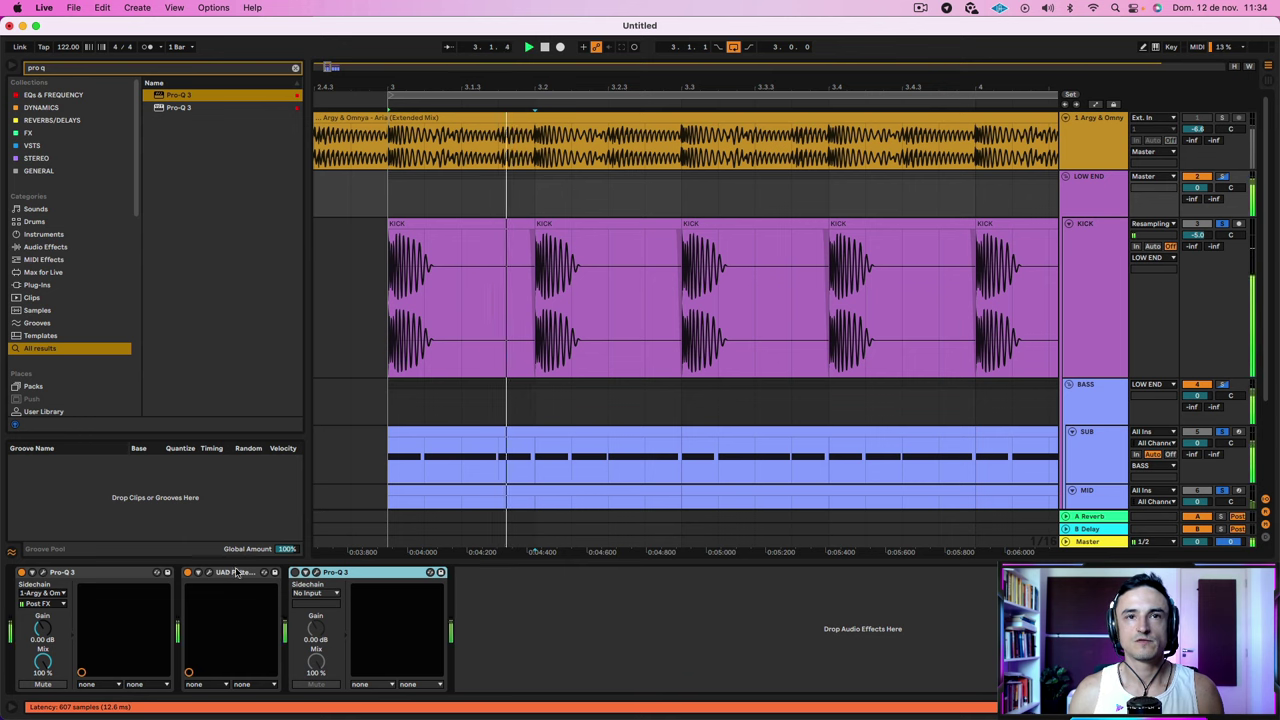
{"action": "scroll", "coordinate": [1088, 340], "scroll_direction": "down", "scroll_amount": 3}
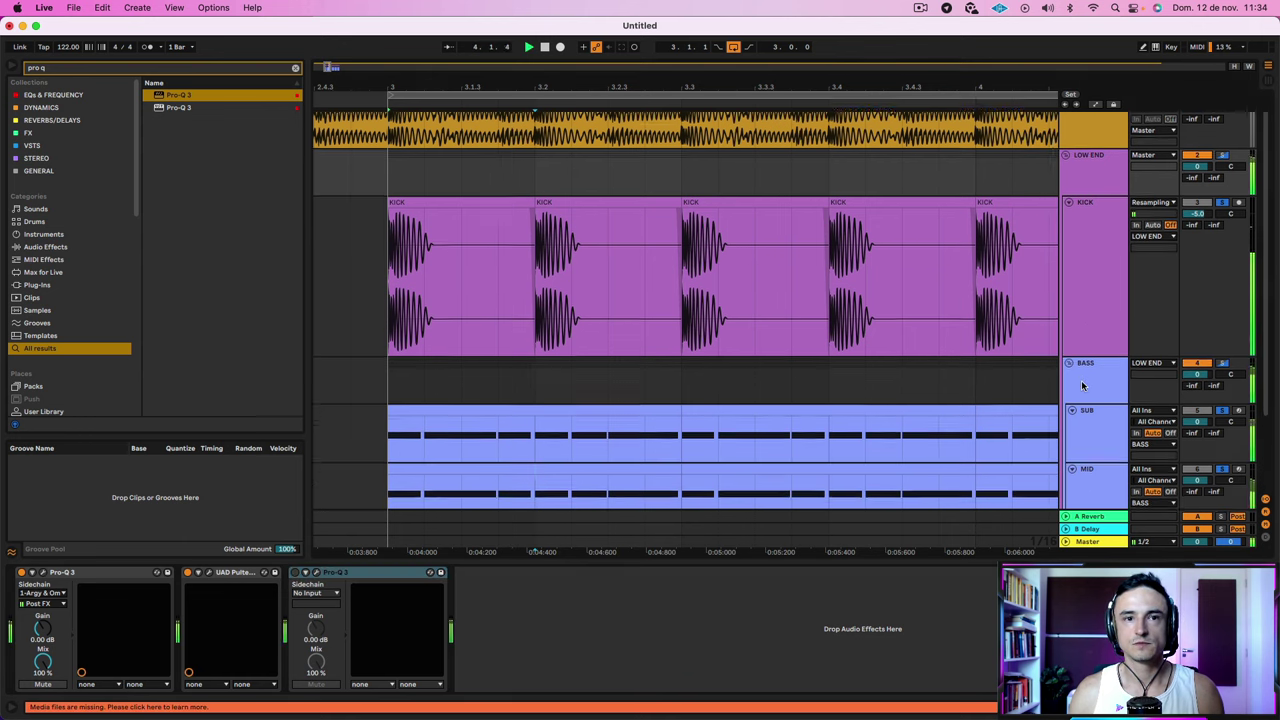
{"action": "scroll", "coordinate": [1082, 386], "scroll_direction": "up", "scroll_amount": 3}
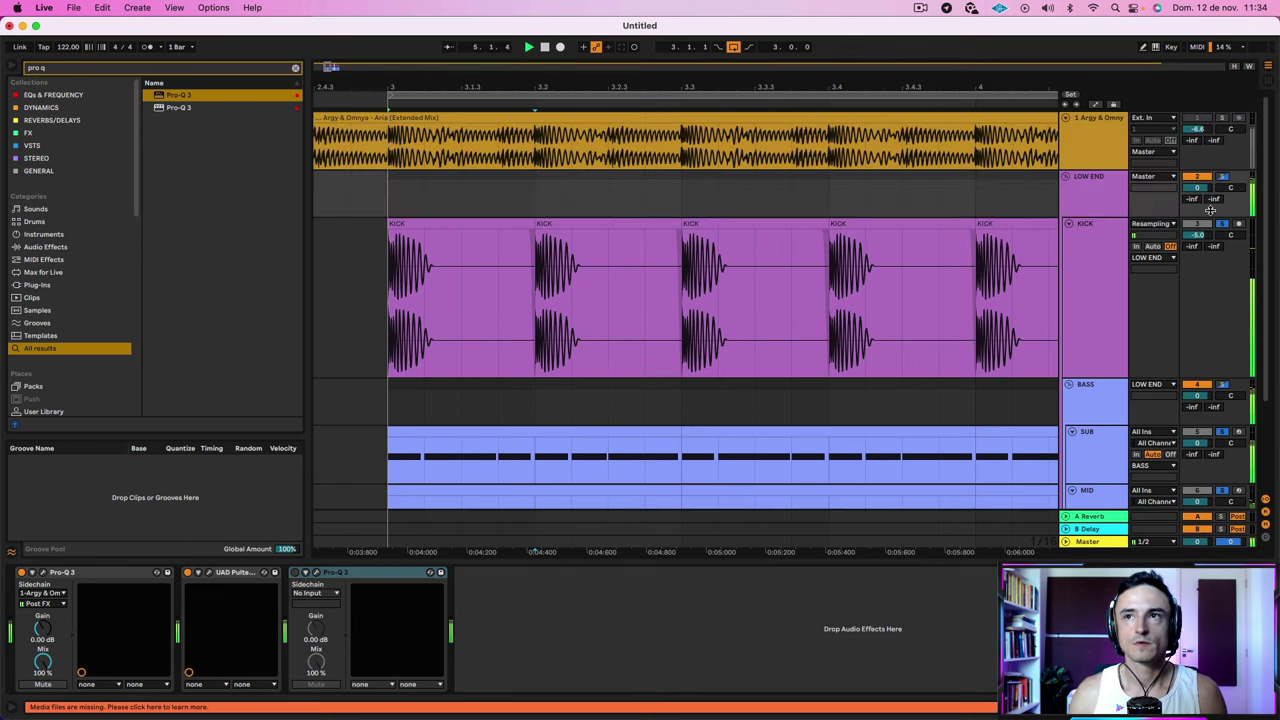
{"action": "key", "text": "space"}
{"action": "left_click", "coordinate": [1224, 178]}
{"action": "left_click", "coordinate": [1221, 119]}
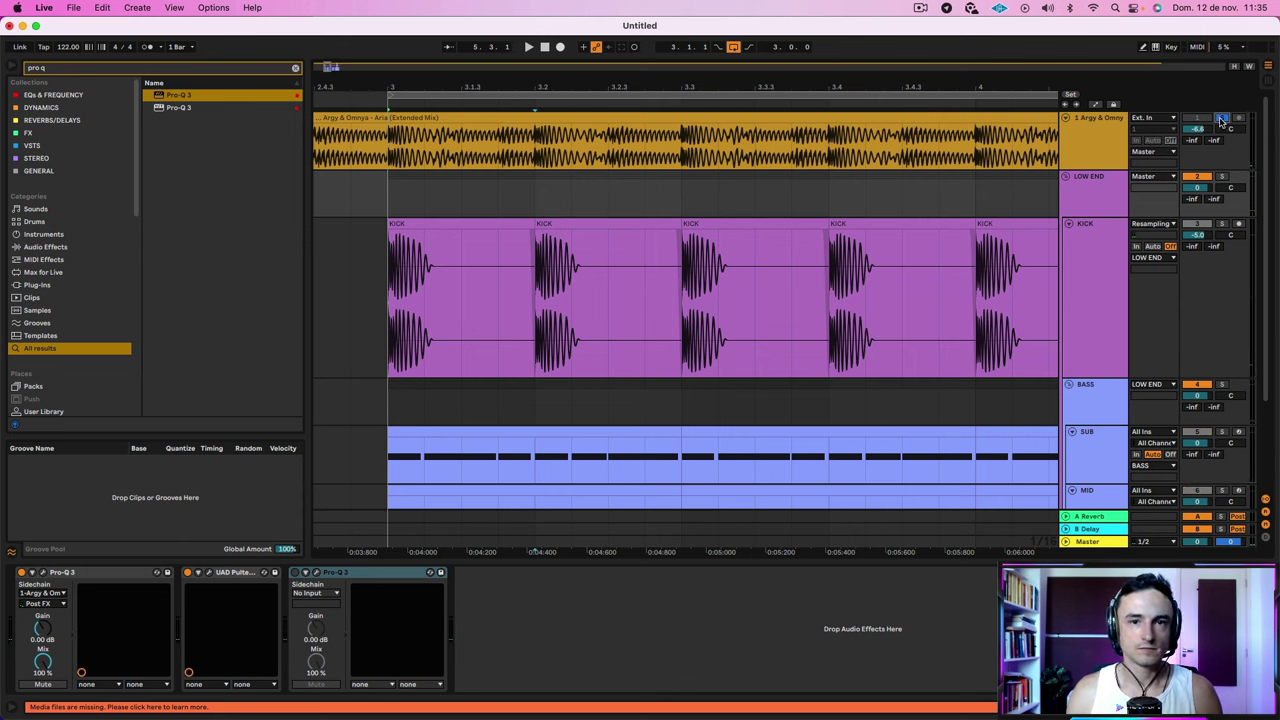
{"action": "key", "text": "space"}
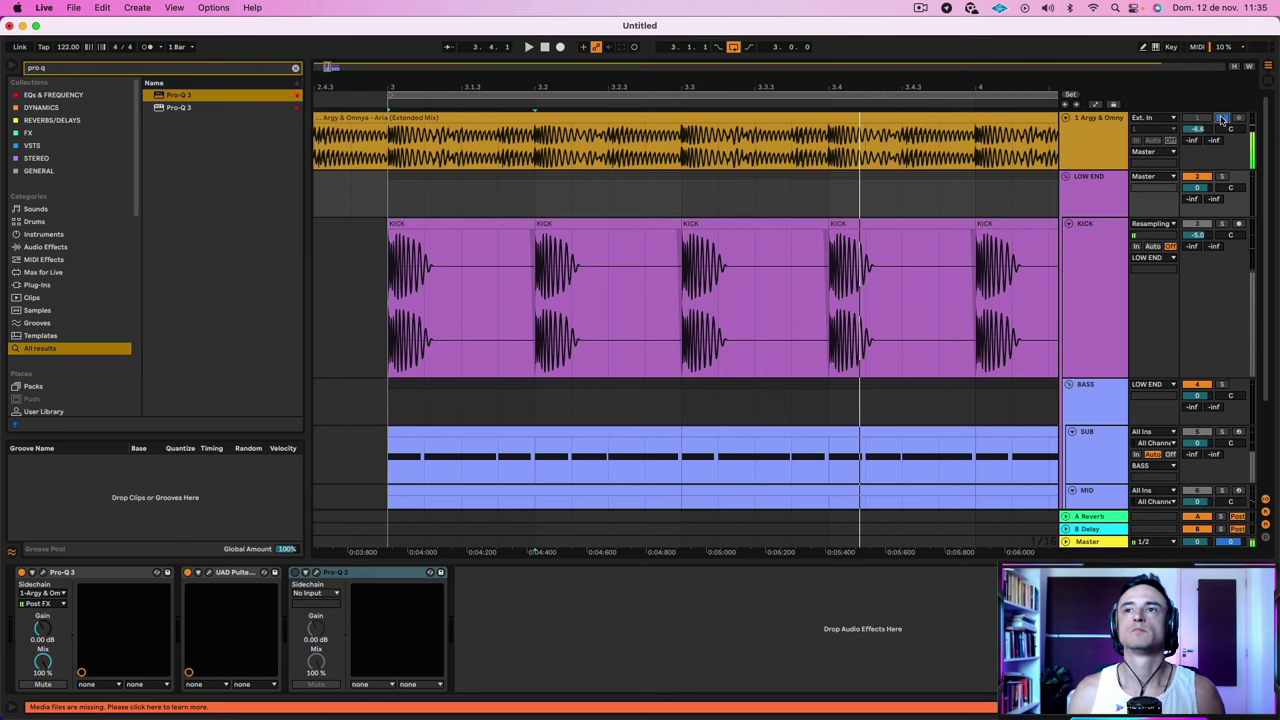
Unsolo the reference track and play the kick with all bass layers, showing the full loop of the KICK, SUB, MID and TOP tracks
{"action": "left_click", "coordinate": [1221, 119]}
{"action": "left_click", "coordinate": [1078, 265]}
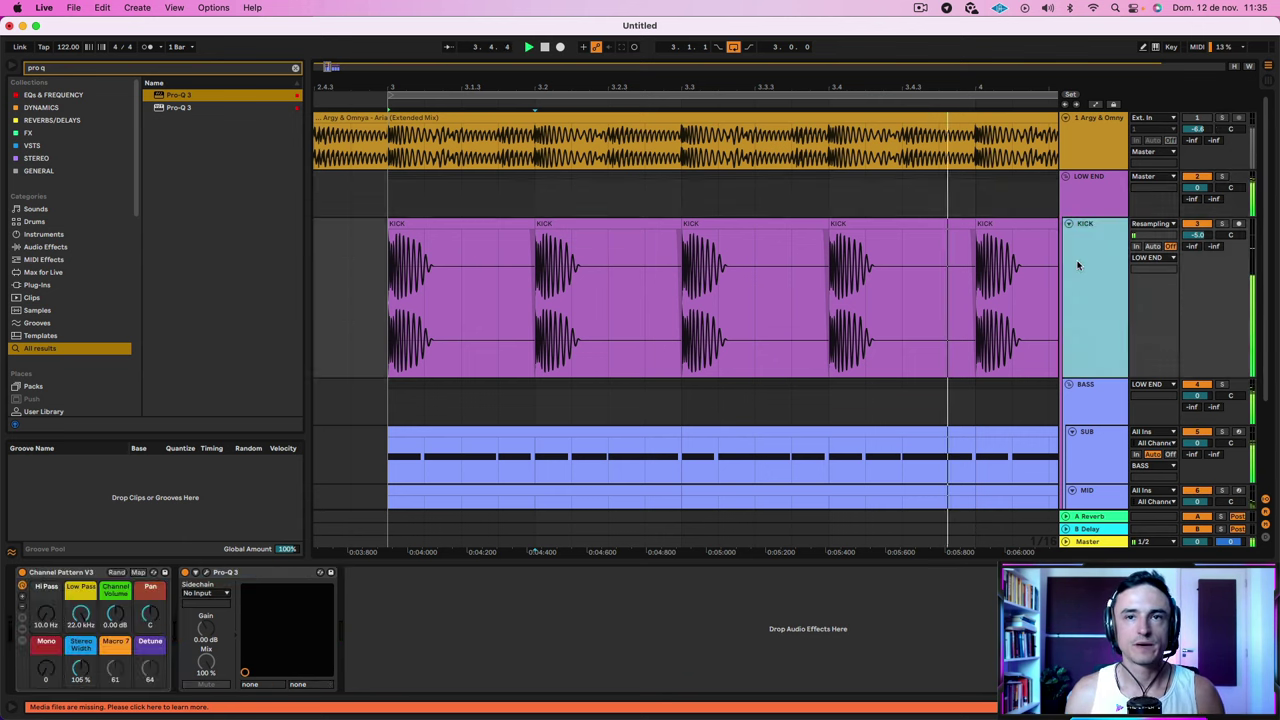
{"action": "scroll", "coordinate": [960, 311], "scroll_direction": "down", "scroll_amount": 3}
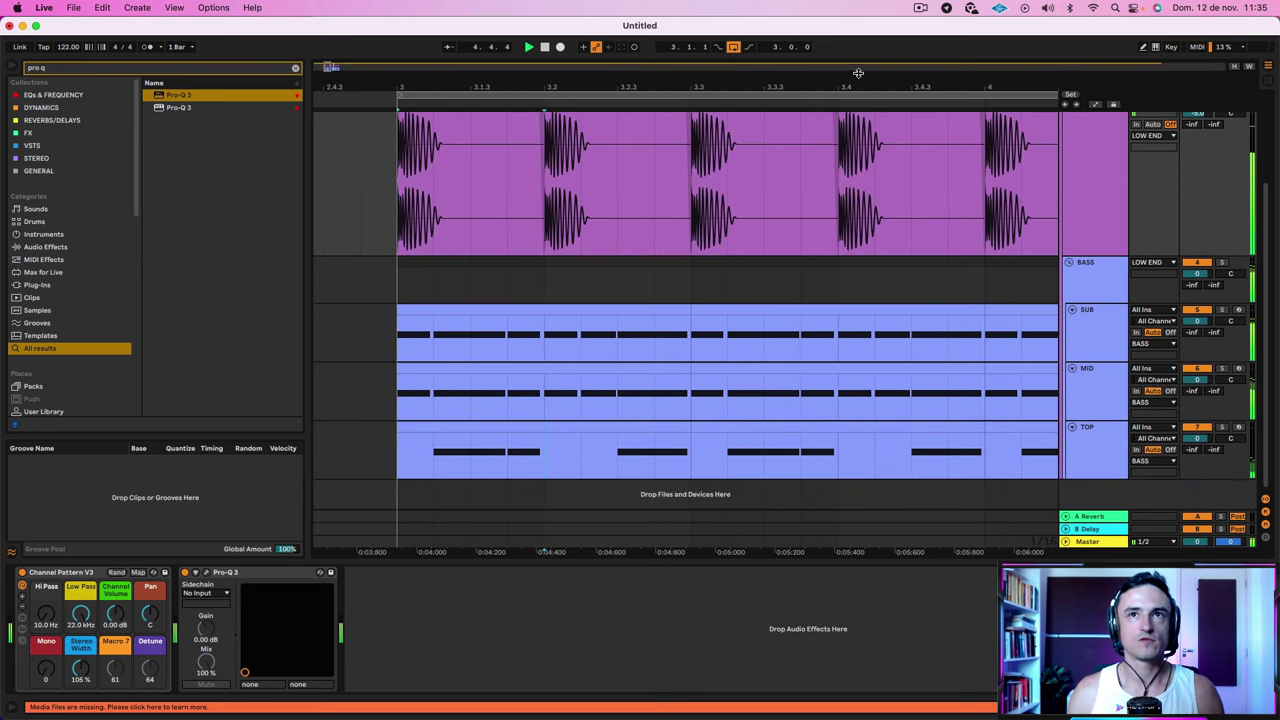
{"action": "left_click_drag", "start_coordinate": [858, 84], "coordinate": [858, 38]}
{"action": "scroll", "coordinate": [858, 365], "scroll_direction": "right", "scroll_amount": 4}
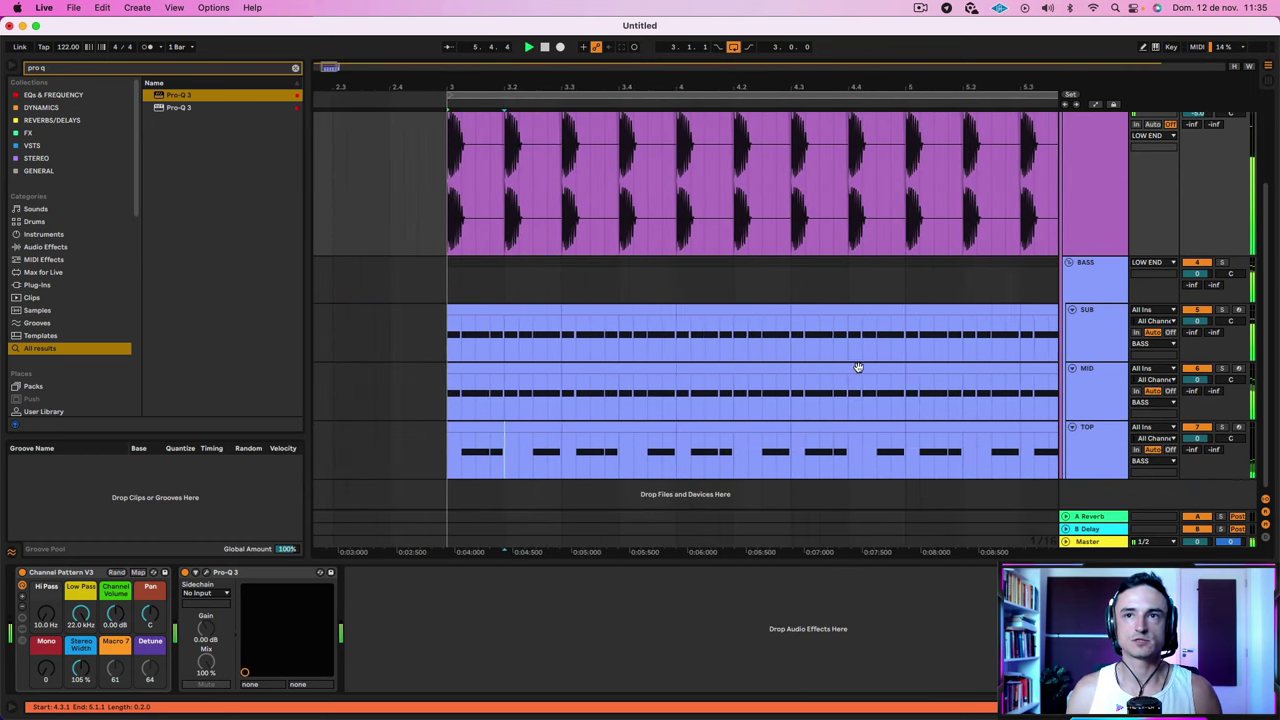
{"action": "scroll", "coordinate": [858, 367], "scroll_direction": "right", "scroll_amount": 3}
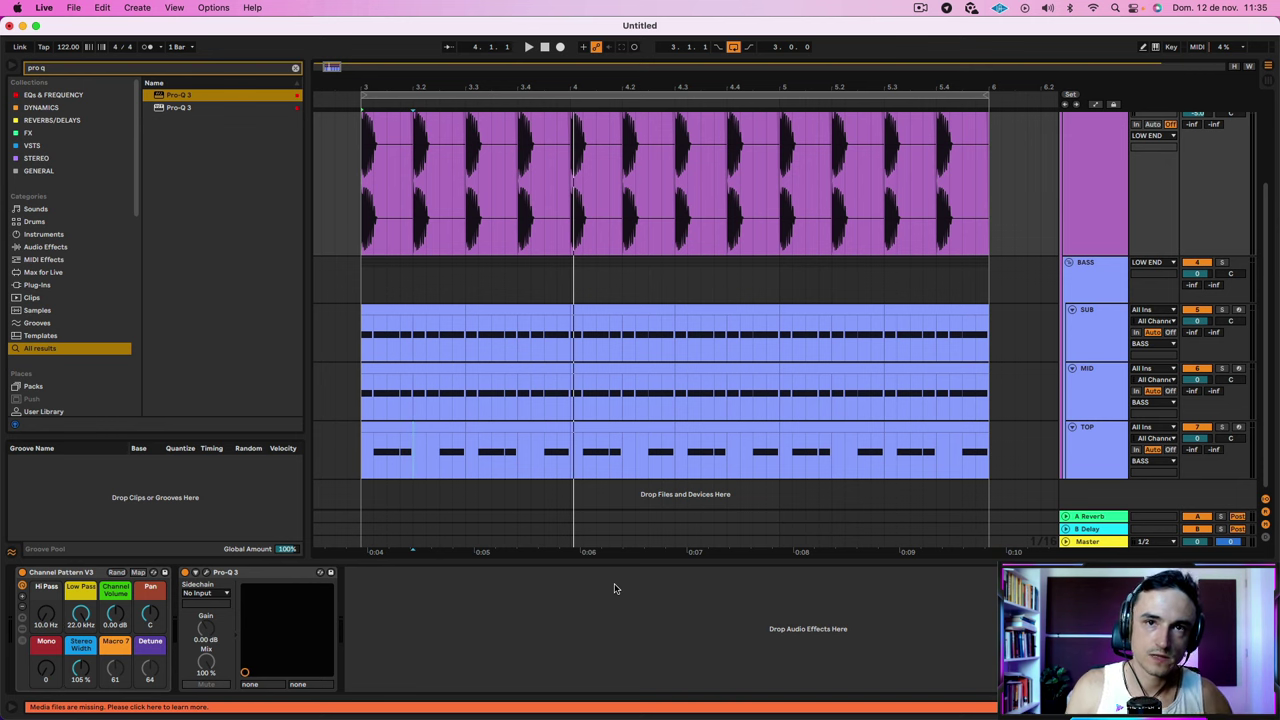
Show the device chains of the SUB, MID and TOP bass tracks one after another
{"action": "left_click", "coordinate": [1092, 356]}
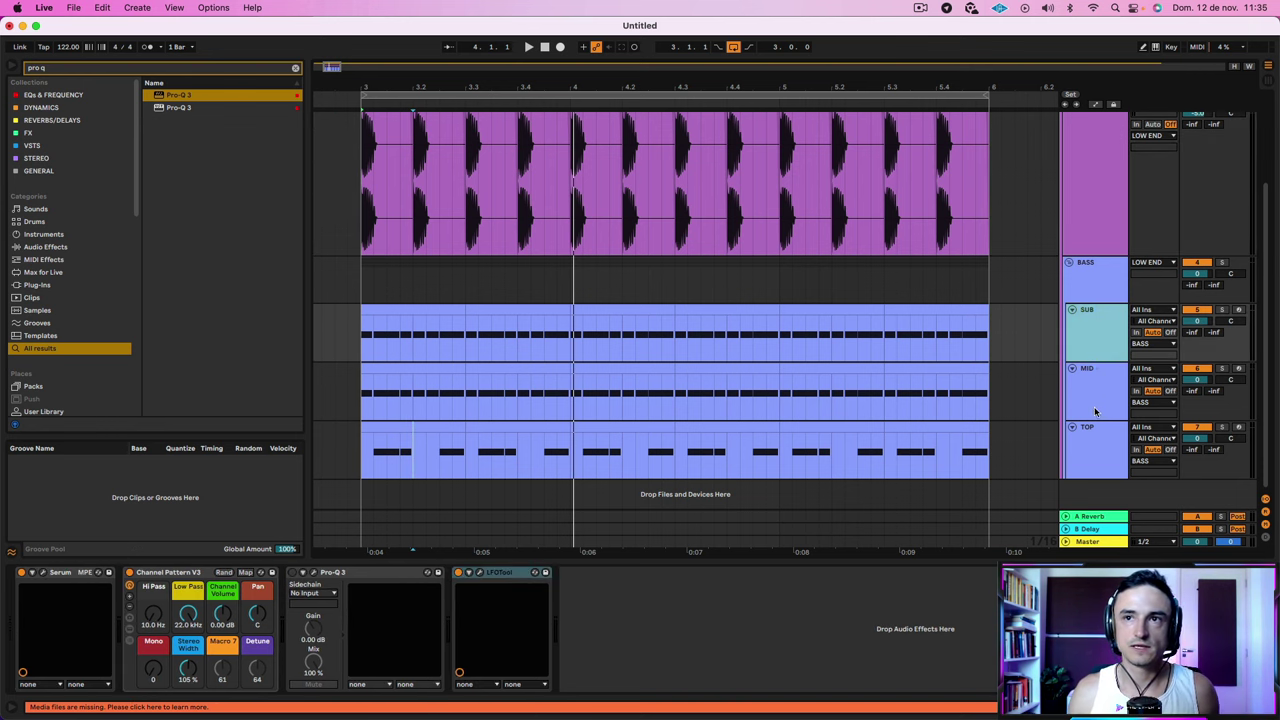
{"action": "left_click", "coordinate": [1094, 408]}
{"action": "left_click", "coordinate": [1093, 447]}
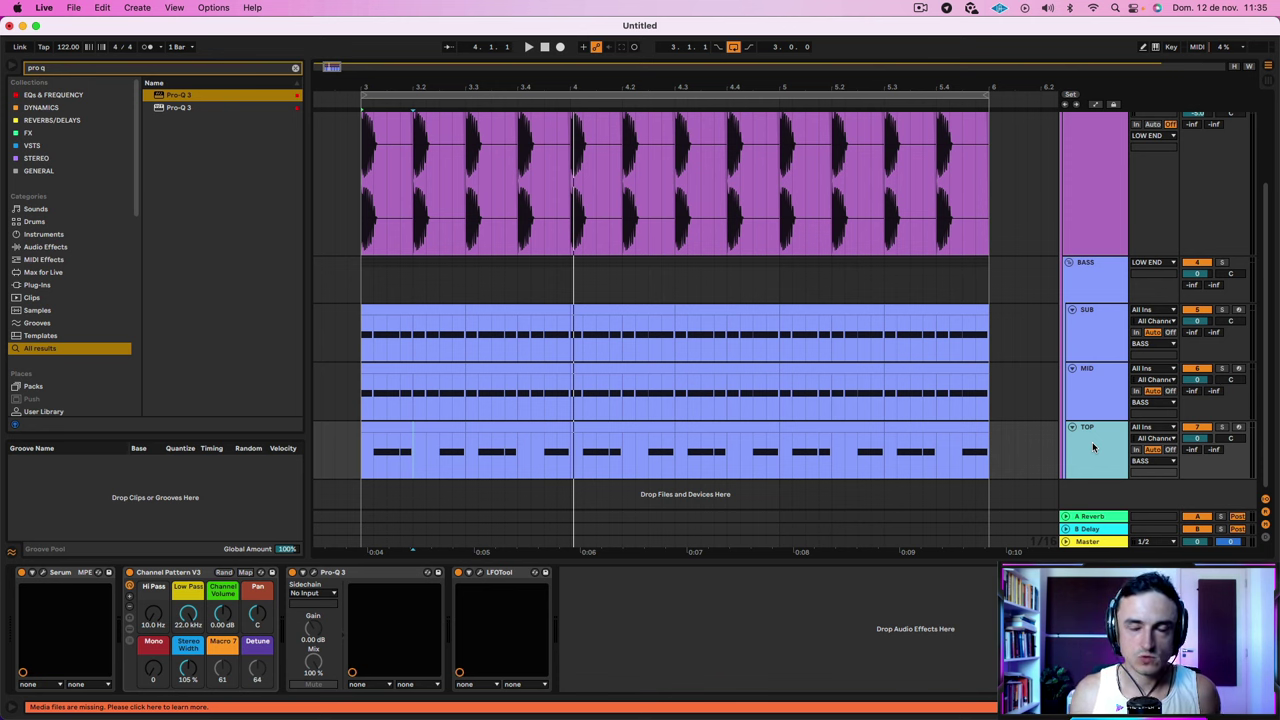